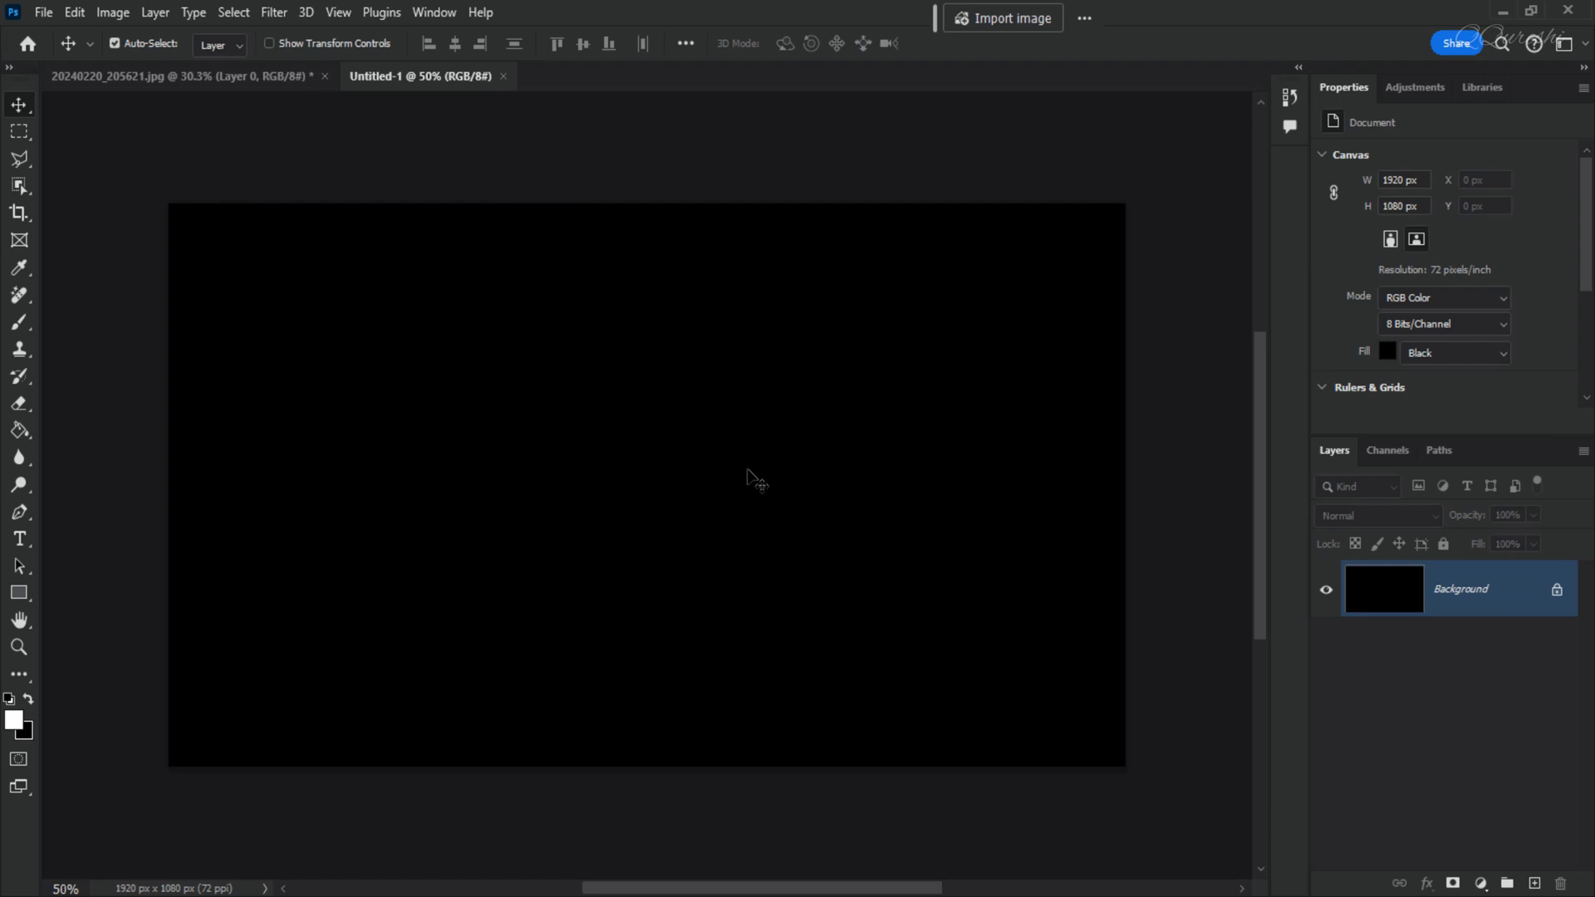
Step: Duplicate the black background layer and render Difference Clouds on the copy
key(ctrl+j)
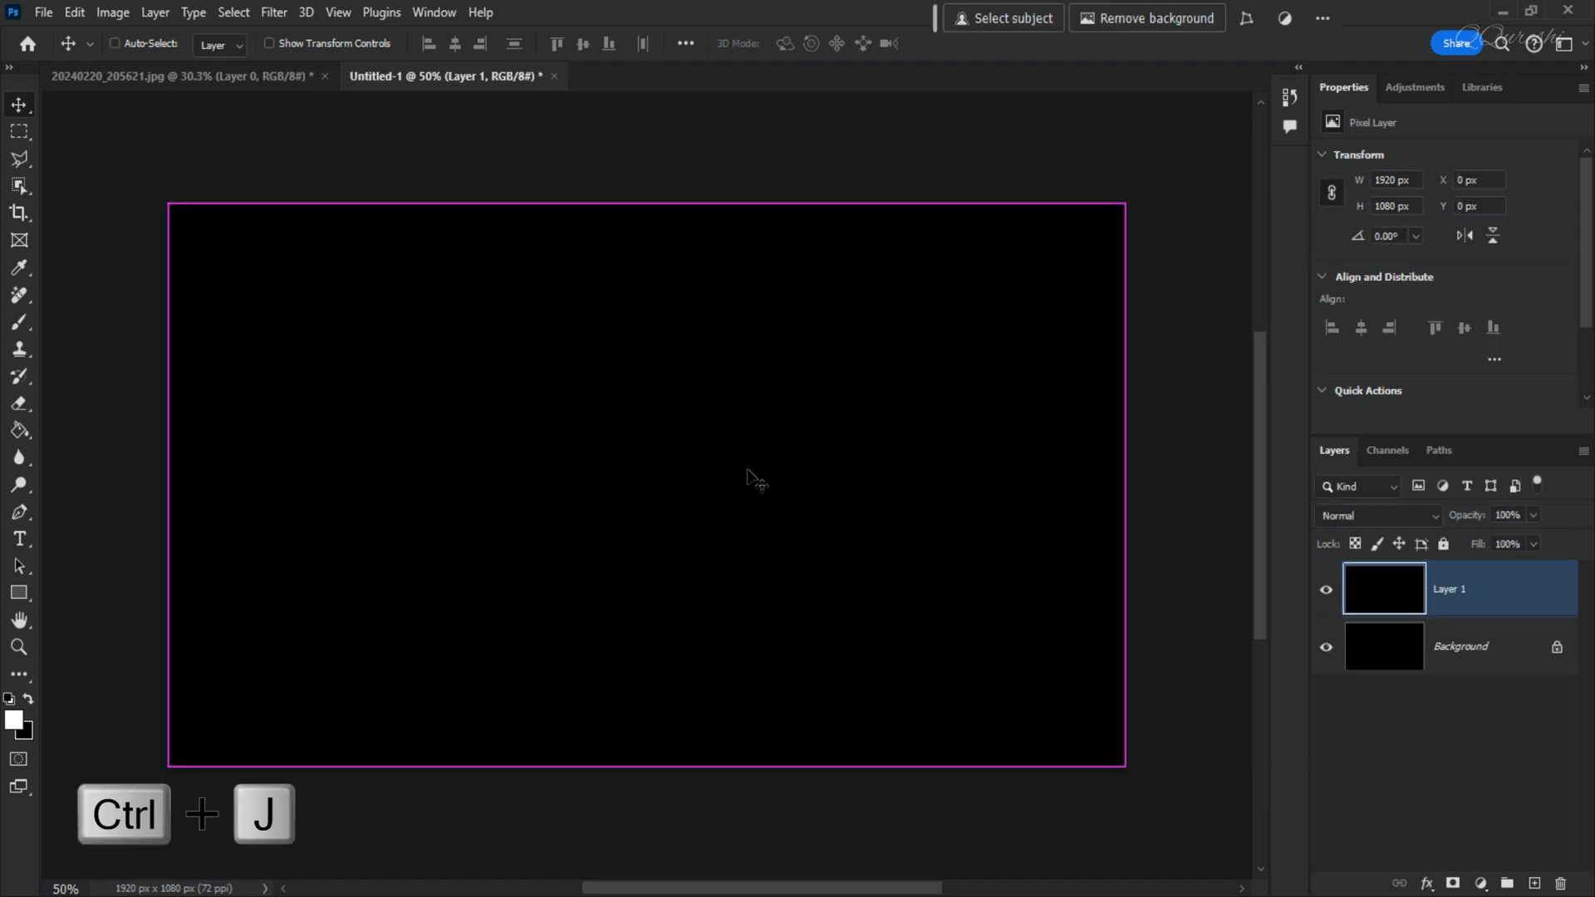
click(273, 13)
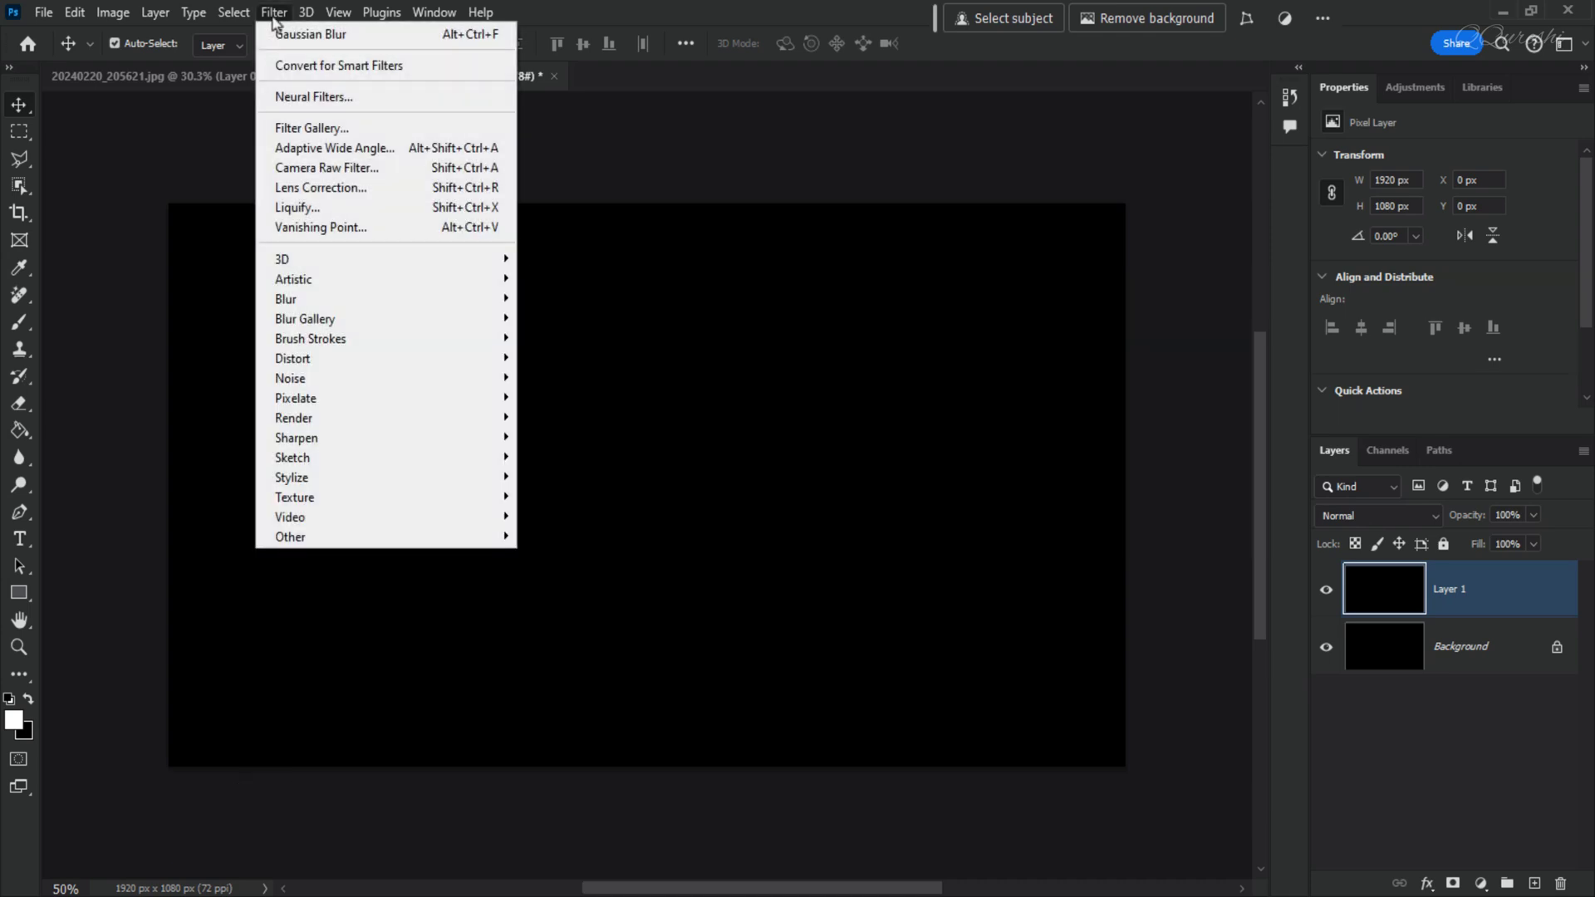
mouse_move(283, 418)
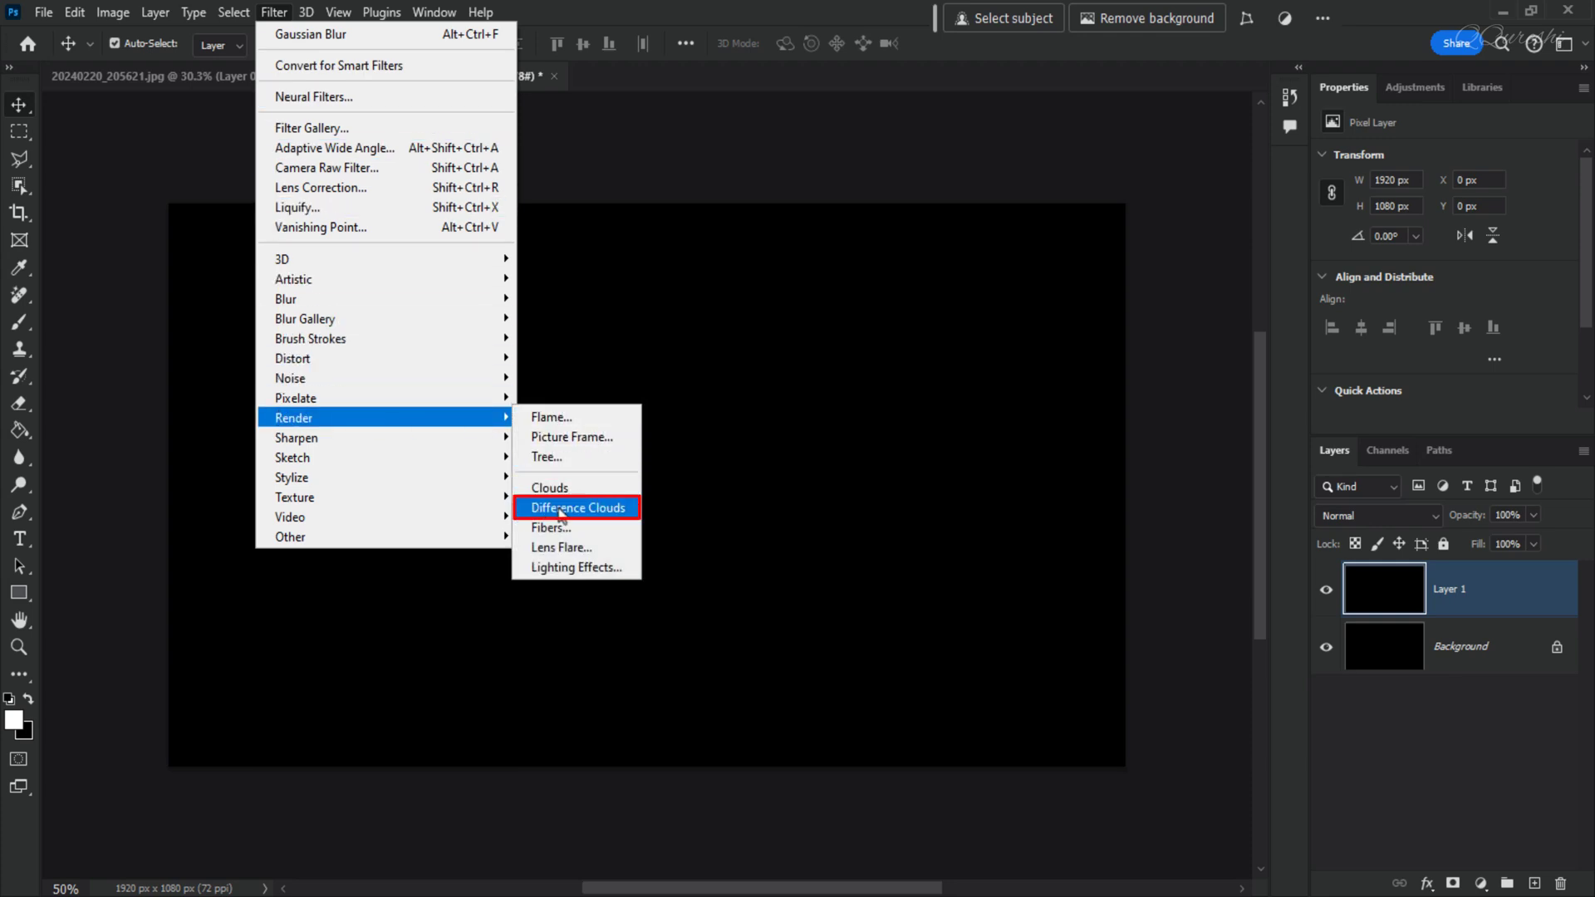
click(612, 521)
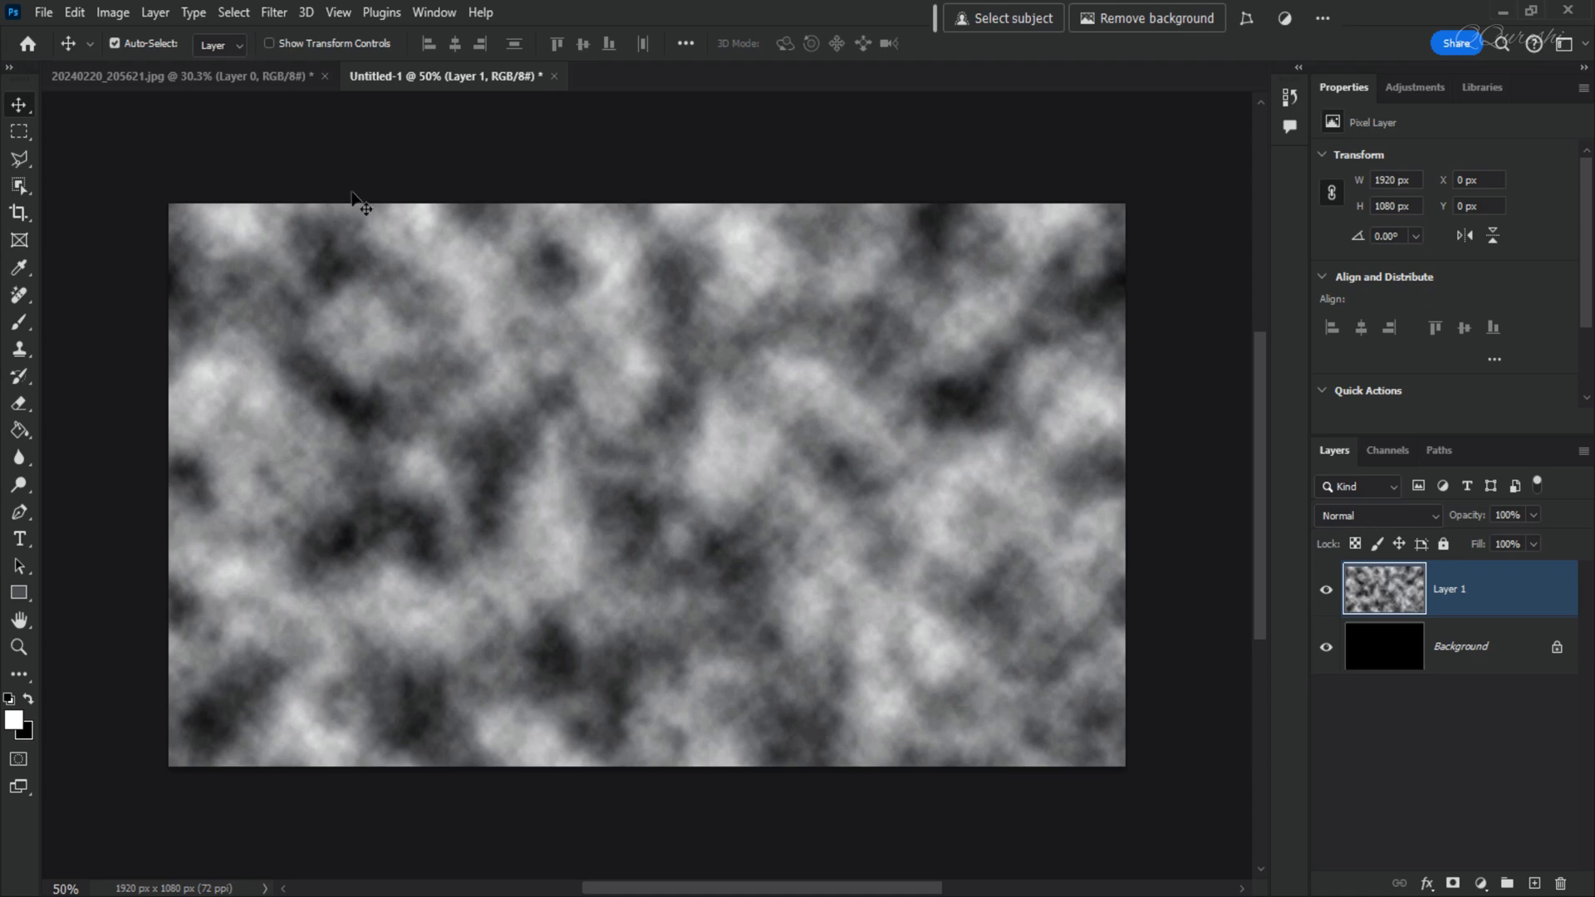
Step: Apply Difference Clouds to the clouds layer a second time and invert its colours
click(276, 20)
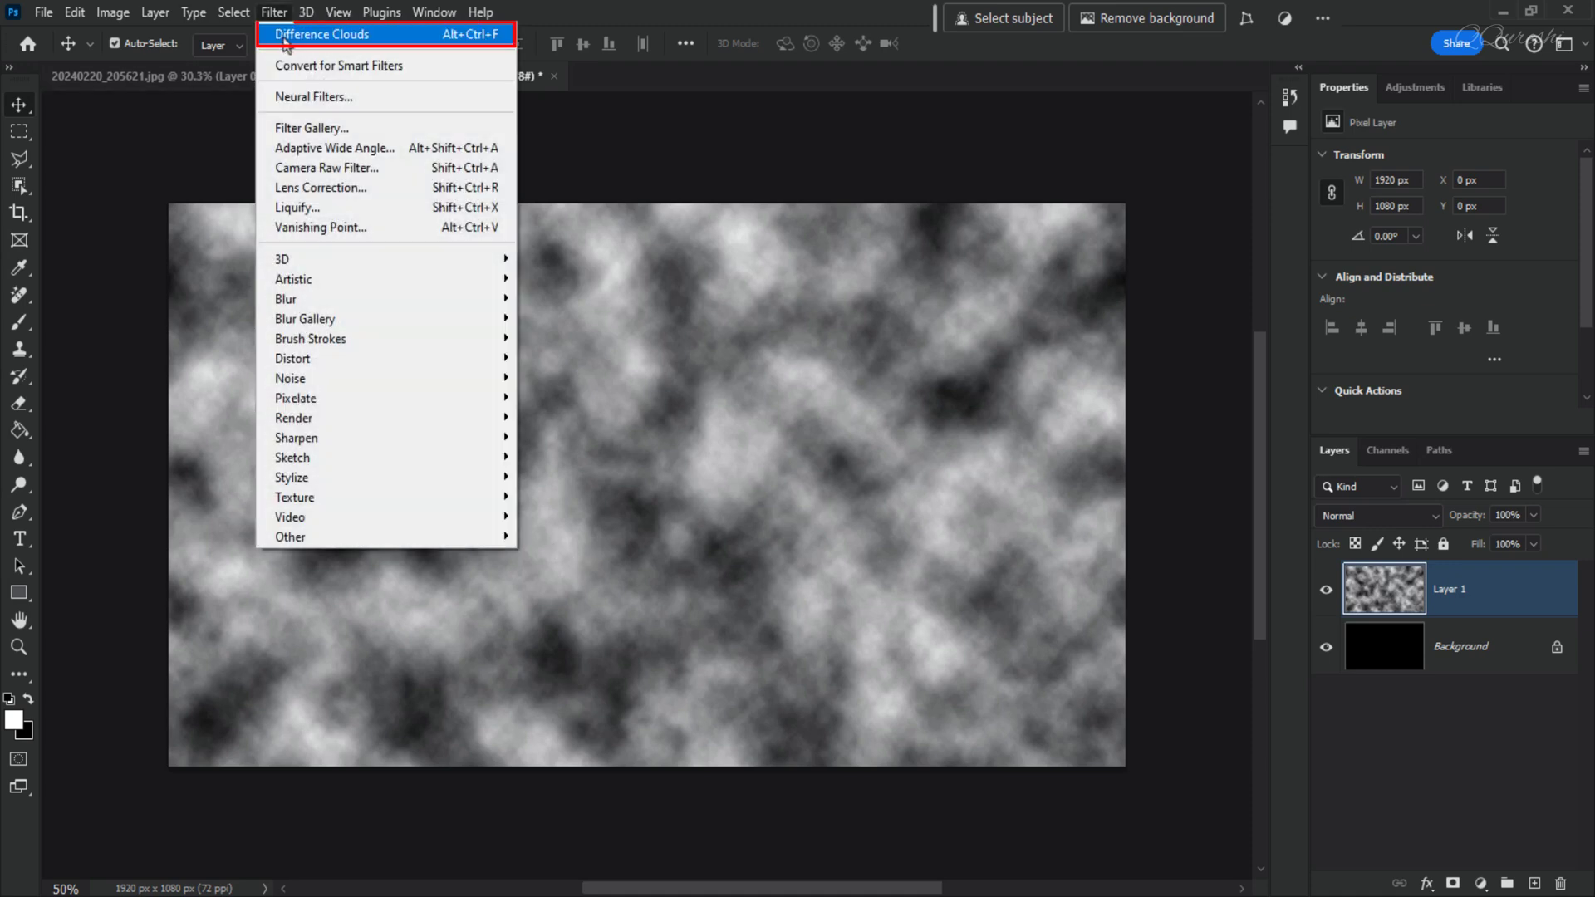
click(284, 36)
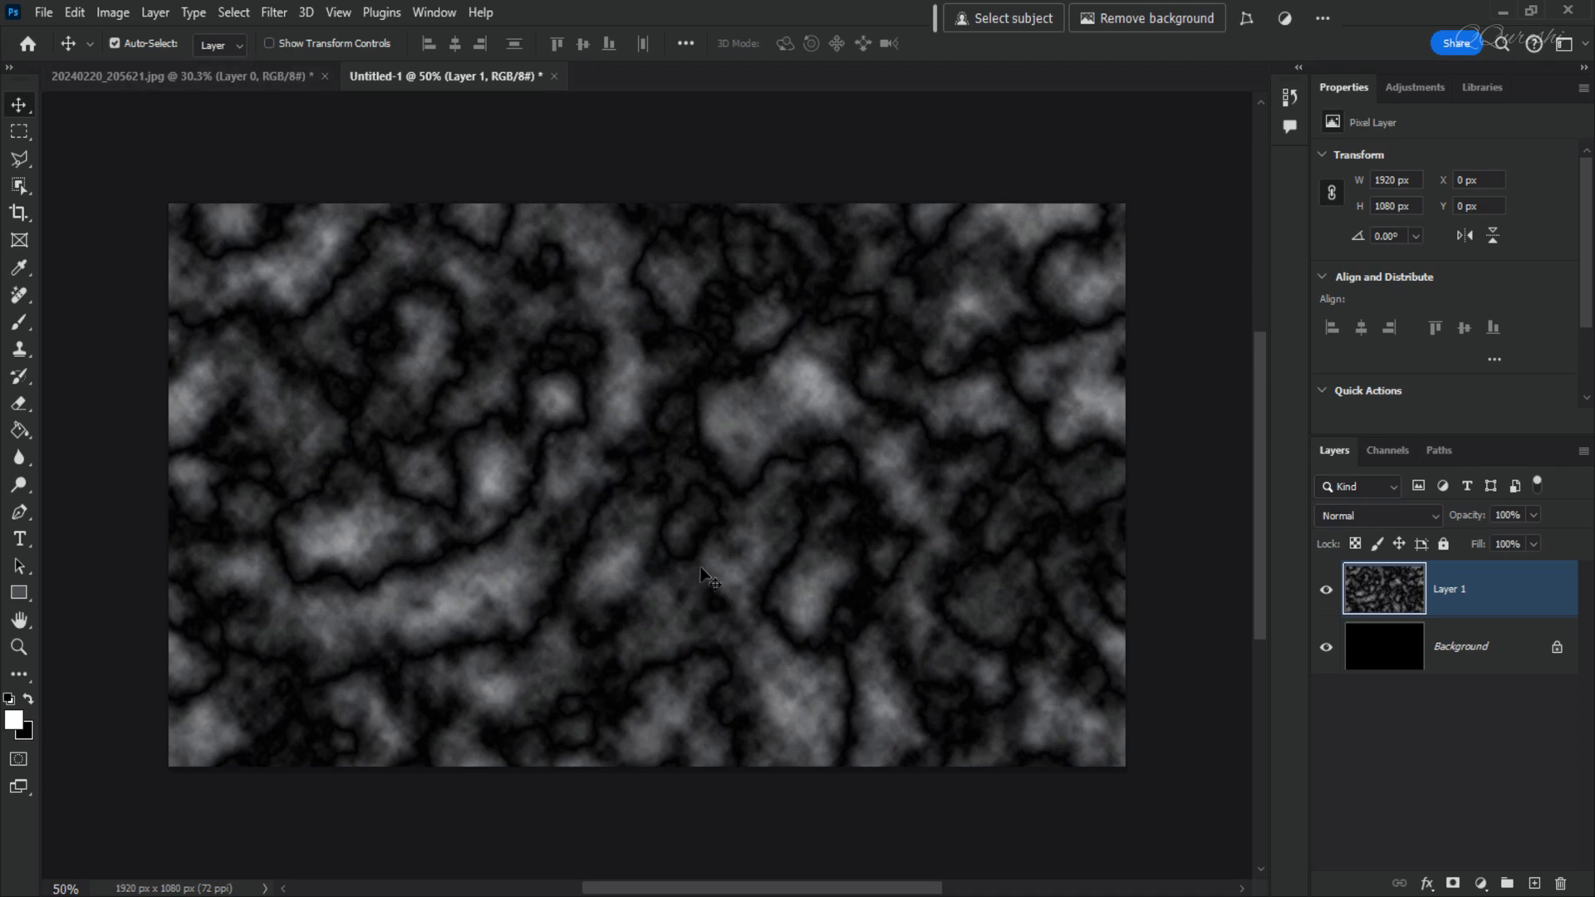
key(ctrl+i)
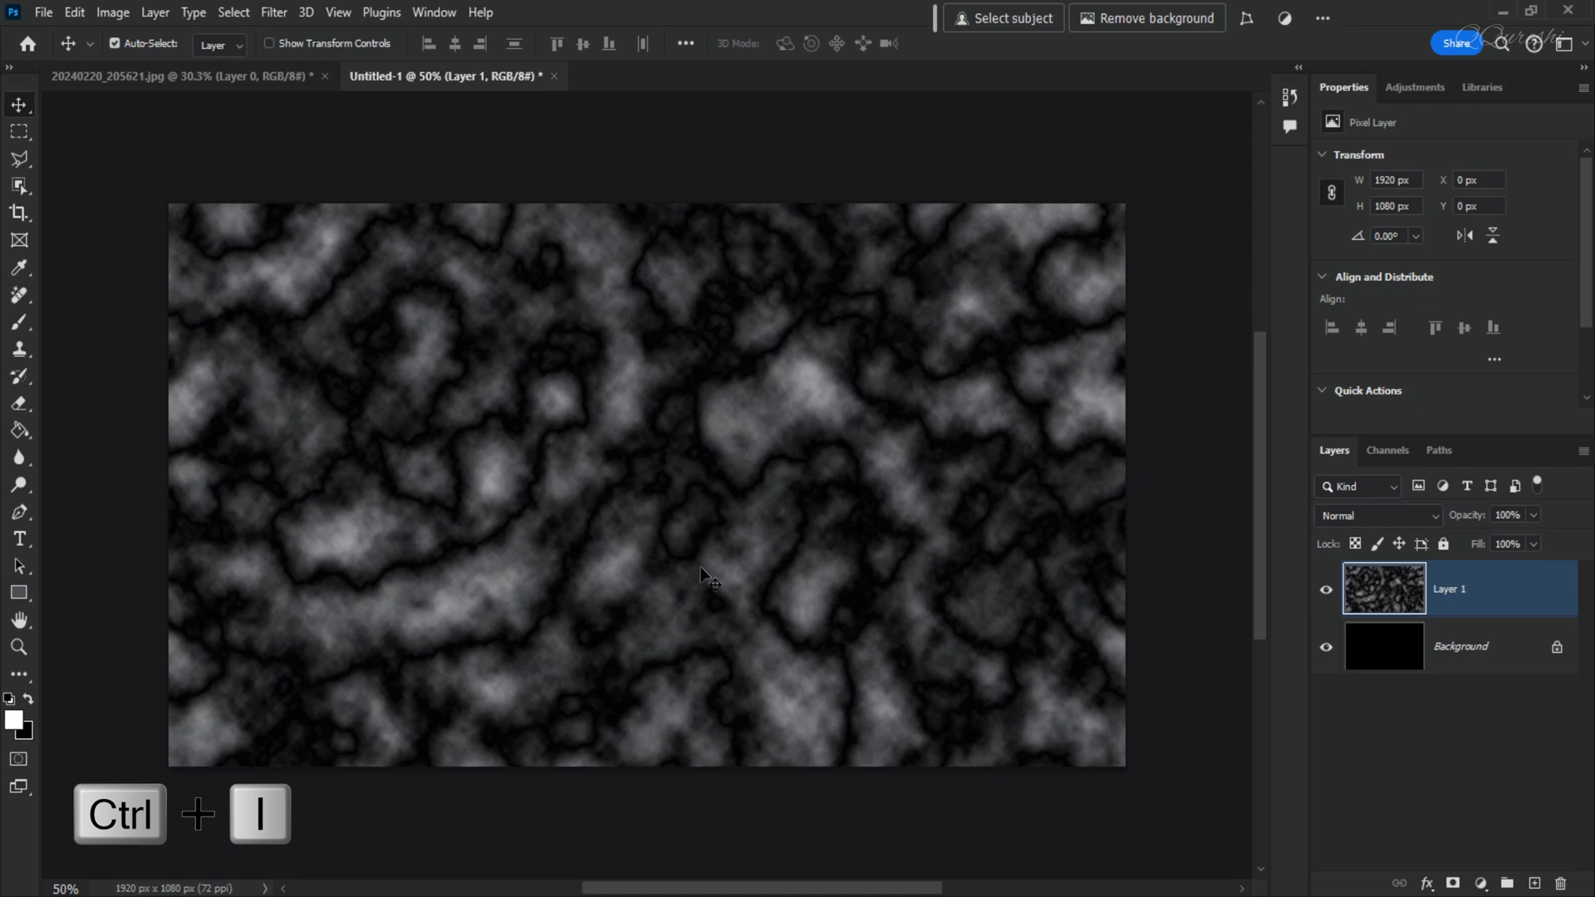
key(ctrl)
key(ctrl+i)
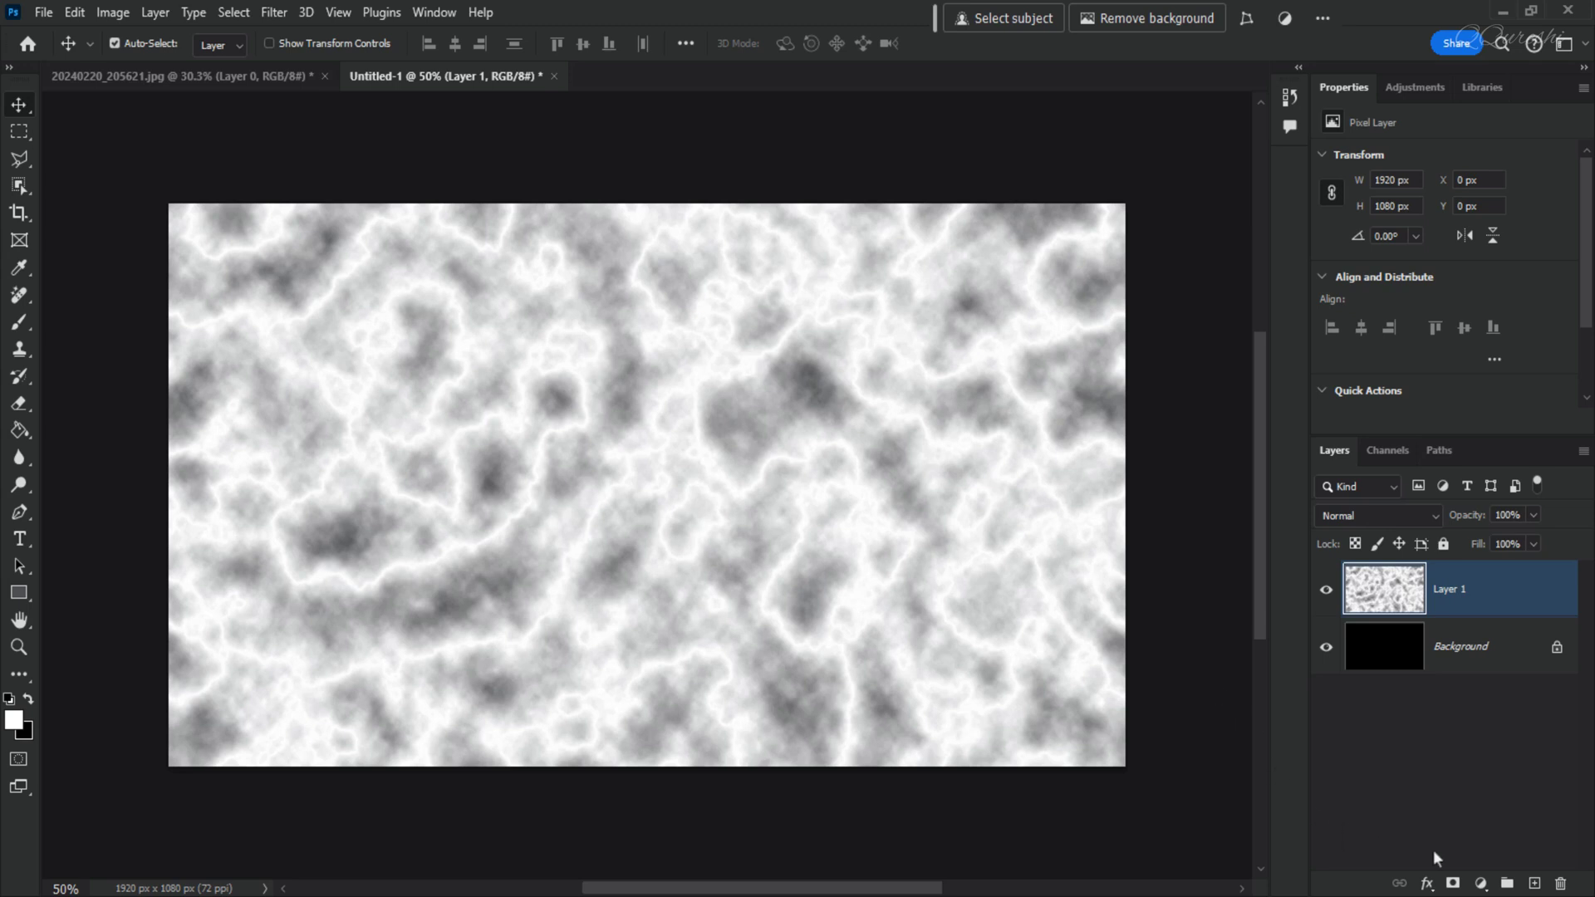
Step: Add a Hue/Saturation adjustment layer with Colorize enabled, hue 243 and saturation 75
click(1480, 883)
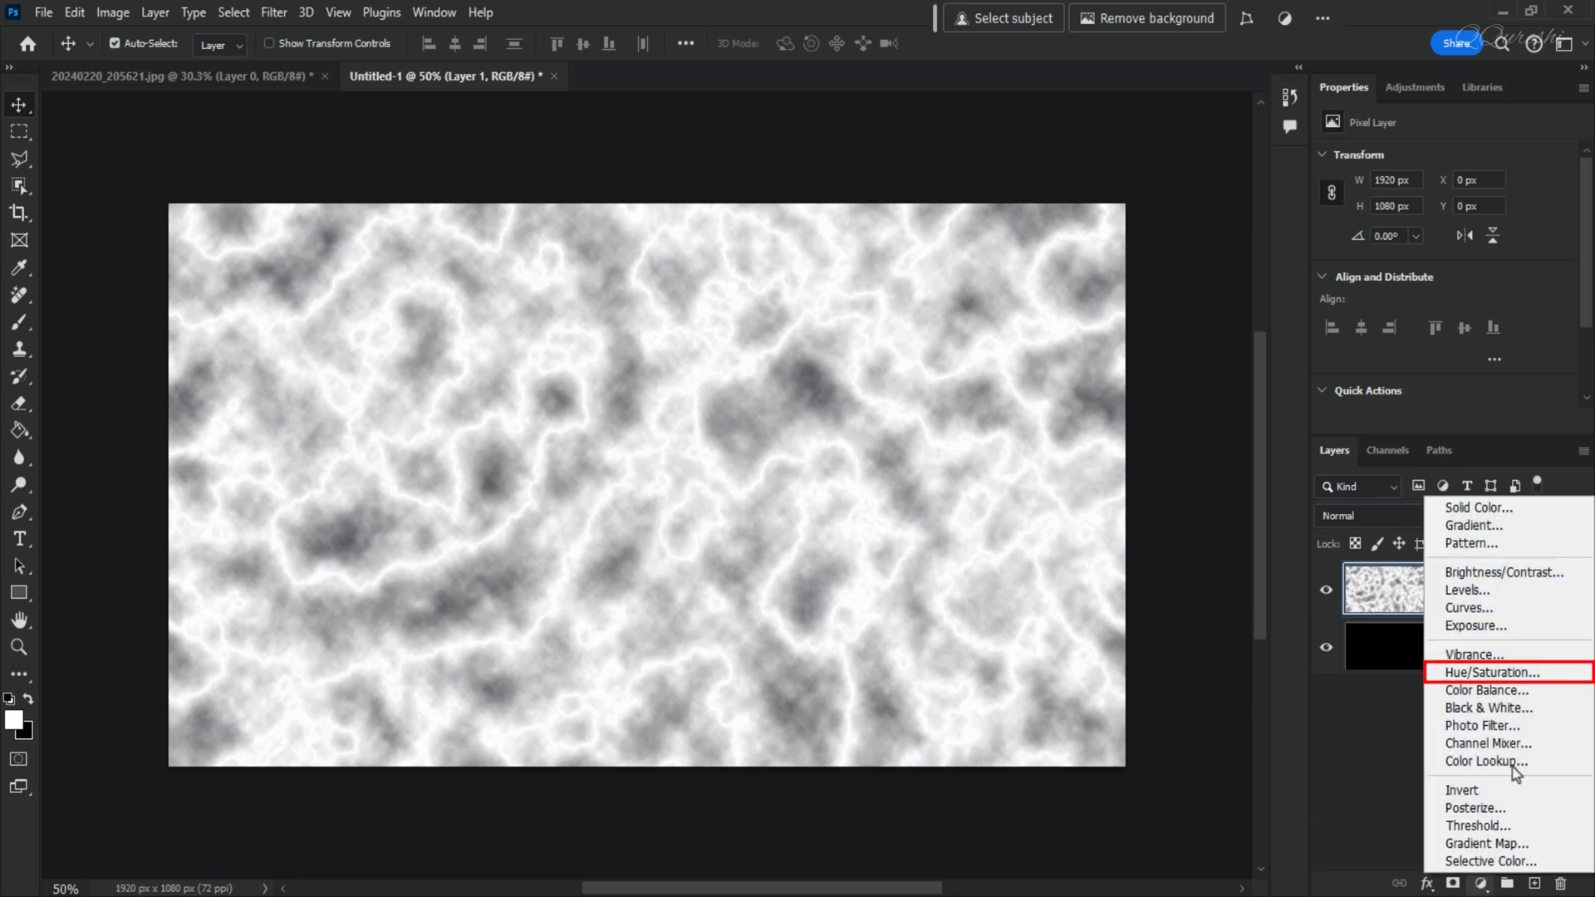
click(1536, 678)
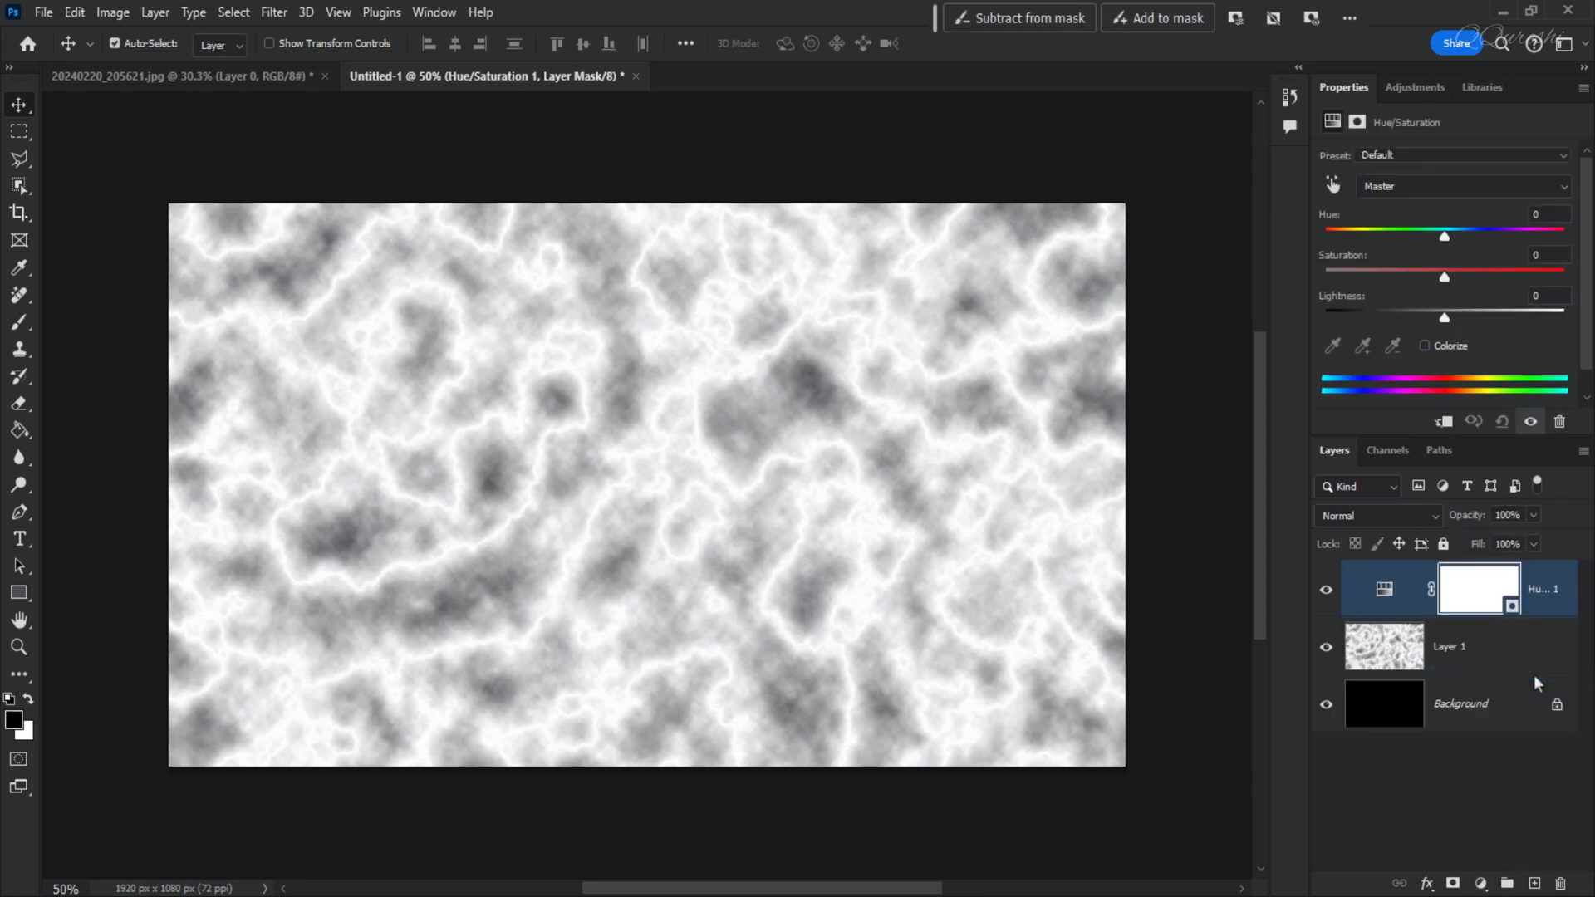
click(1425, 347)
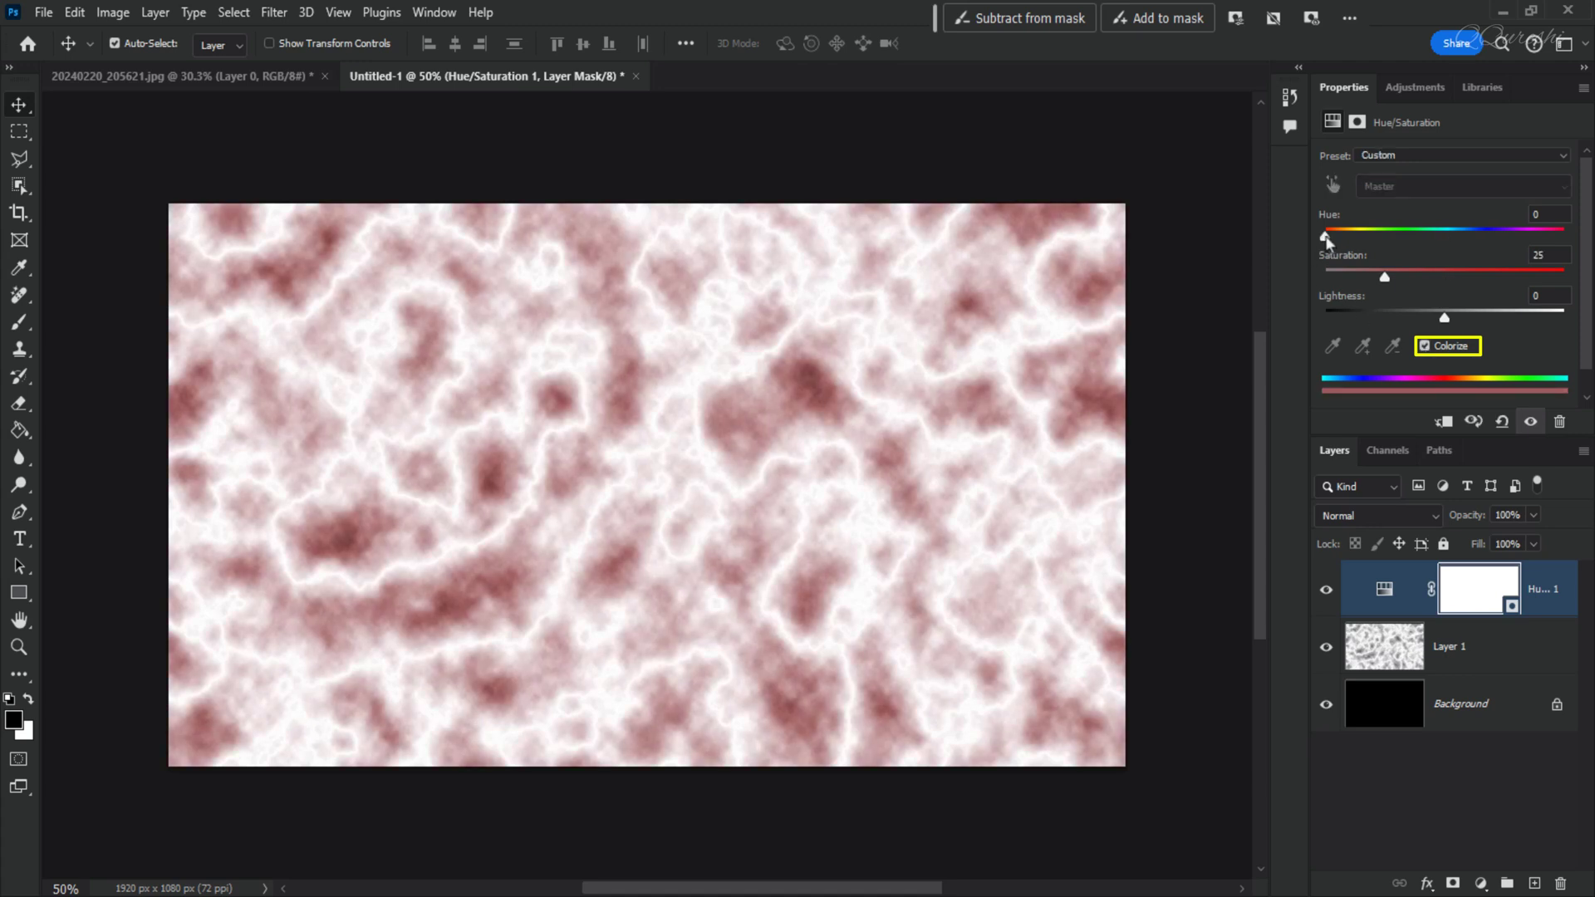
drag(1326, 237, 1487, 240)
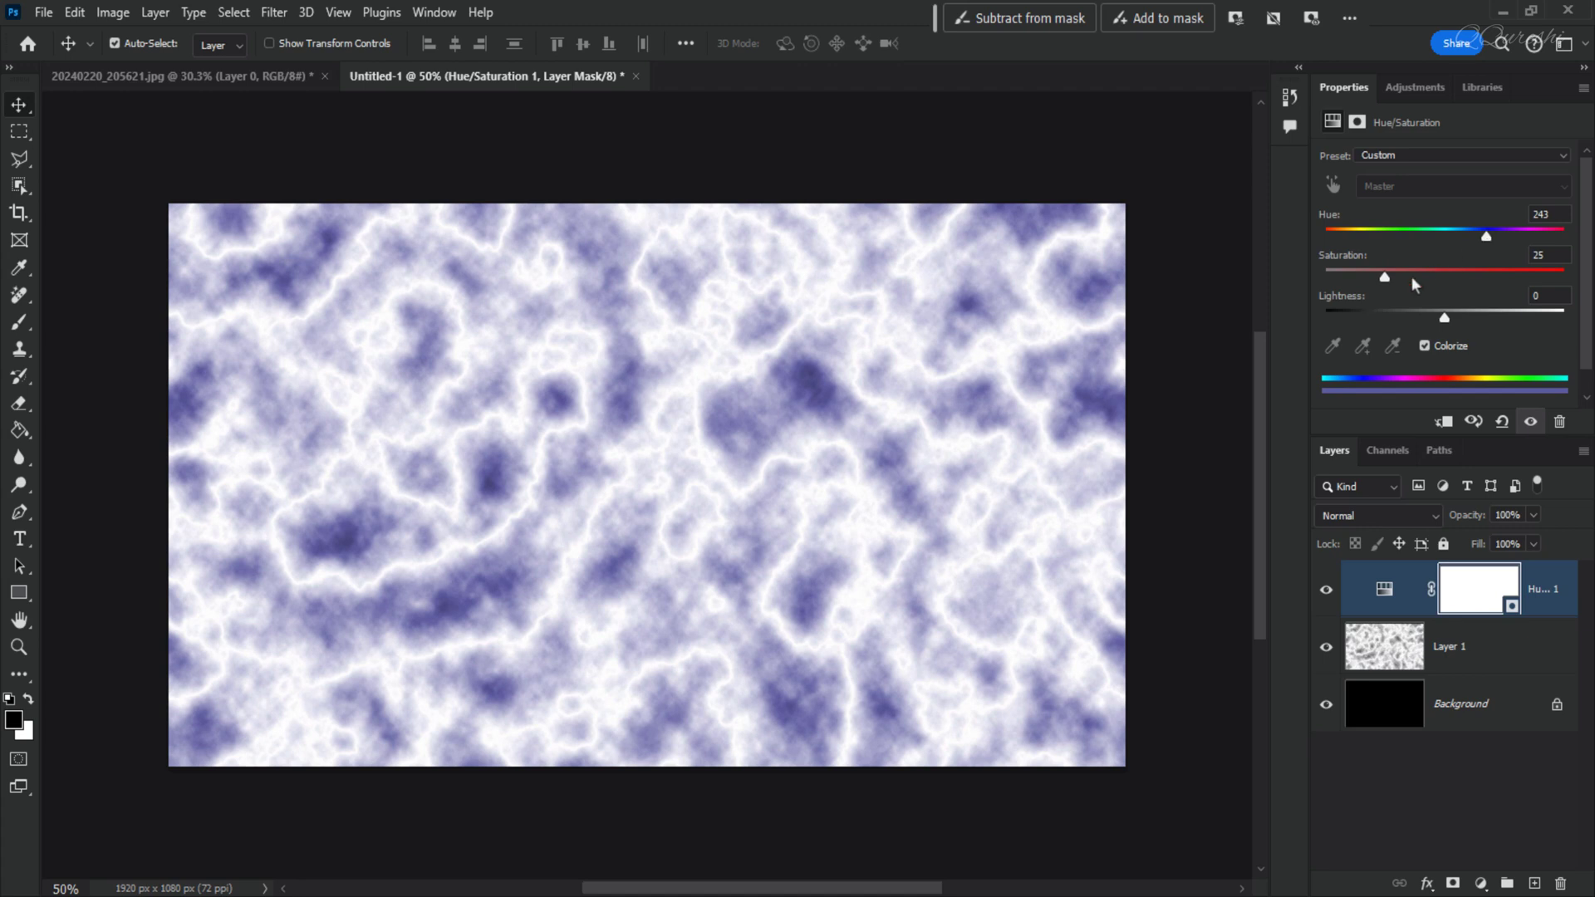
drag(1417, 279, 1502, 280)
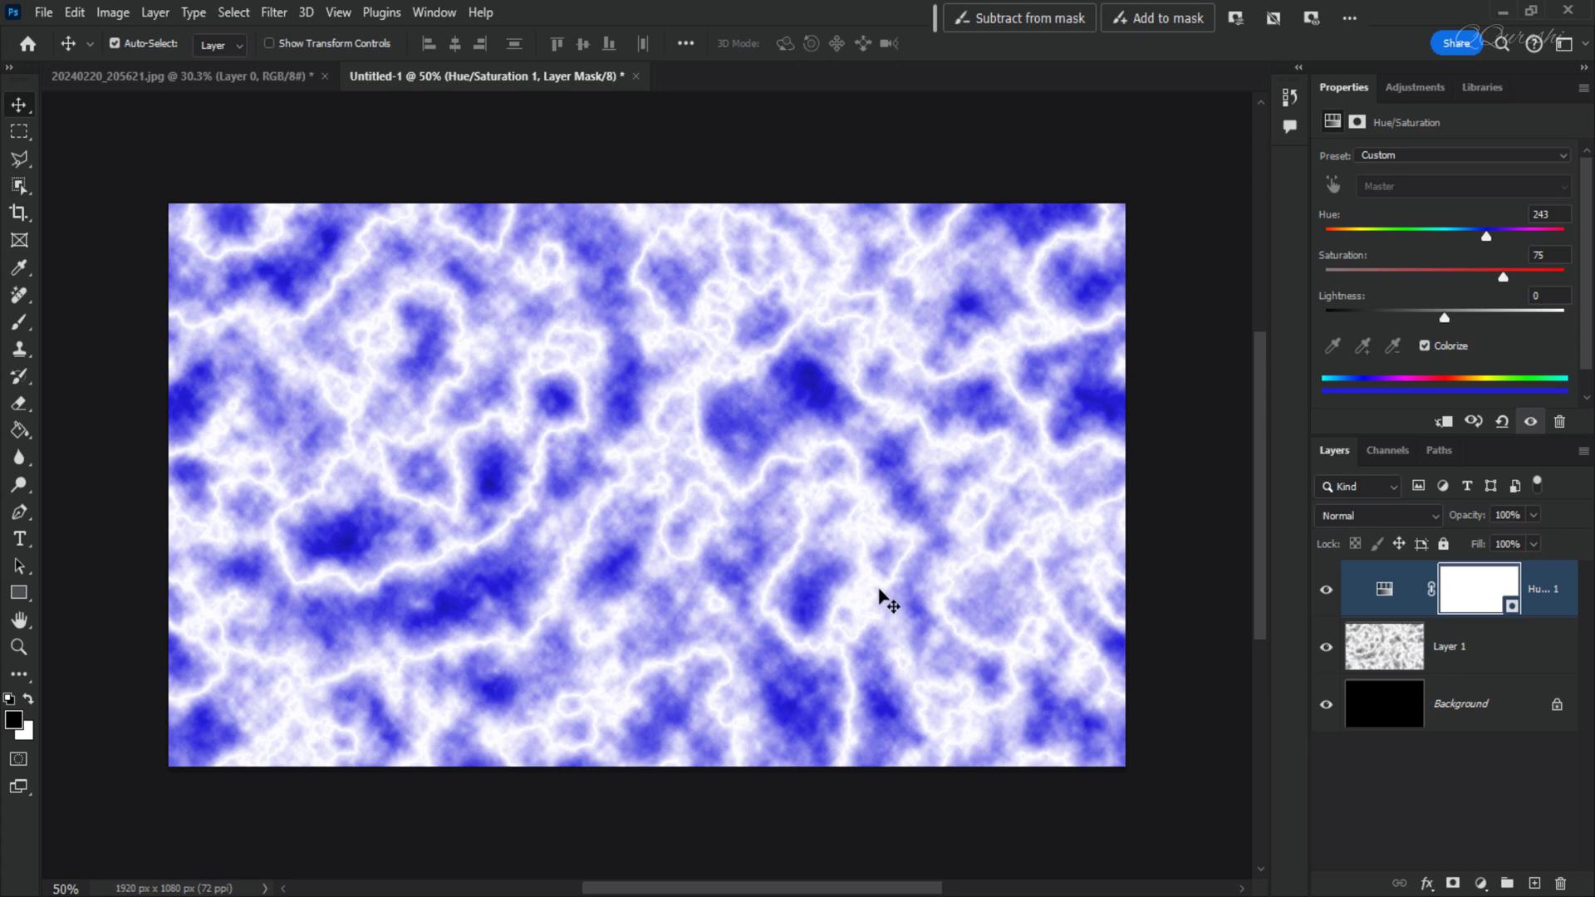
Step: Create an empty layer directly below the clouds layer and set the clouds layer's blend mode to Color Dodge
click(1459, 653)
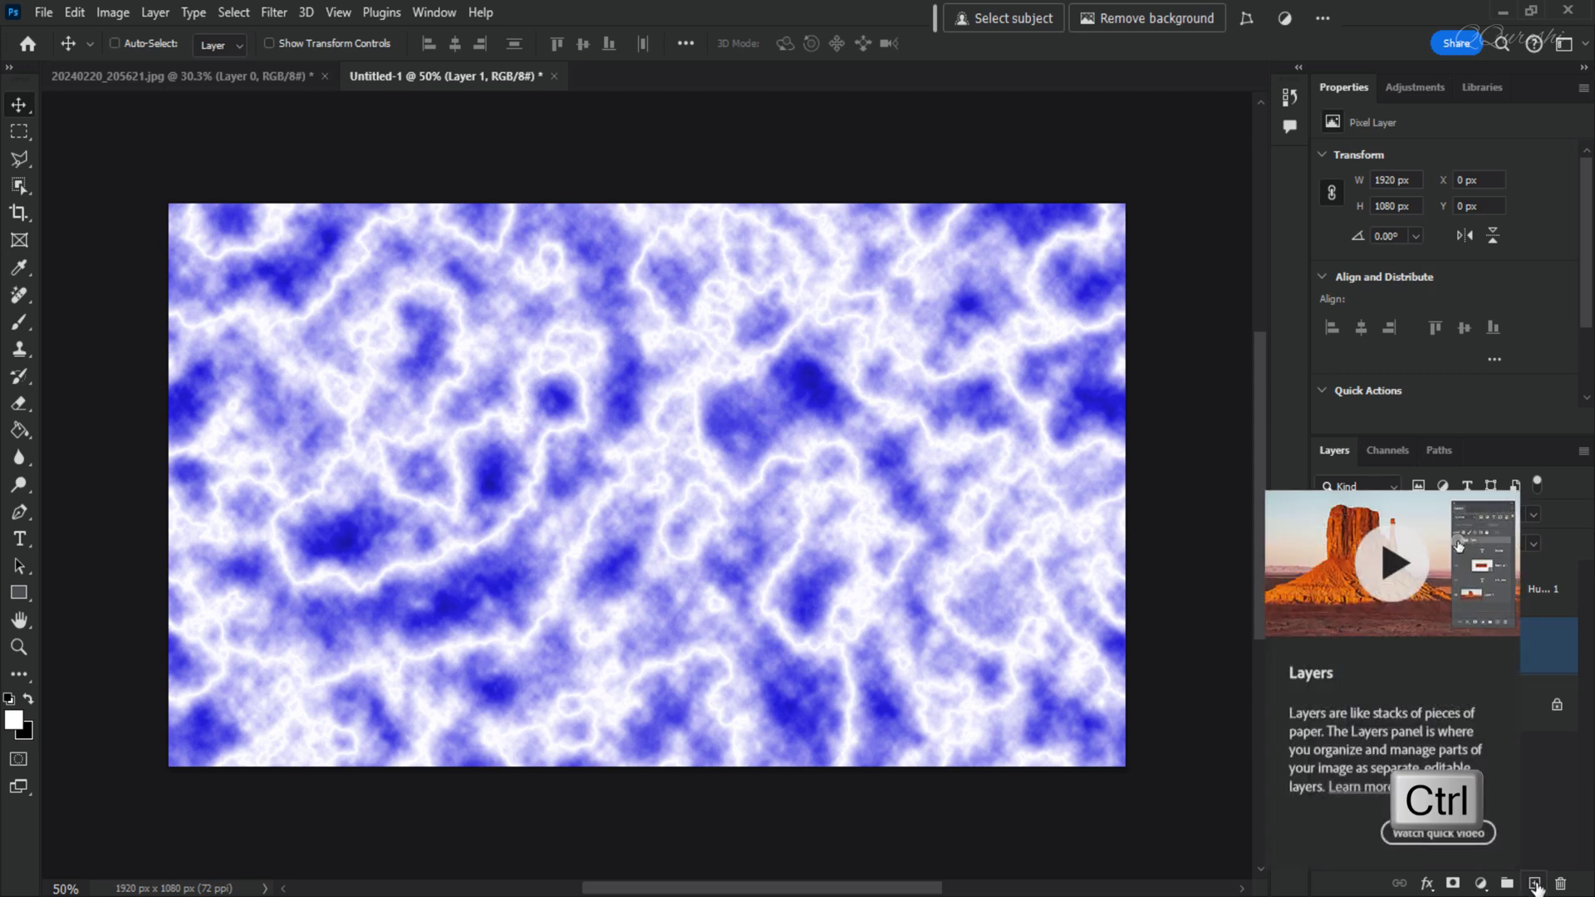
ctrl+click(1535, 885)
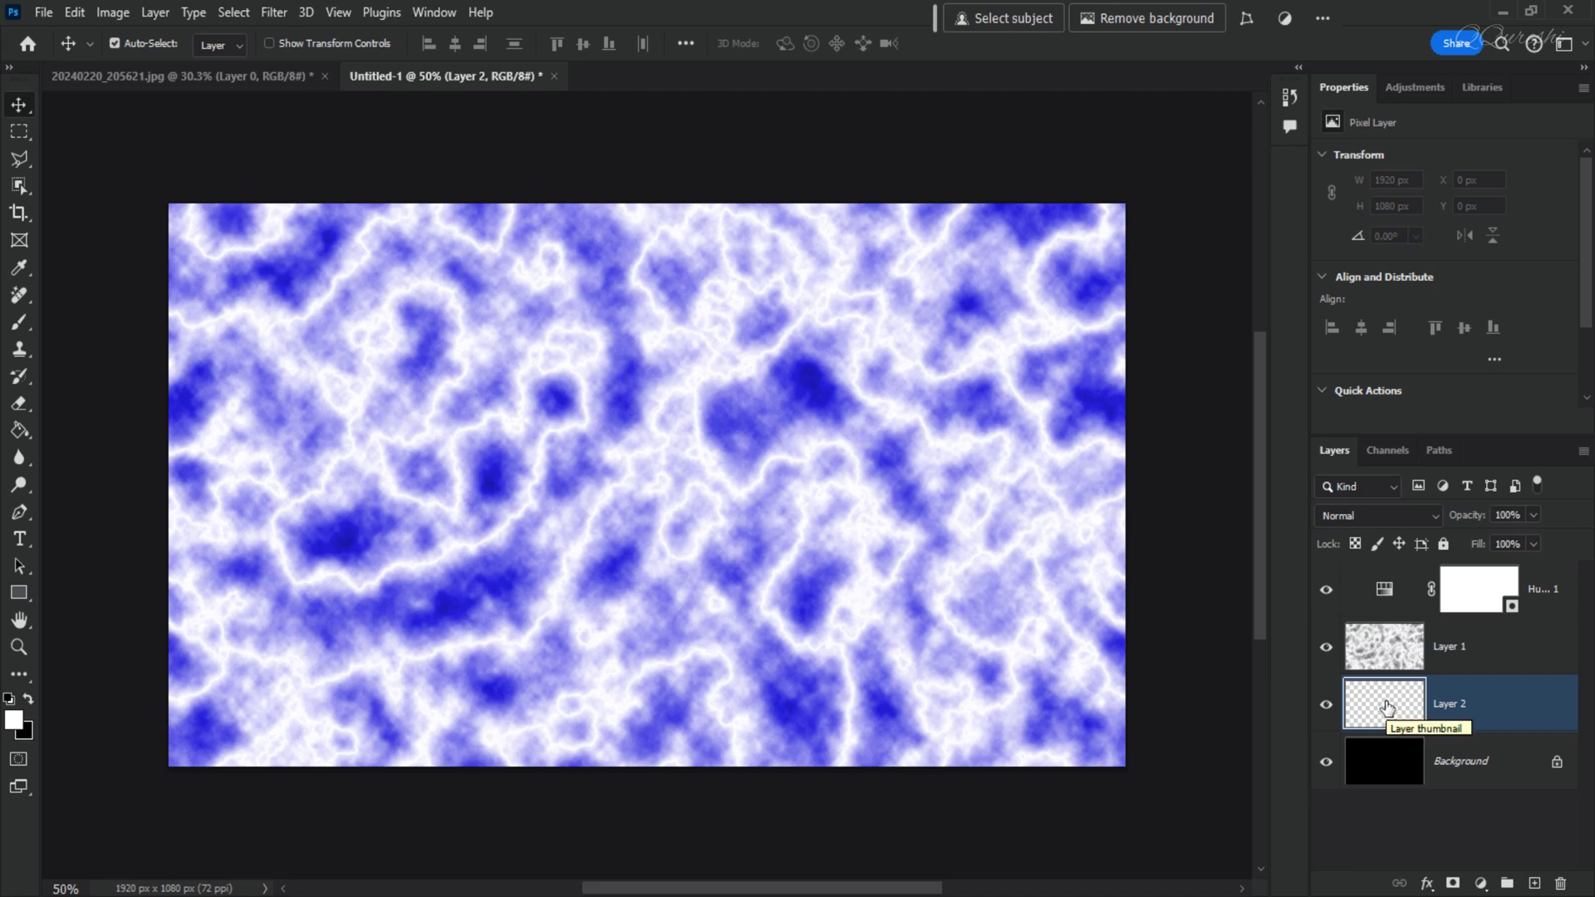
click(1465, 657)
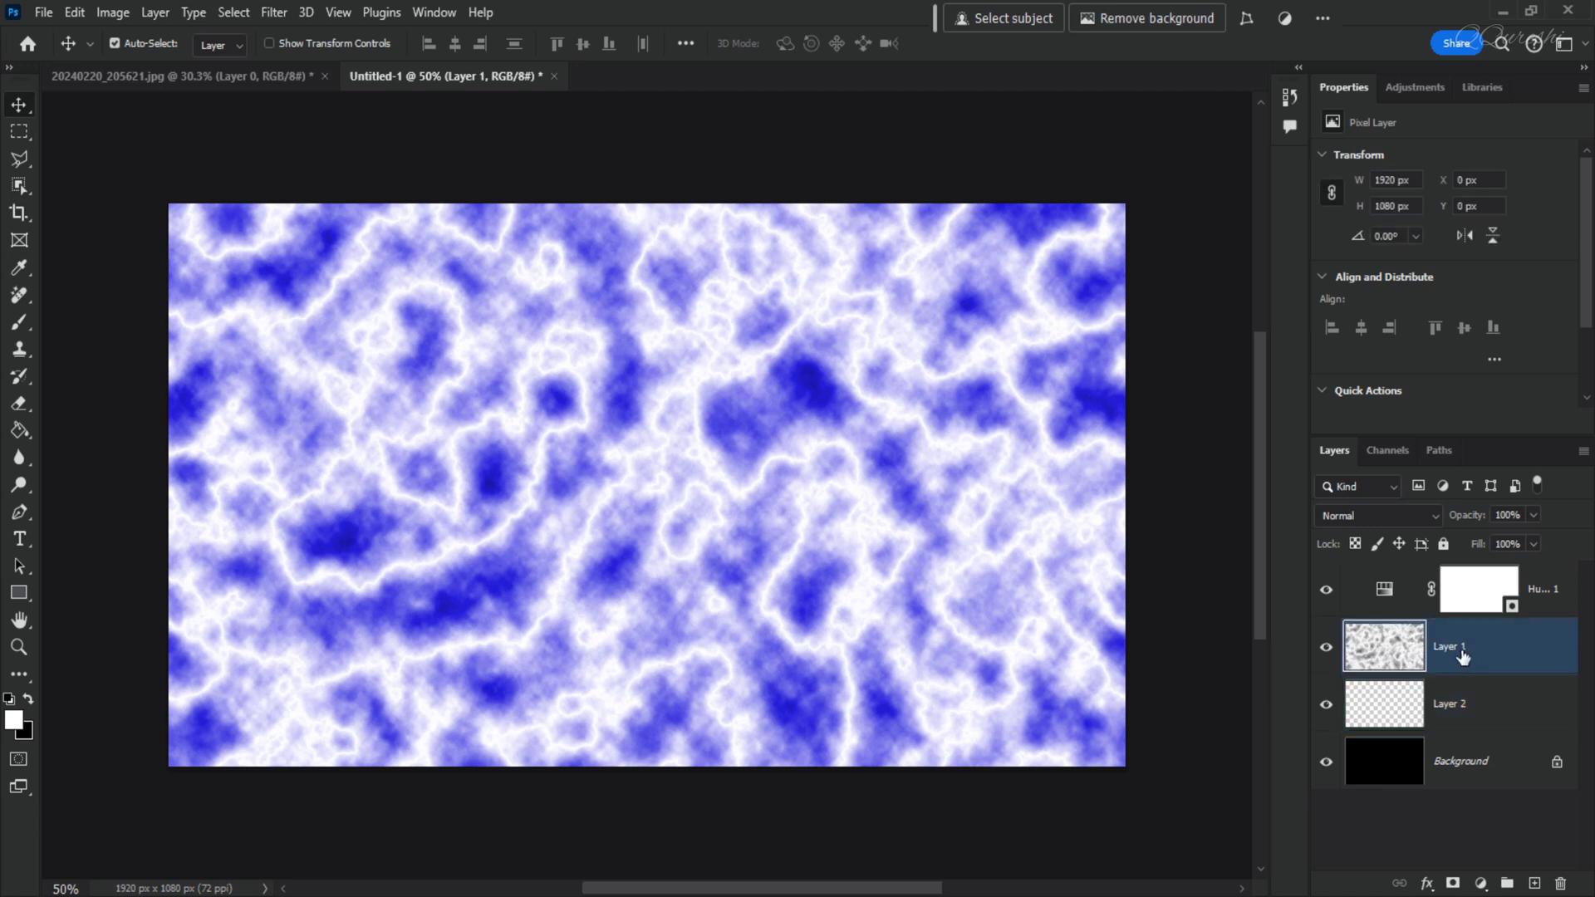
click(1369, 516)
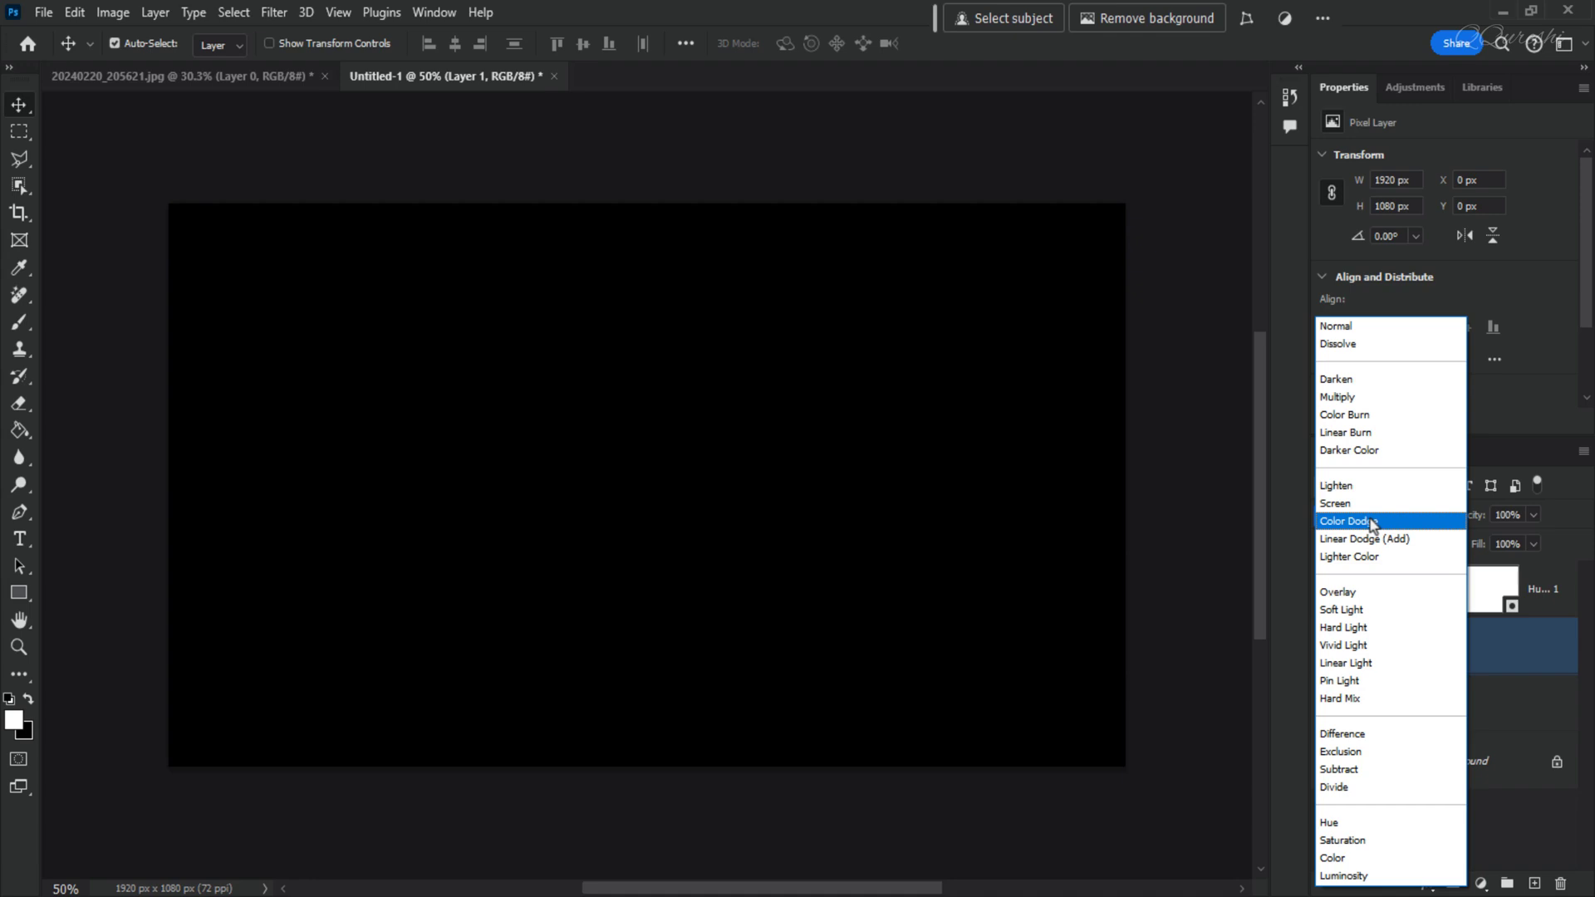
click(1370, 521)
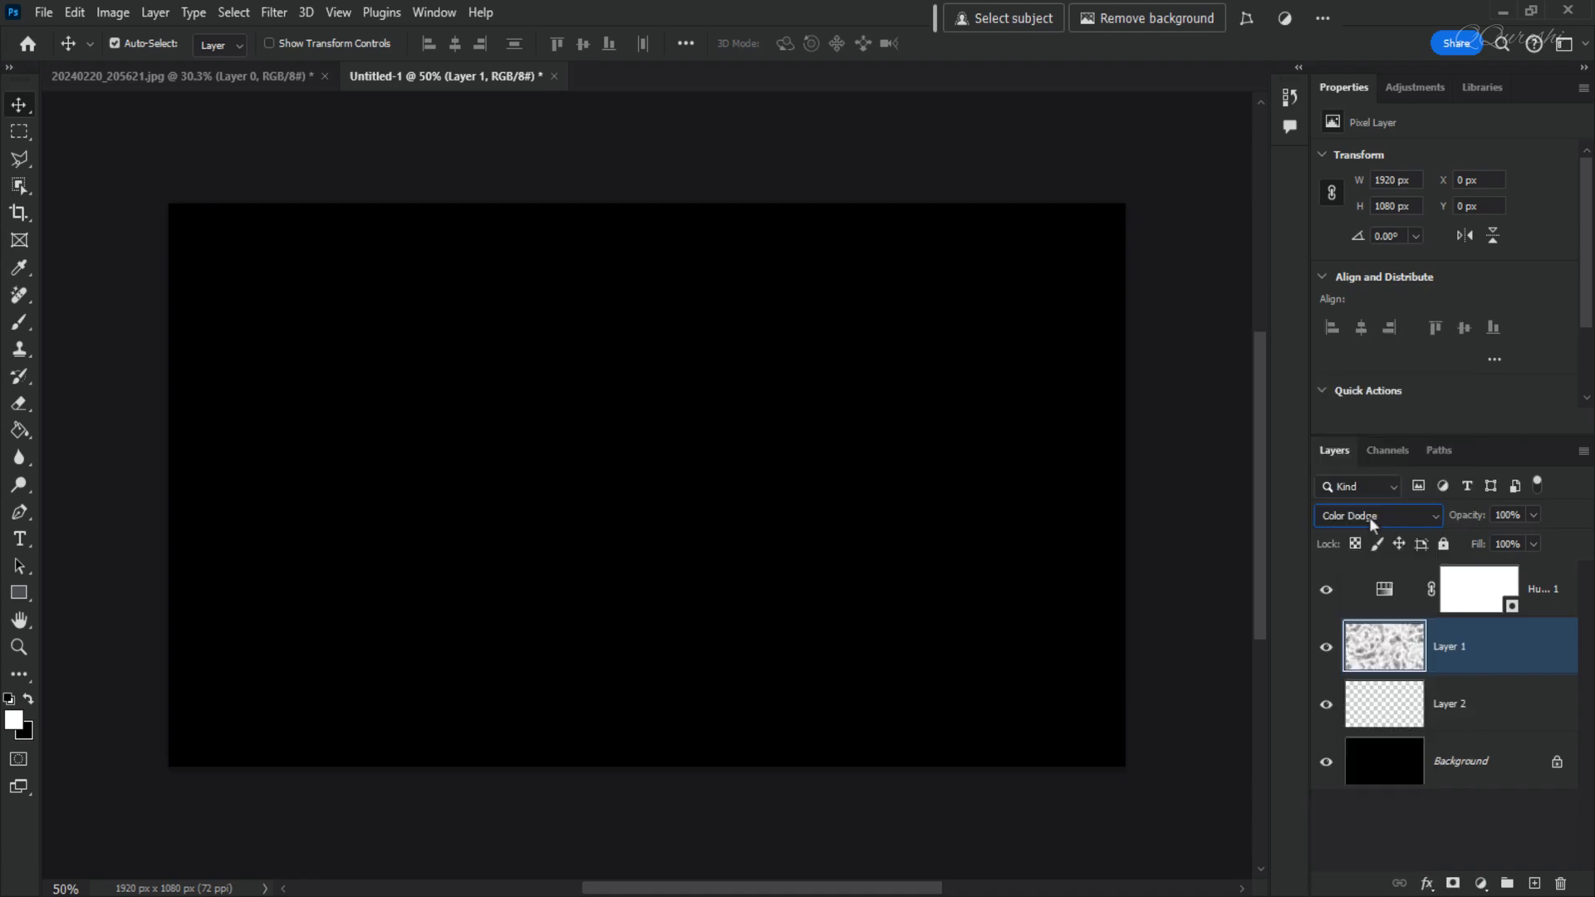
Step: Select empty Layer 2 and set up a soft round brush with 0% hardness and 3% opacity
click(1465, 707)
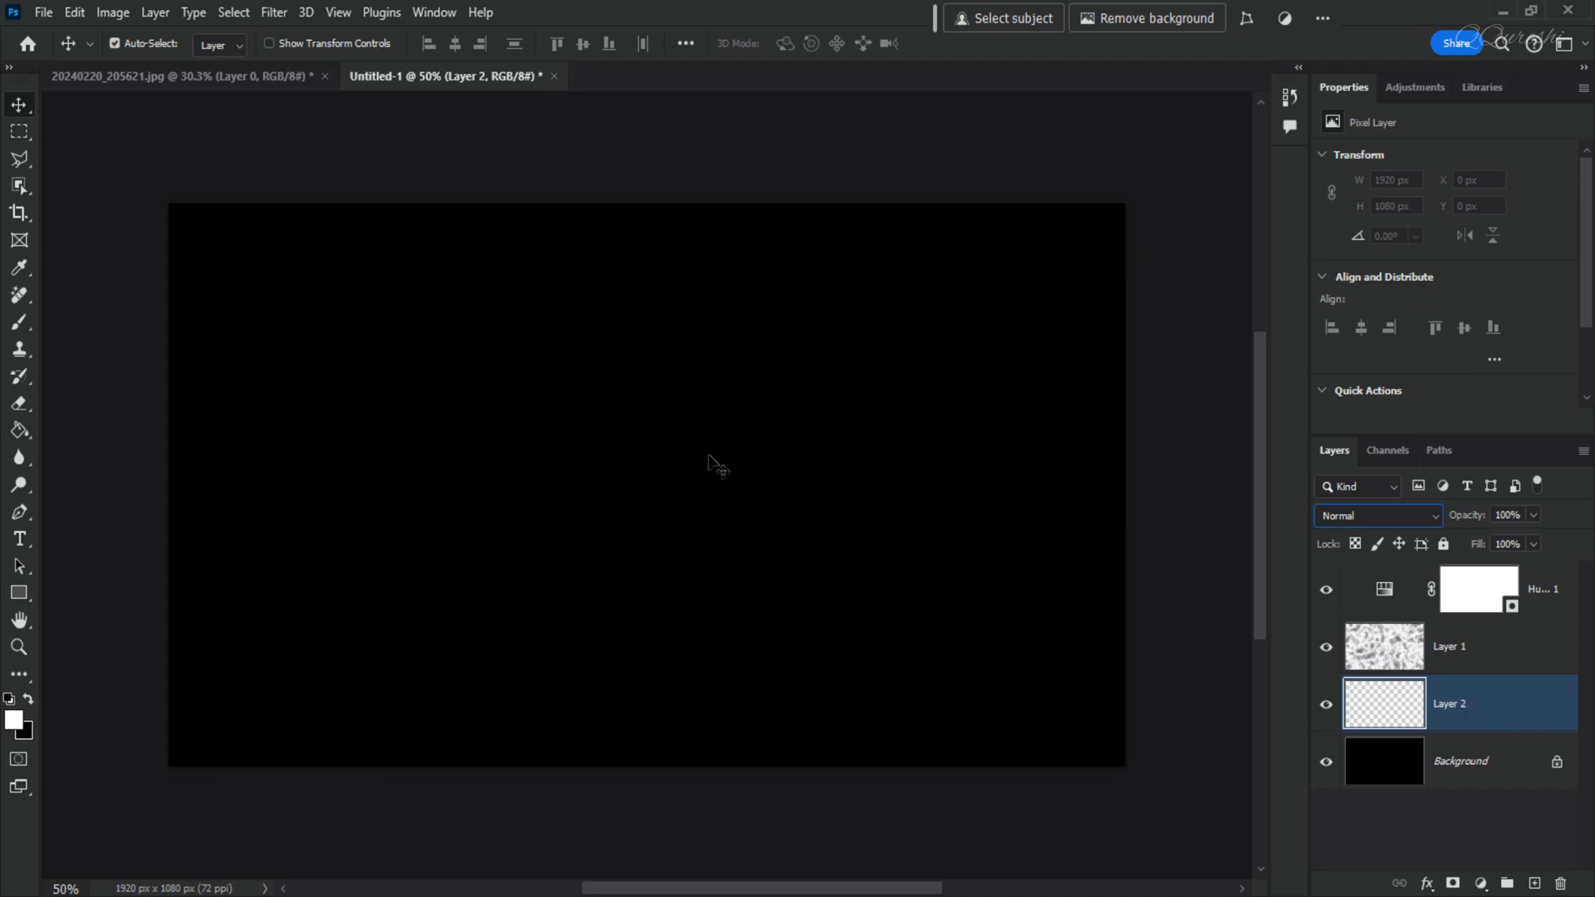
click(16, 325)
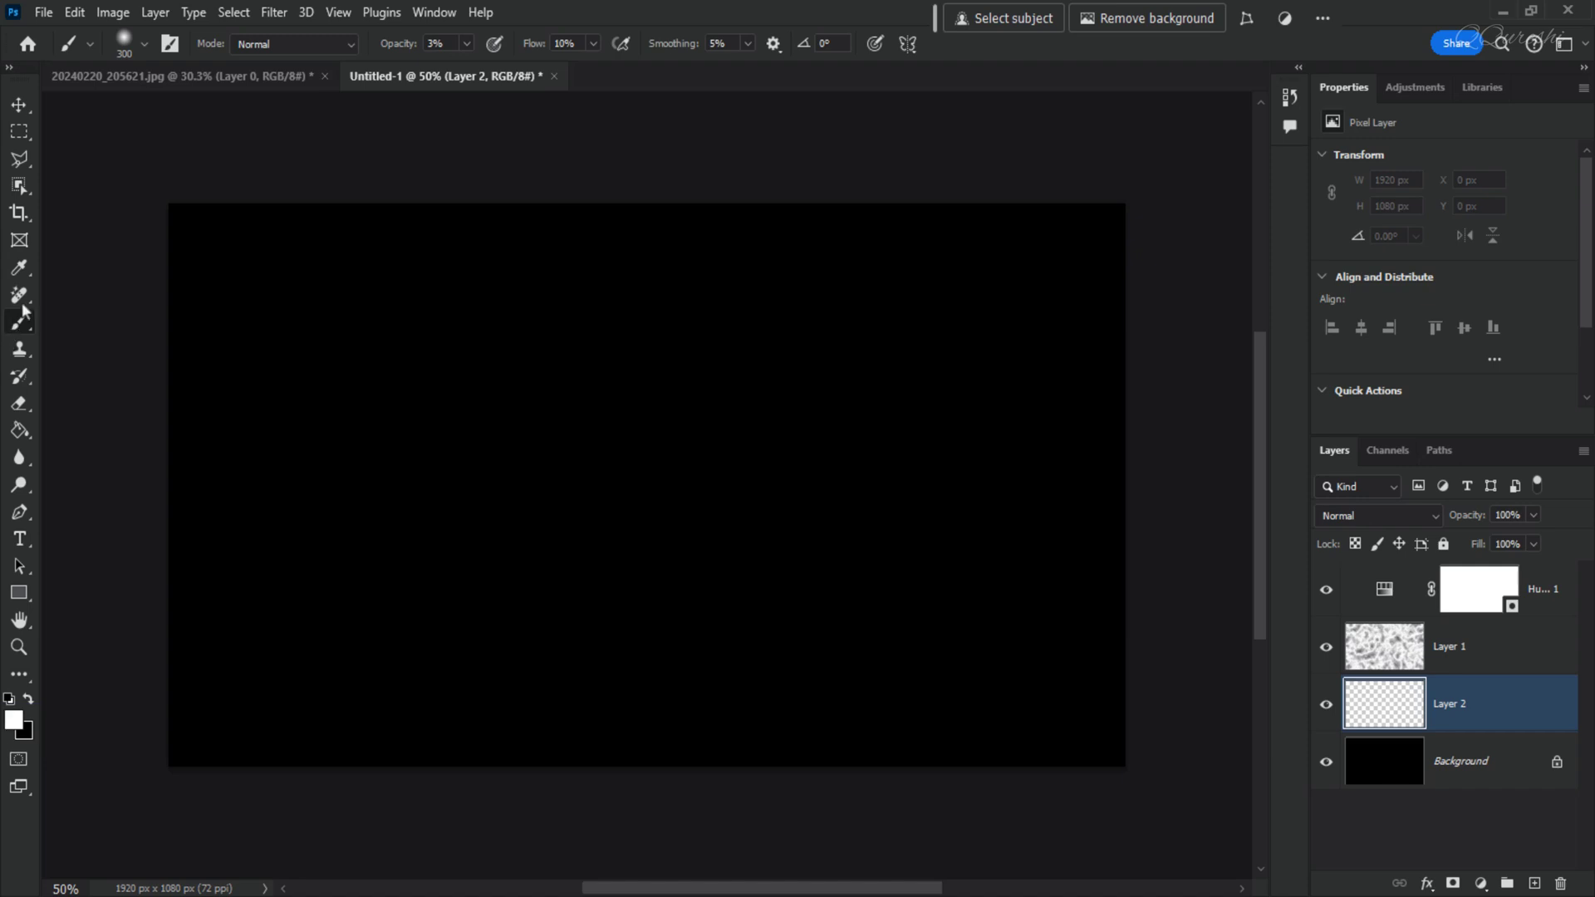
click(146, 45)
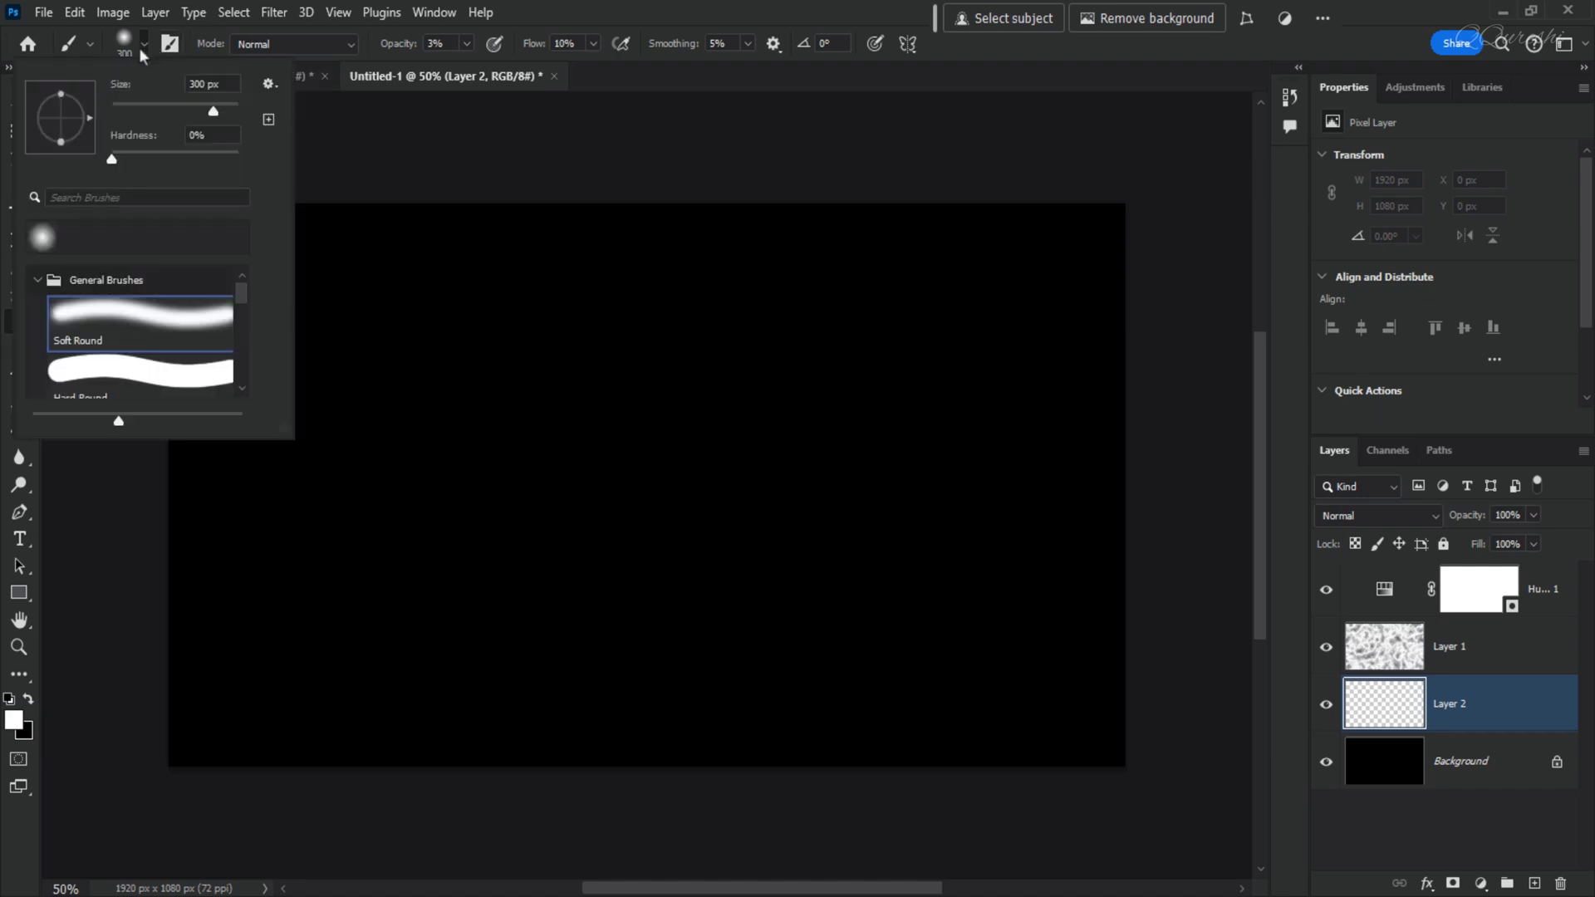
click(109, 159)
click(397, 76)
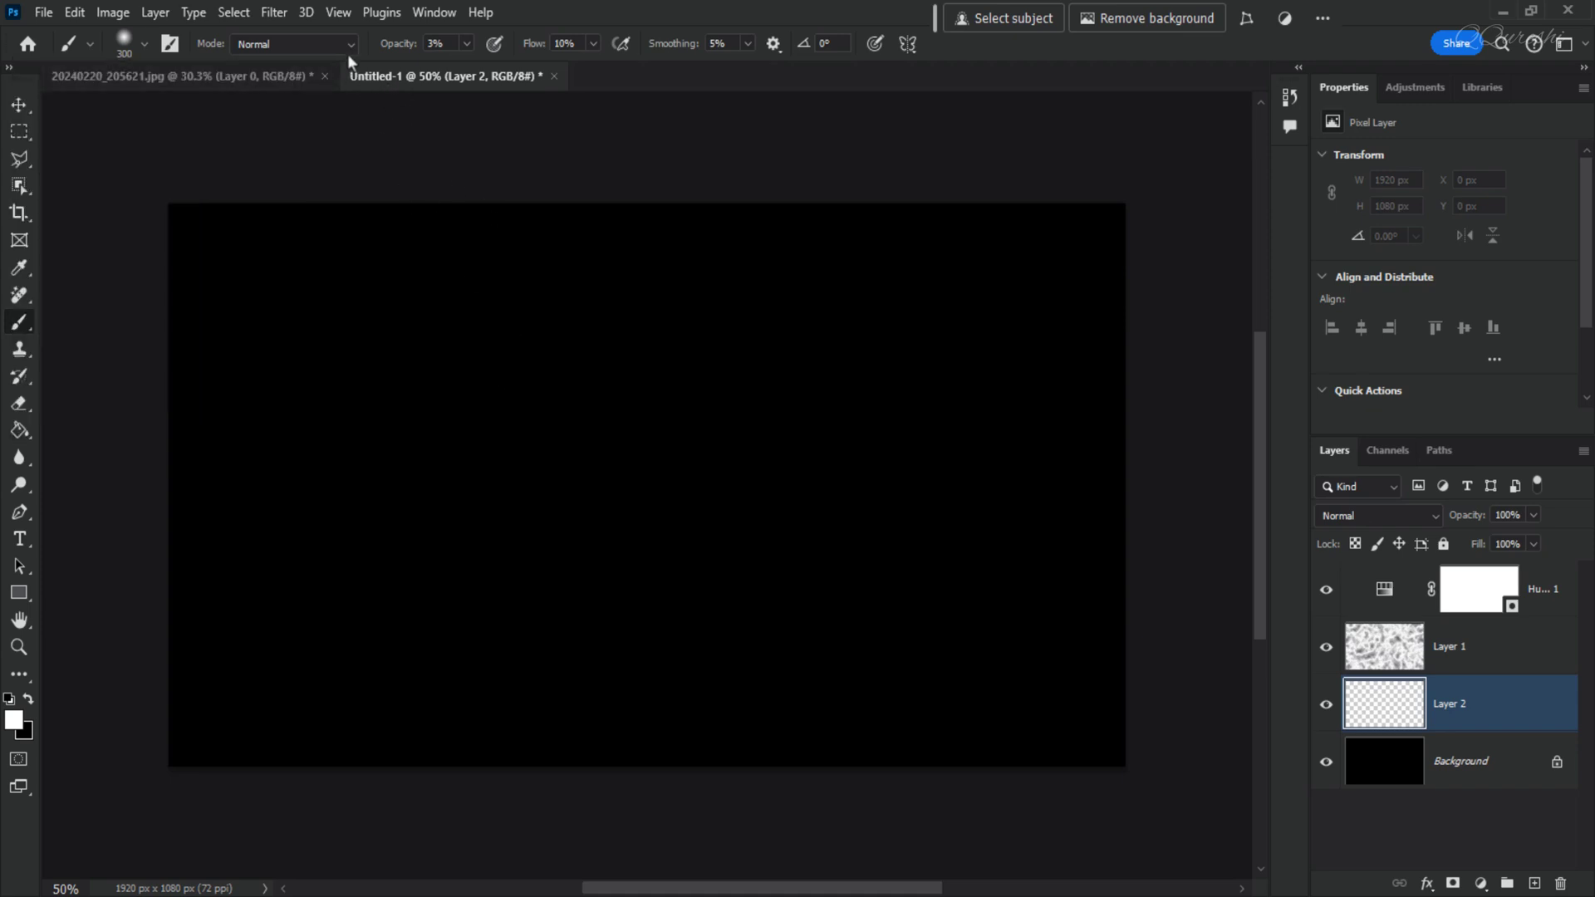
double_click(437, 44)
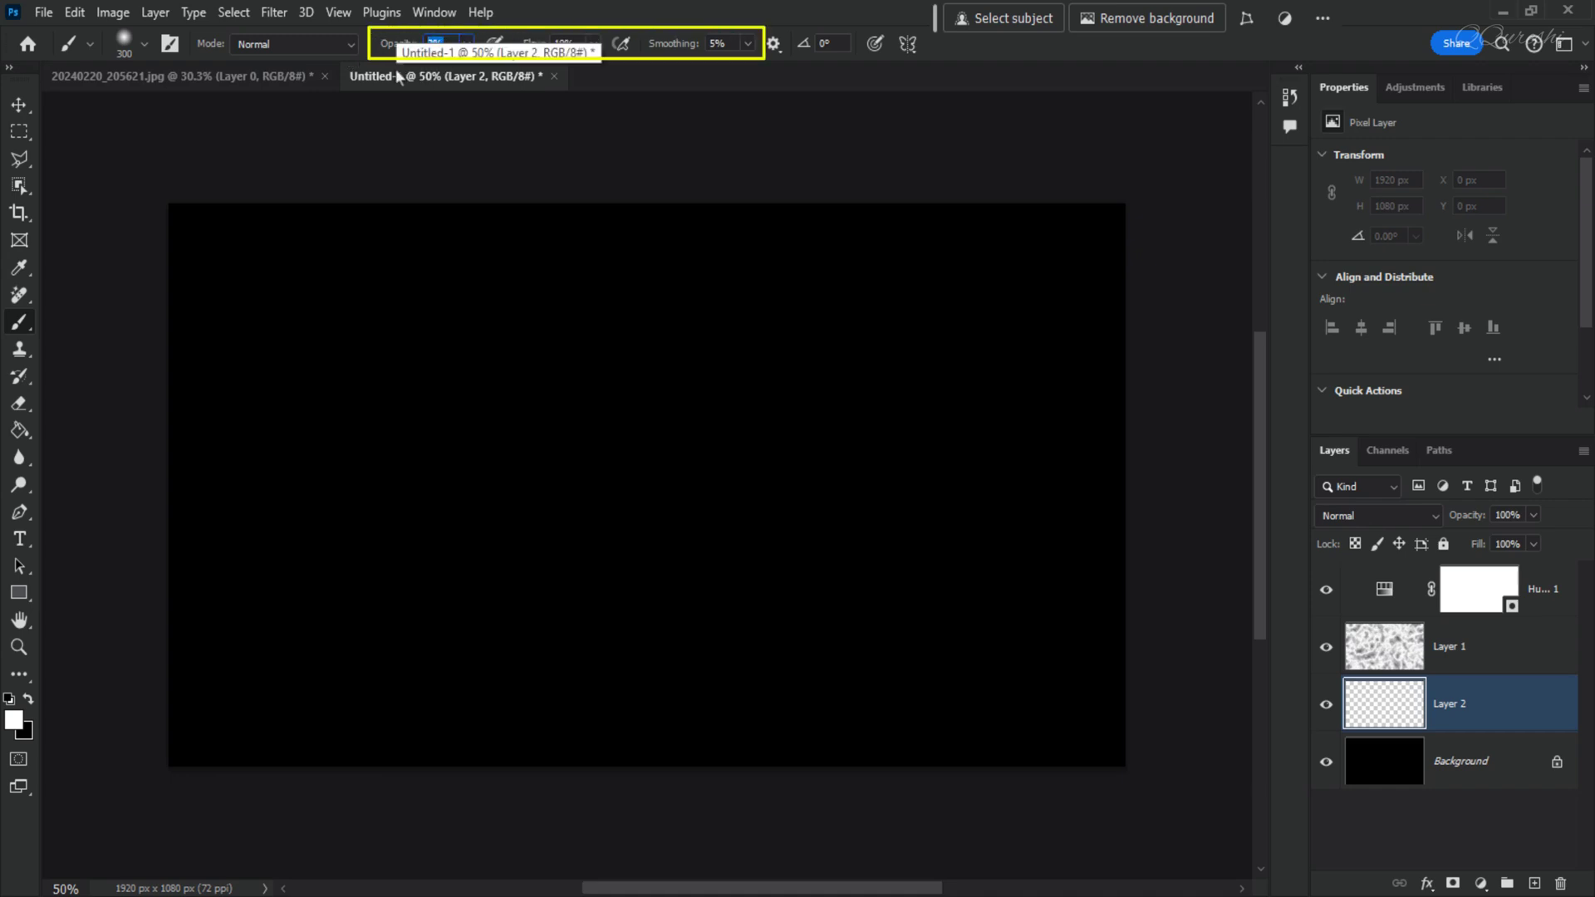
text(3)
key(Return)
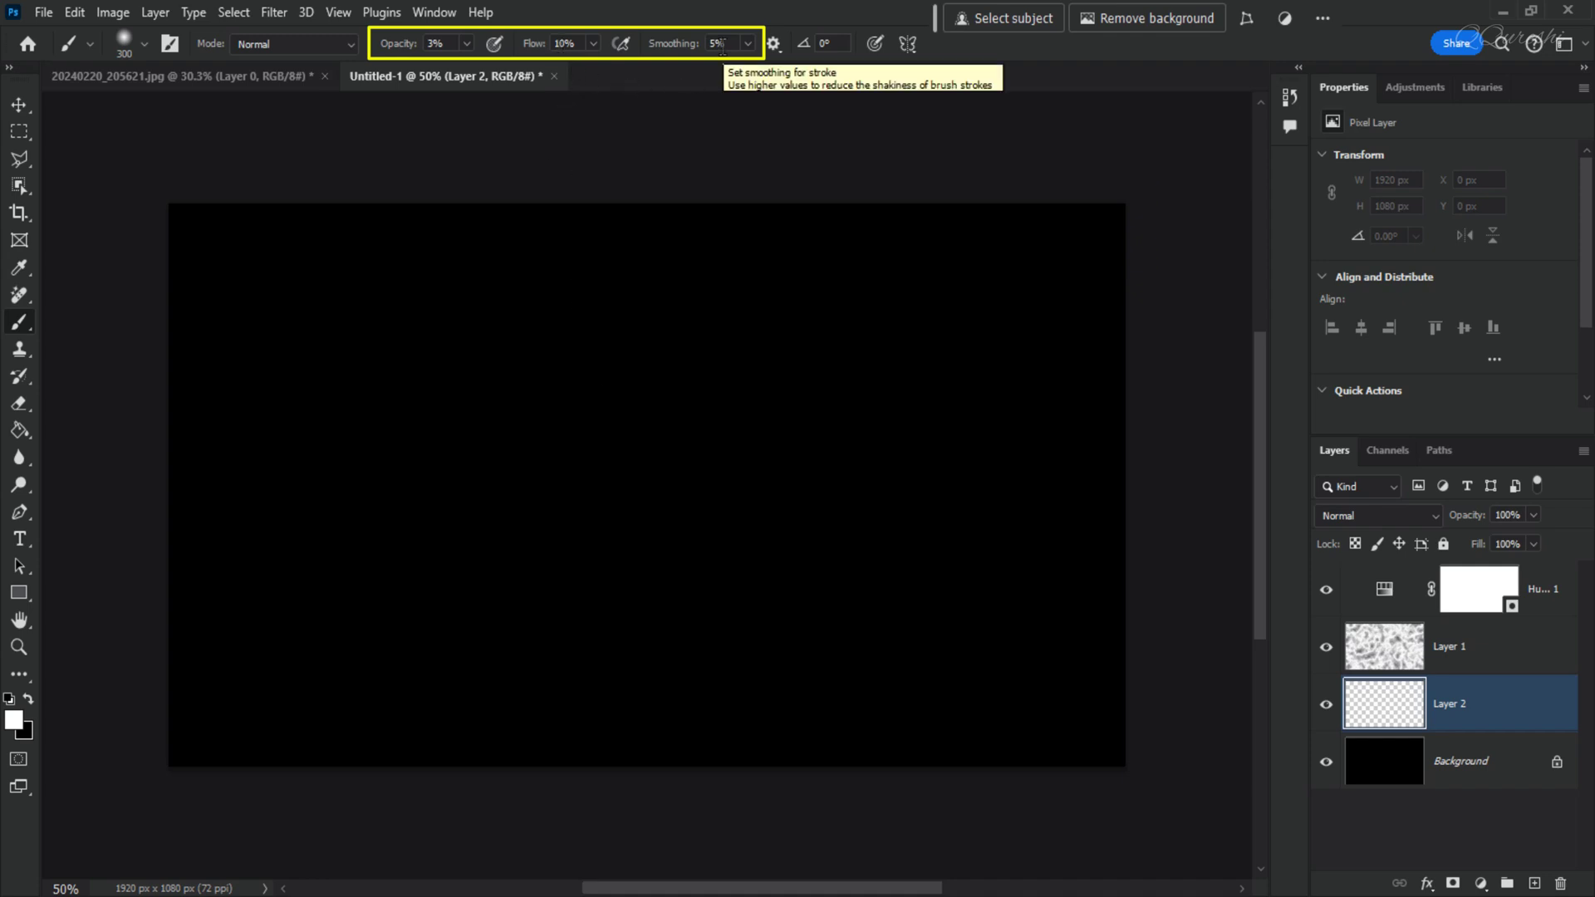
Step: Paint white strokes across the middle of the canvas on Layer 2, starting with a 124 px brush and enlarging it to 250 px
right_click(13, 329)
click(135, 326)
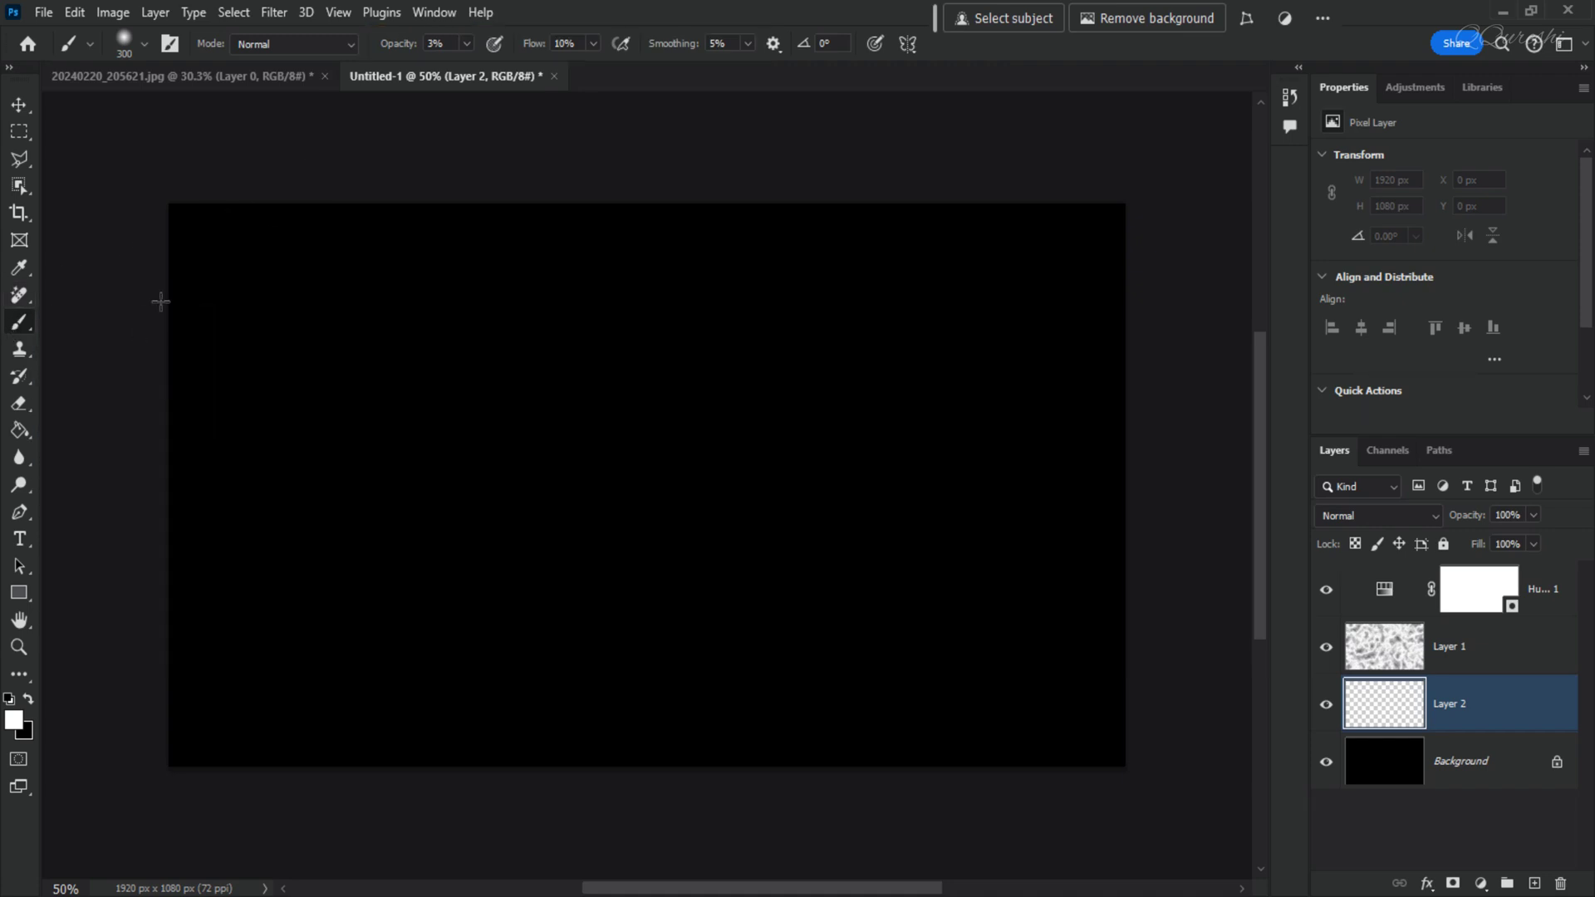
click(148, 46)
drag(214, 112, 183, 117)
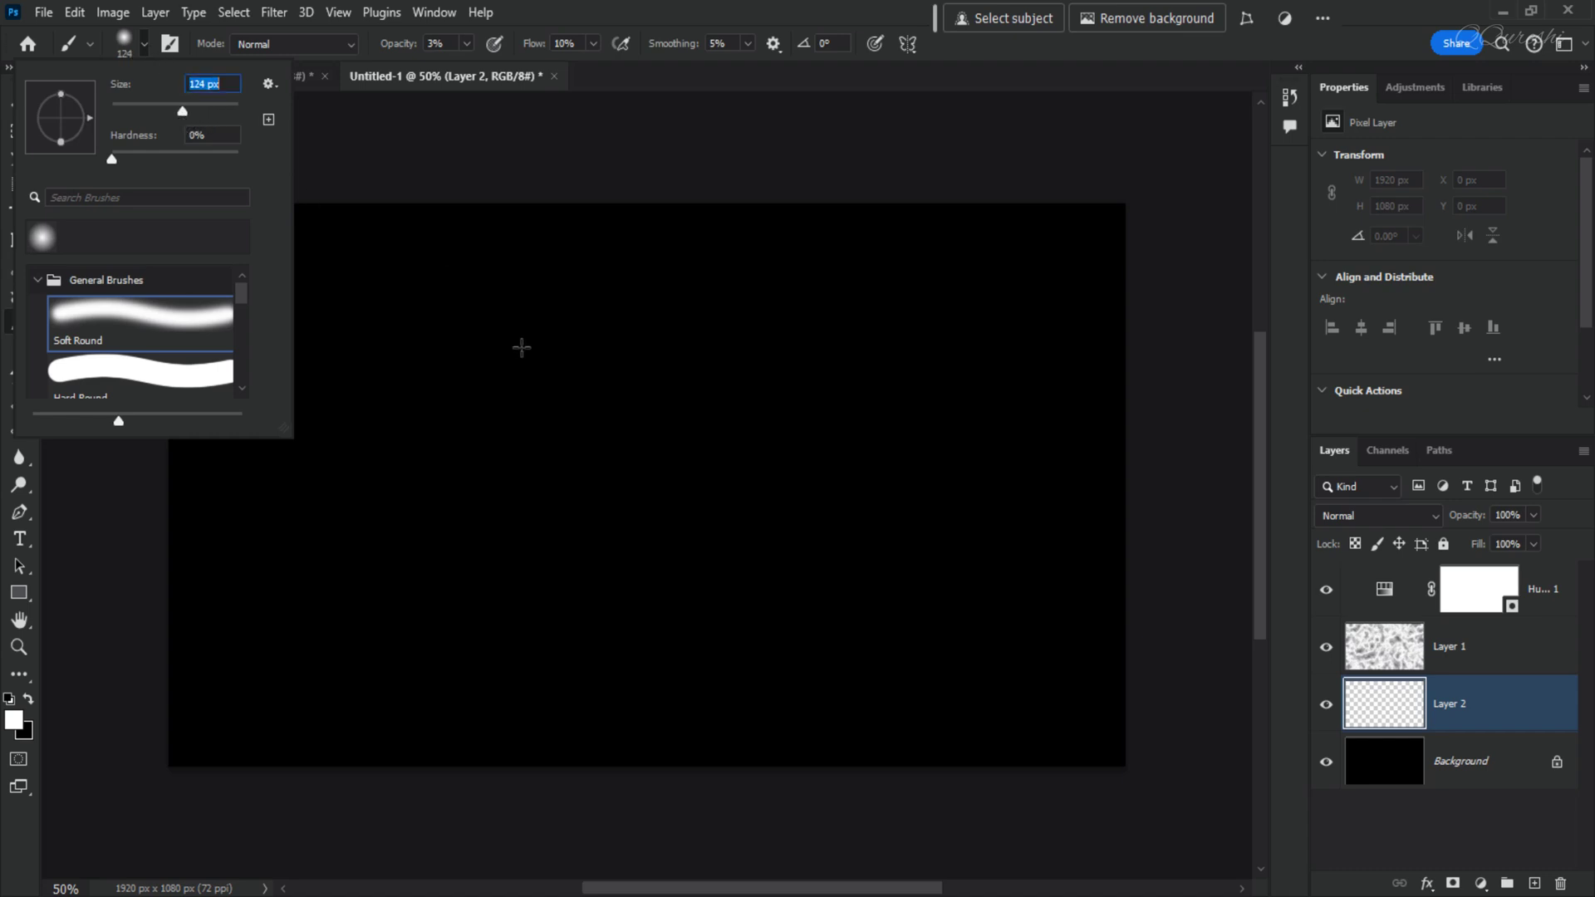
click(524, 356)
mouse_move(522, 367)
mouse_down()
mouse_move(638, 476)
mouse_move(847, 485)
mouse_move(811, 396)
mouse_move(705, 449)
mouse_move(862, 428)
mouse_move(640, 434)
mouse_move(463, 501)
mouse_move(511, 512)
mouse_move(527, 606)
mouse_move(349, 551)
mouse_move(414, 359)
mouse_move(612, 427)
mouse_move(676, 620)
mouse_move(954, 588)
mouse_move(960, 379)
mouse_move(733, 346)
mouse_move(752, 436)
mouse_move(643, 523)
mouse_move(518, 590)
mouse_move(607, 619)
mouse_move(349, 582)
mouse_move(471, 434)
mouse_move(693, 510)
mouse_move(656, 349)
mouse_move(531, 415)
mouse_move(657, 482)
mouse_up()
key(bracketright)
key(bracketright)
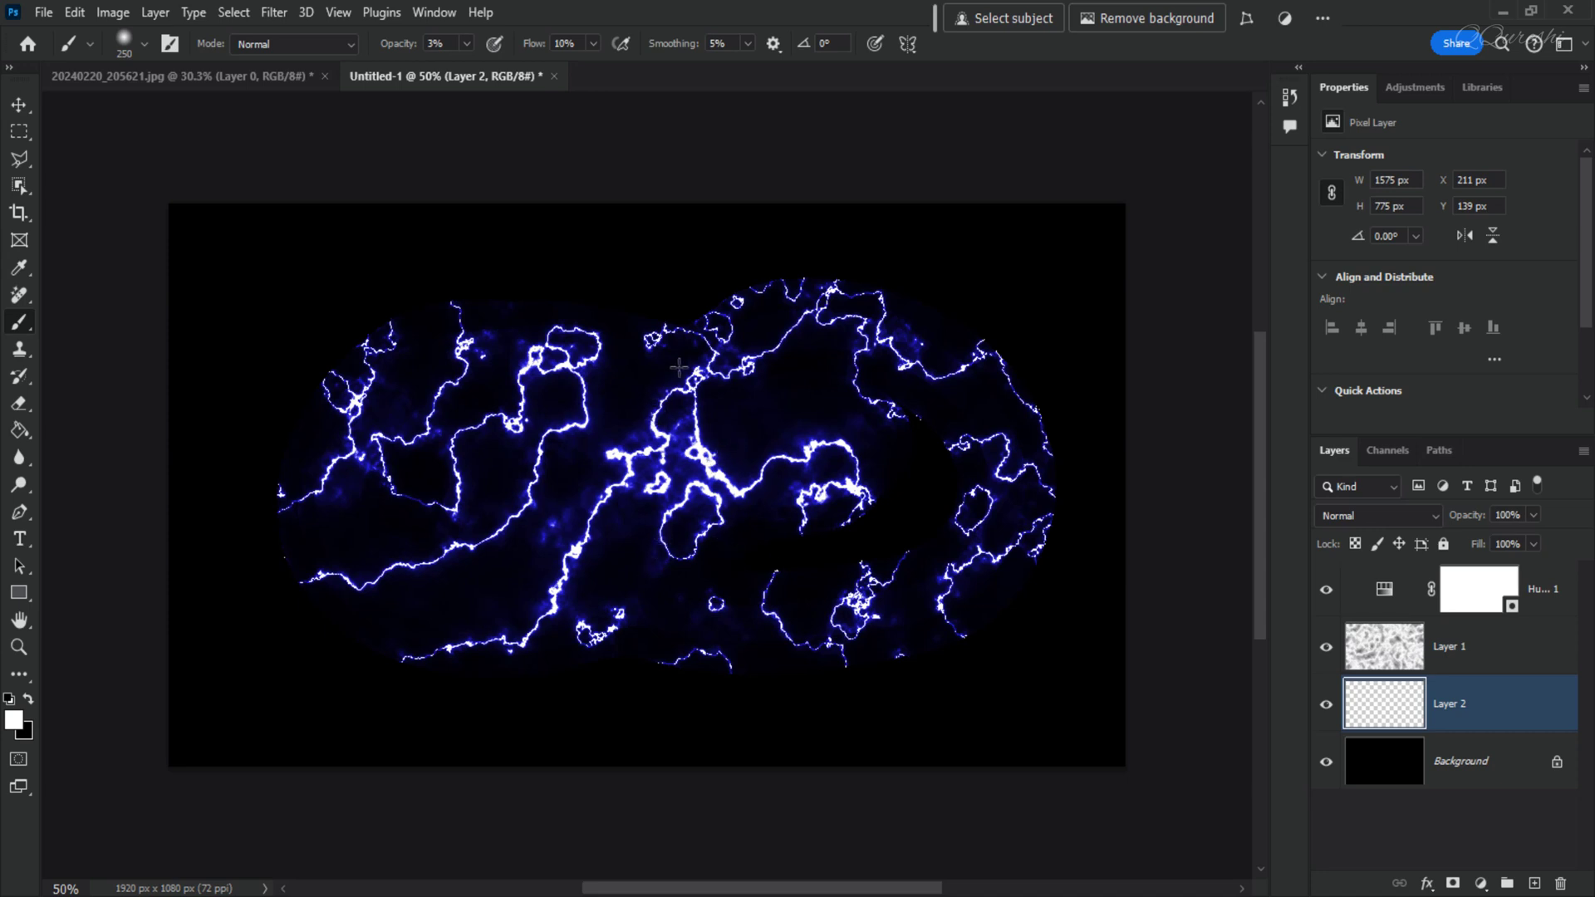
Step: Apply a Gaussian Blur with a 0.5 pixel radius to the clouds layer
click(1479, 652)
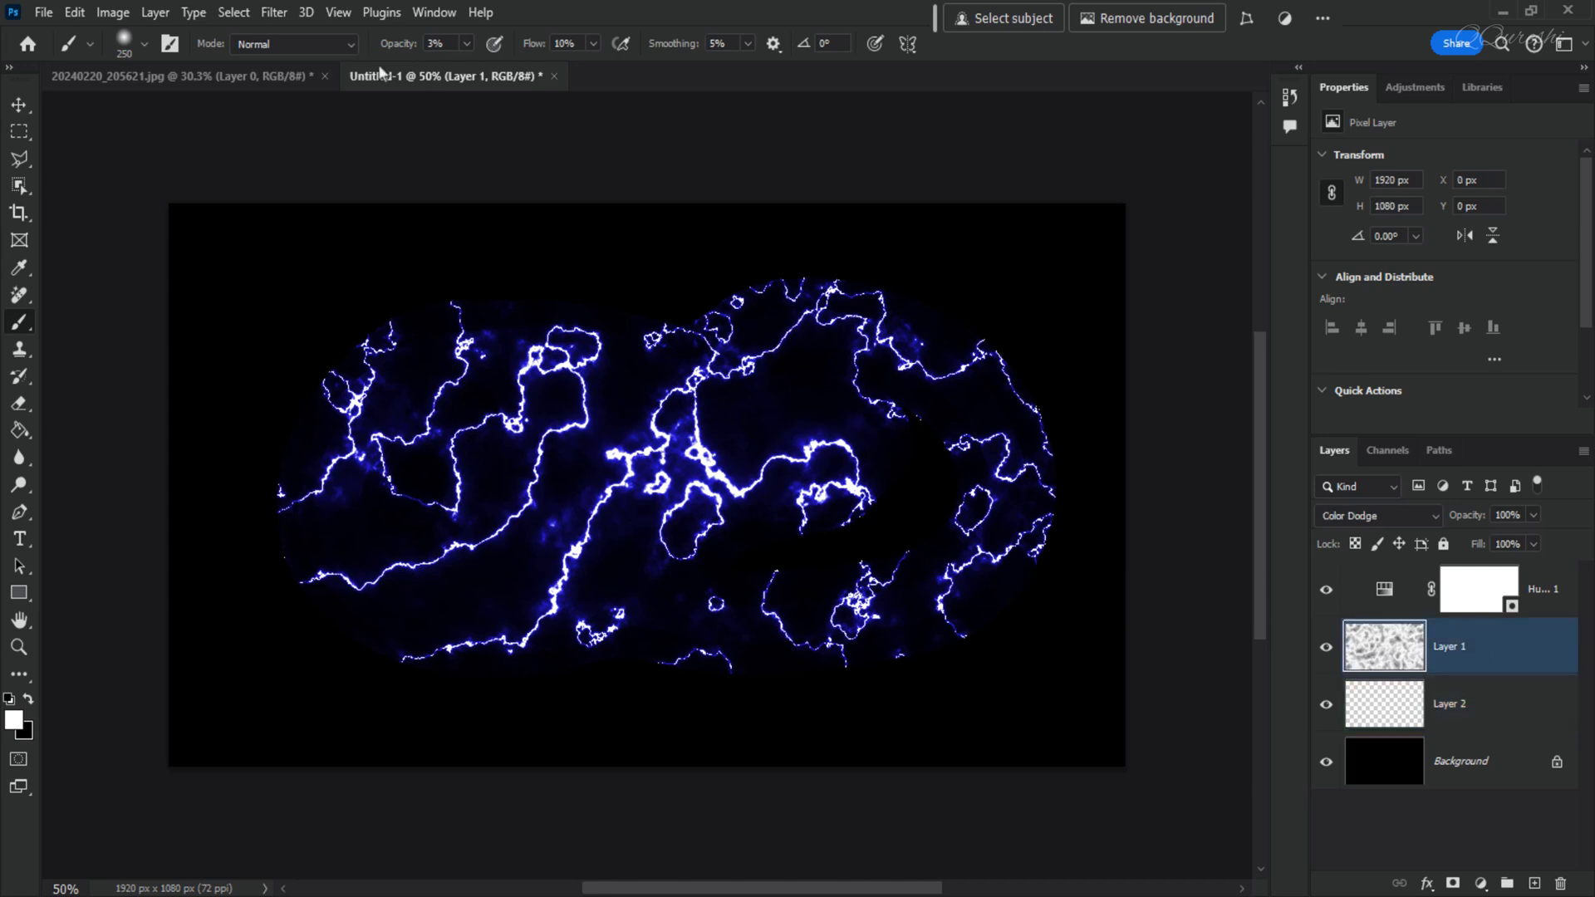
click(273, 13)
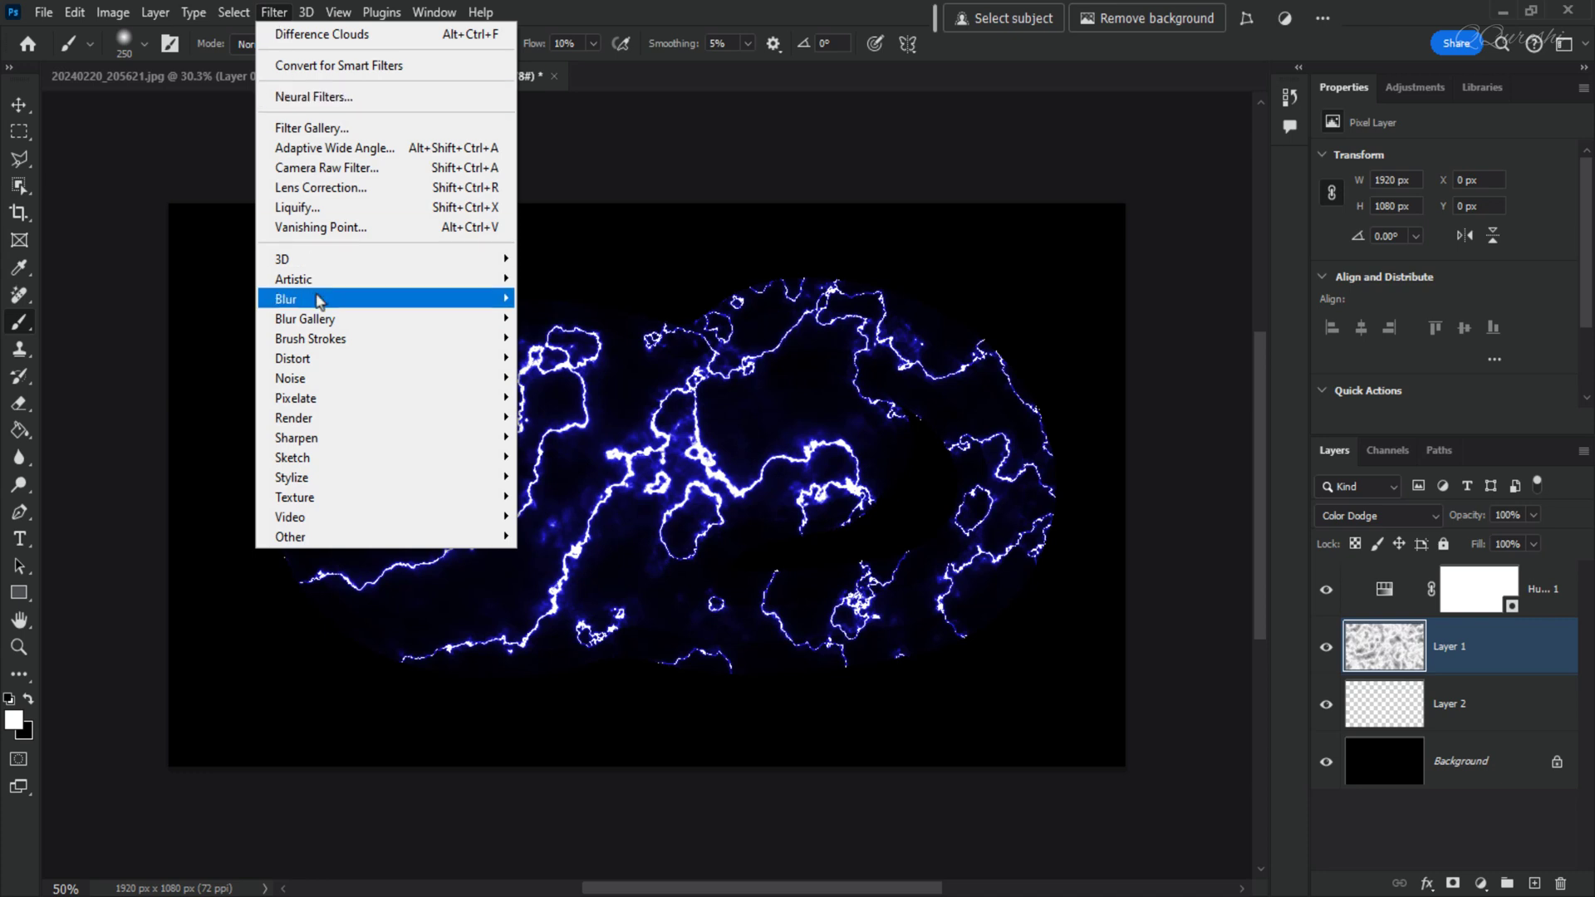
mouse_move(319, 300)
click(586, 378)
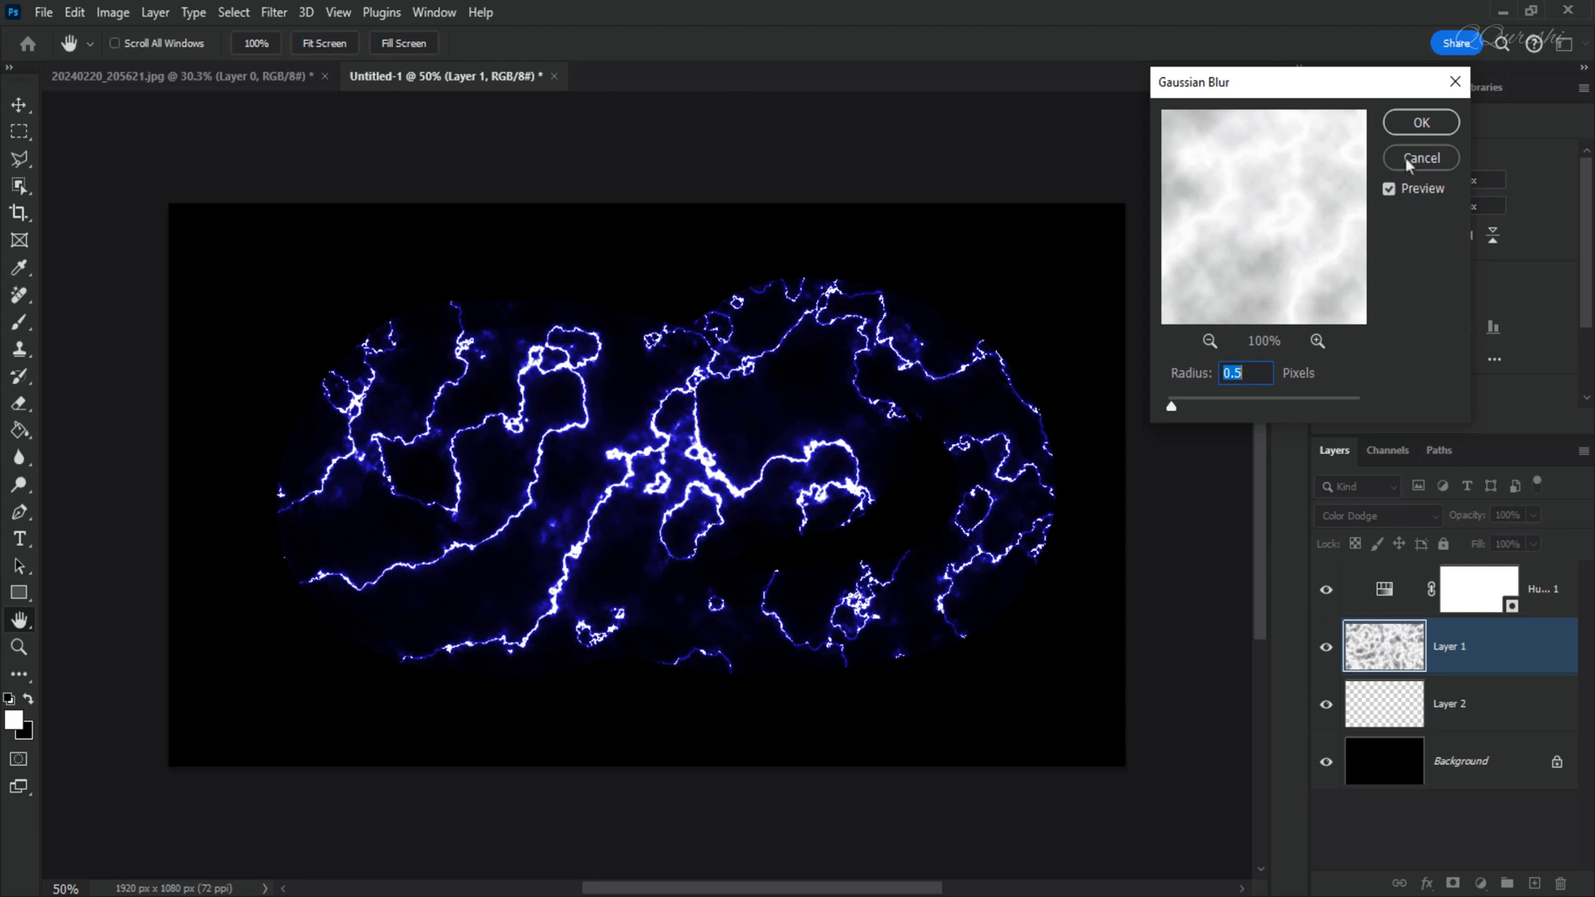
click(1412, 124)
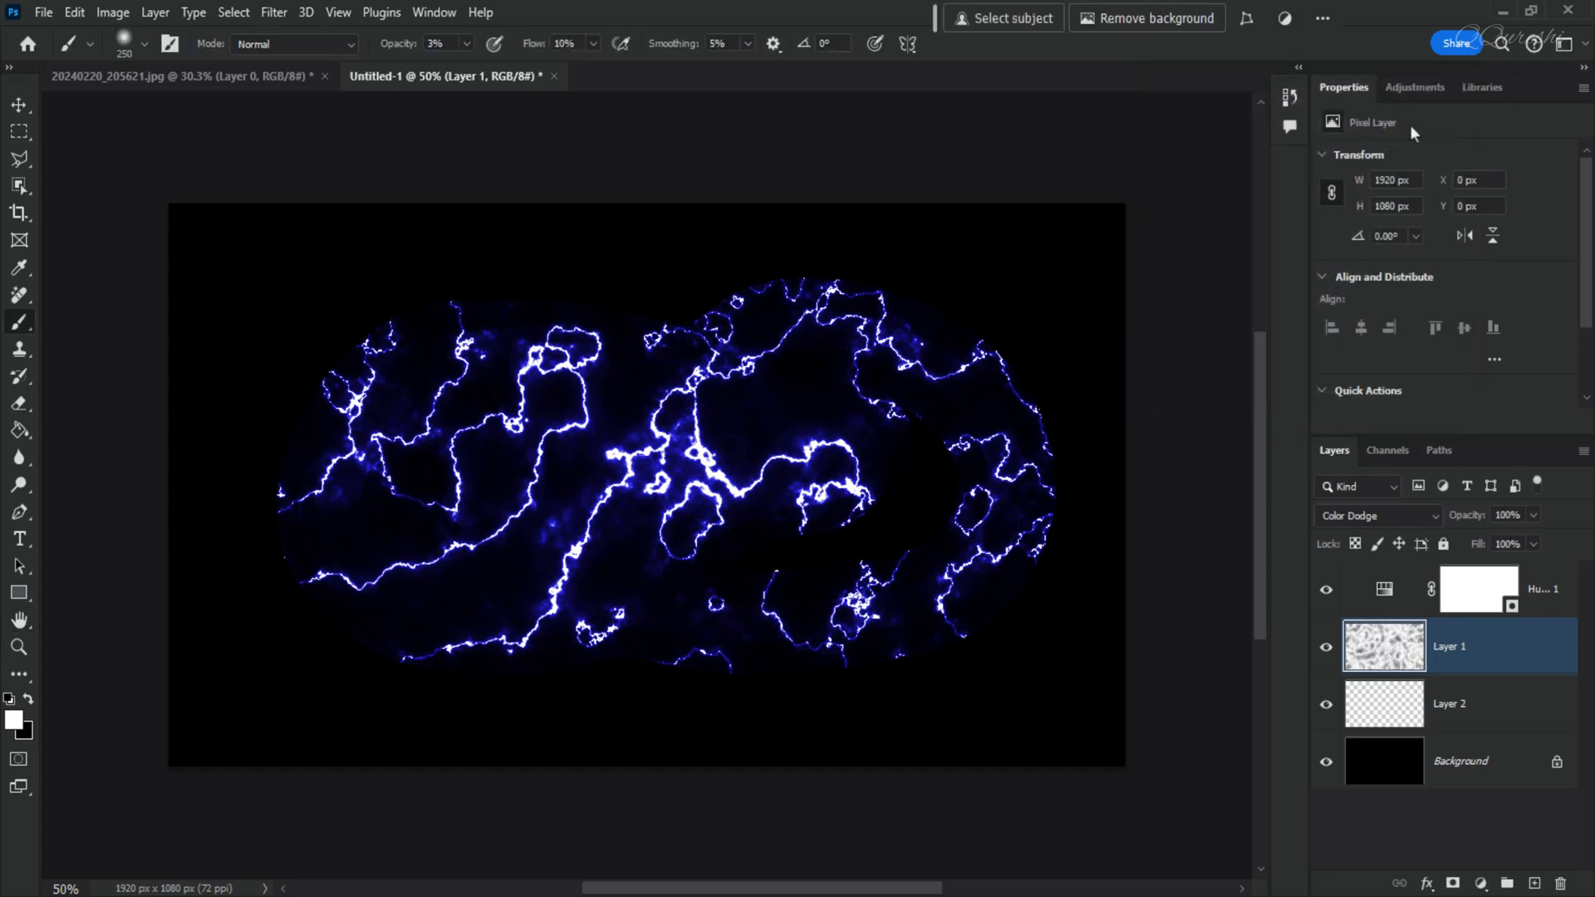
Step: Hide the painted Layer 2 and add the white text "PS" above it in Impact at 277.56 pt
click(1326, 706)
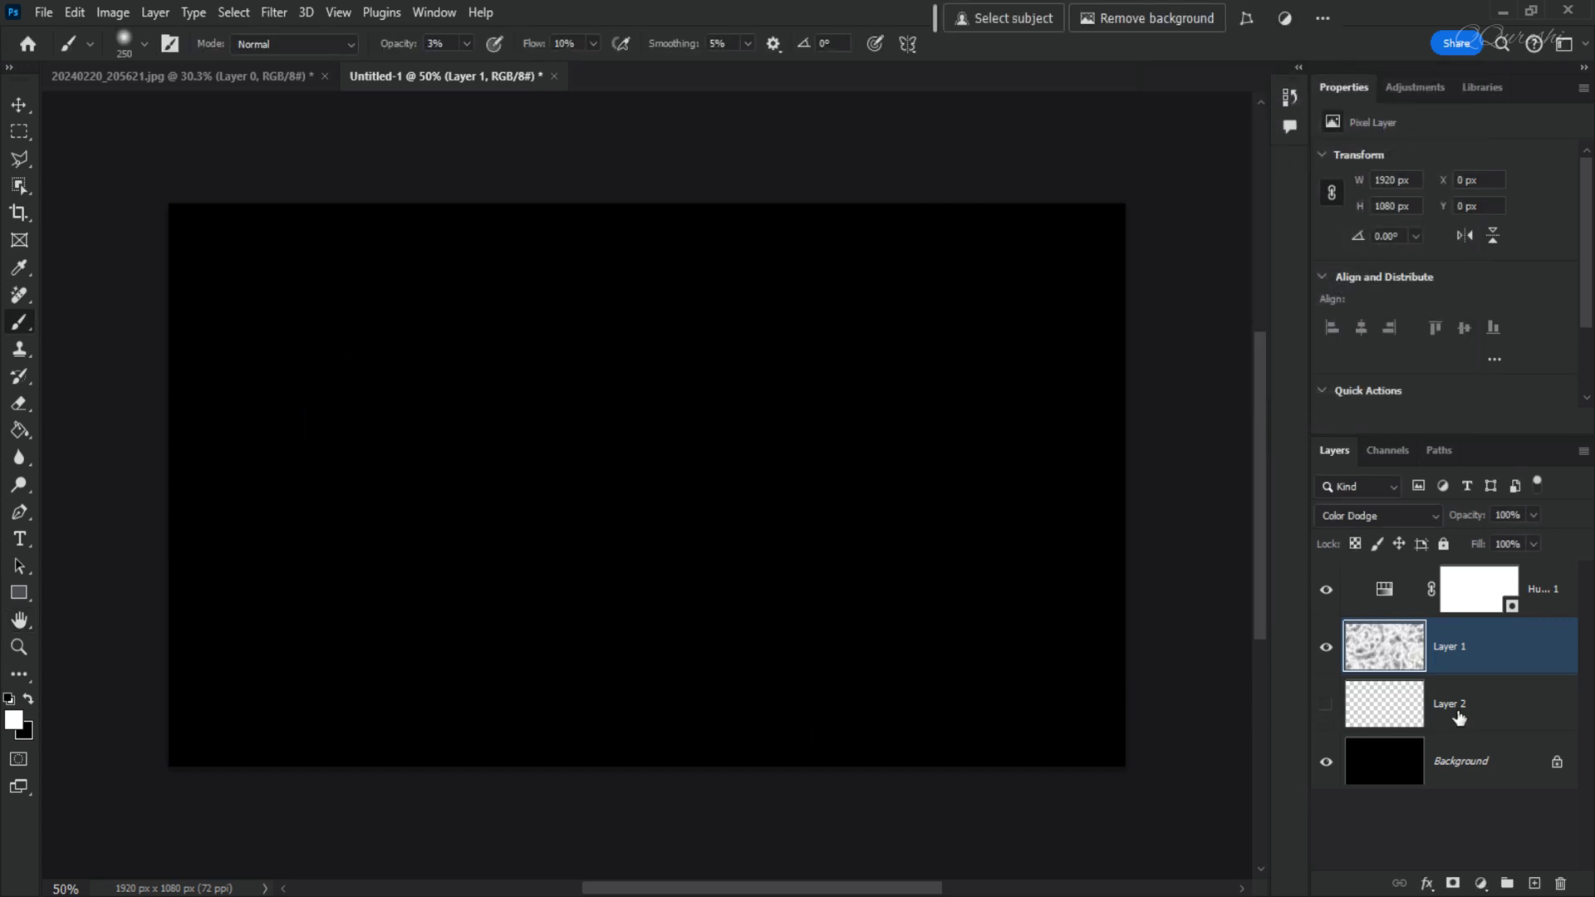
click(1412, 715)
click(22, 540)
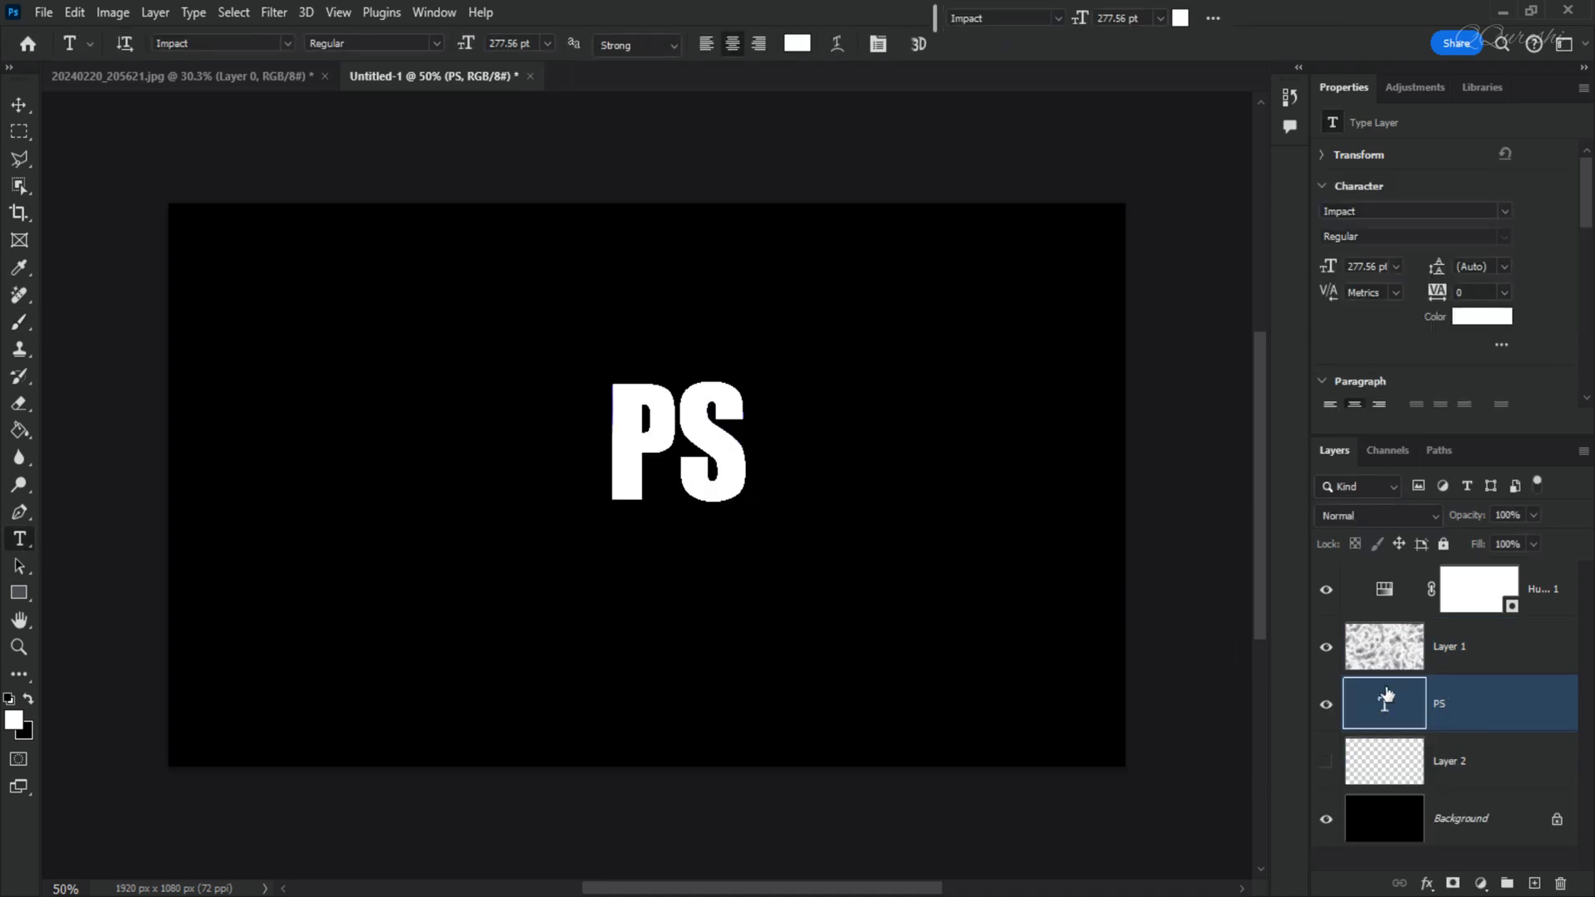
Step: Add a white Screen-mode outer glow to the PS text layer with 1% opacity, 100% range and a size of 139 px
click(1424, 886)
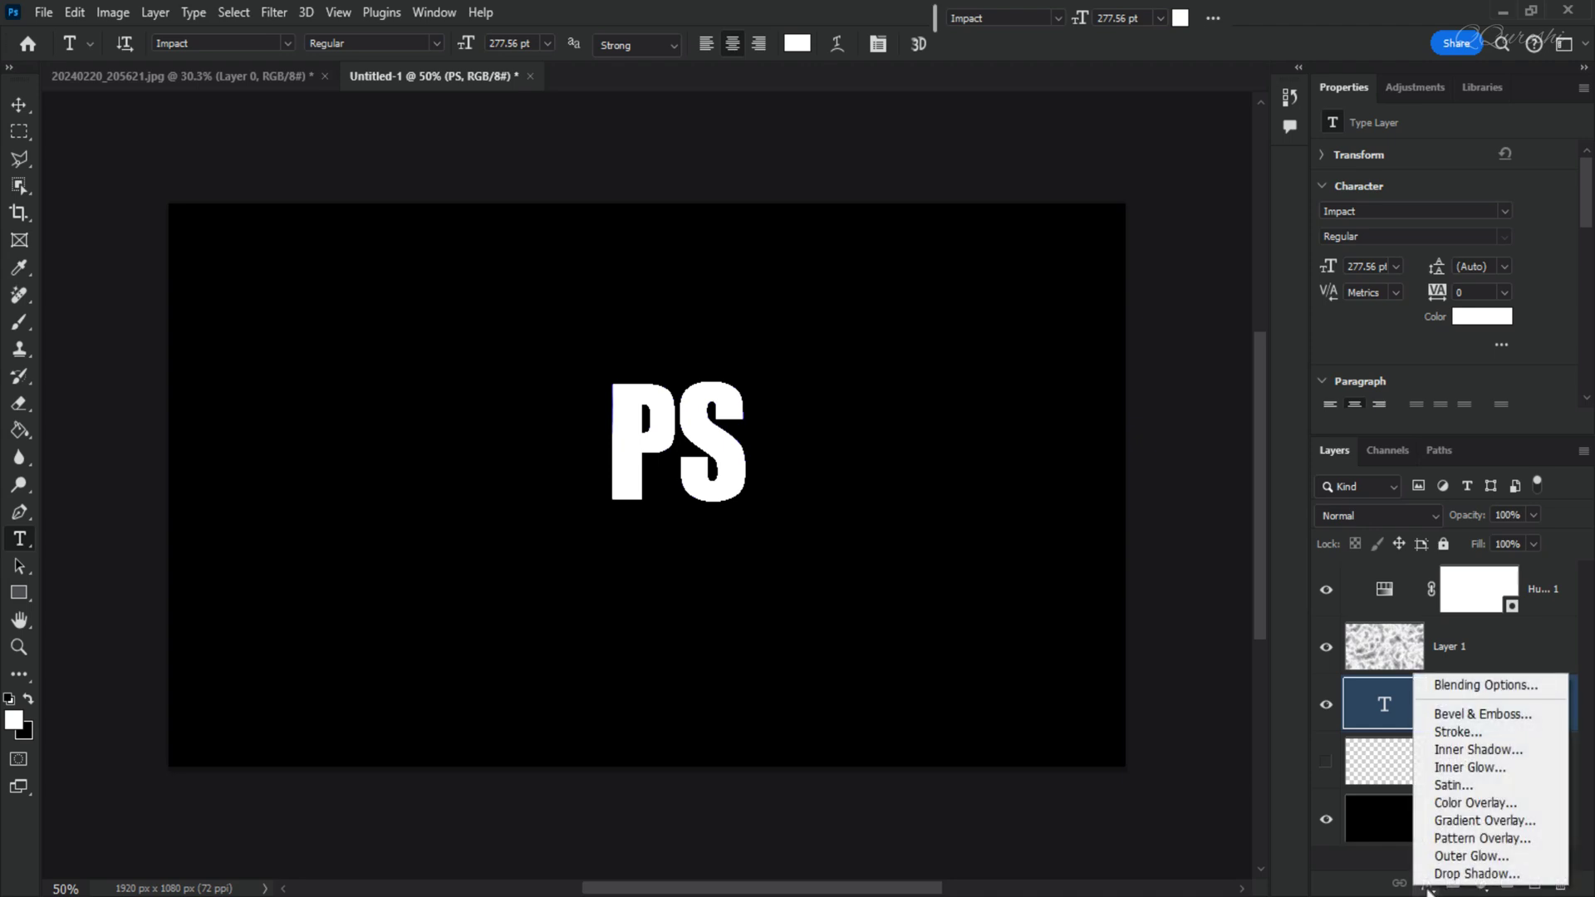
click(1475, 858)
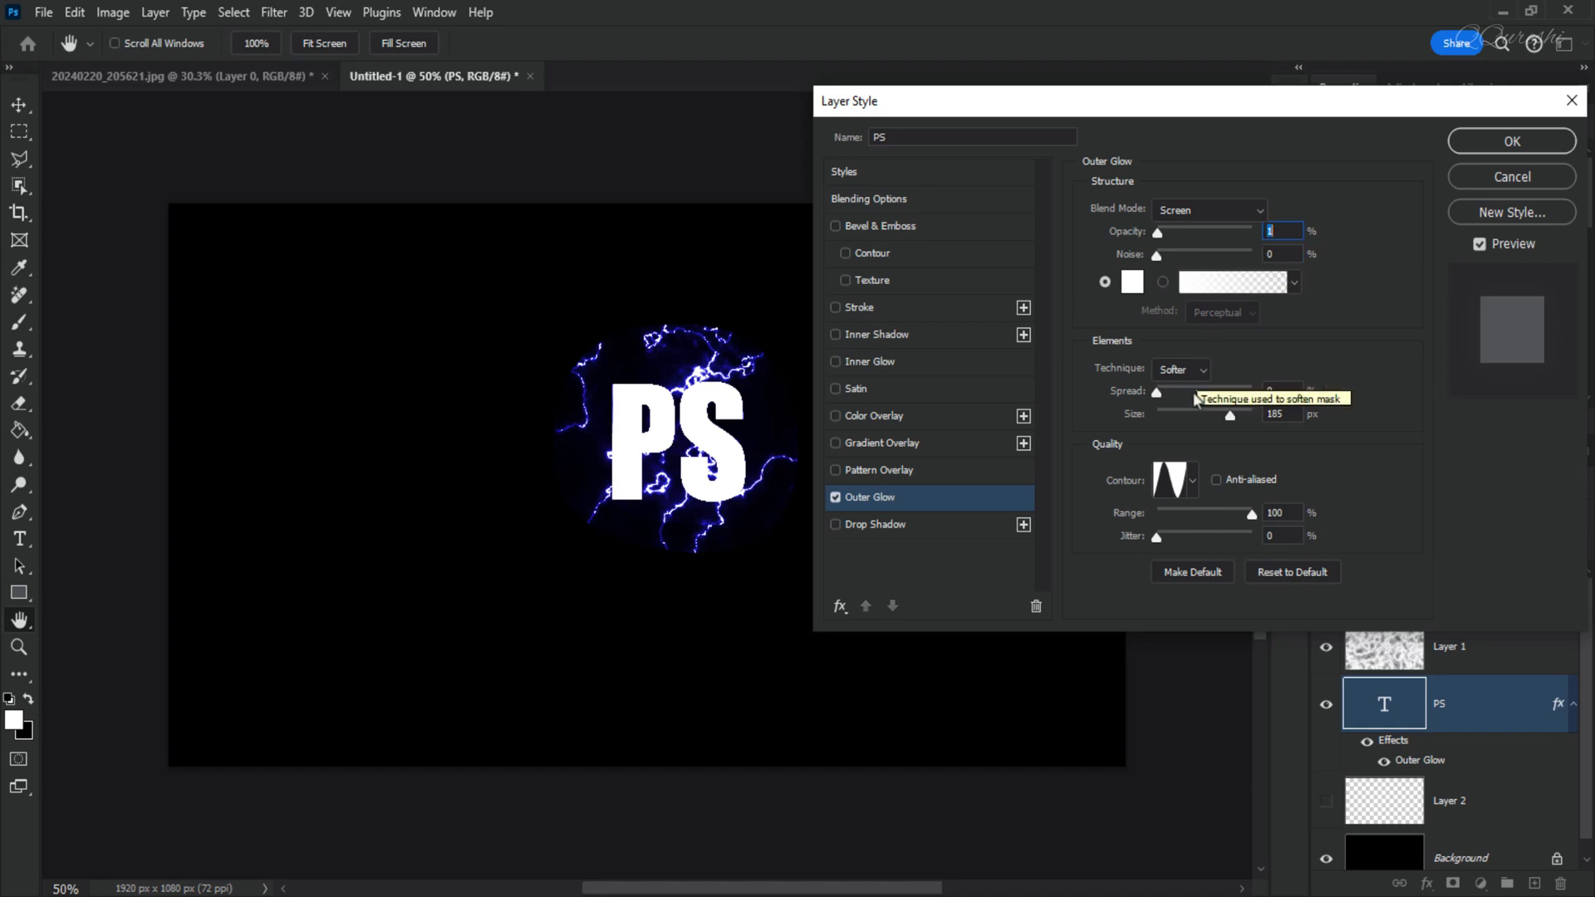
mouse_move(1212, 416)
mouse_down()
mouse_move(1178, 416)
mouse_move(1242, 415)
mouse_up()
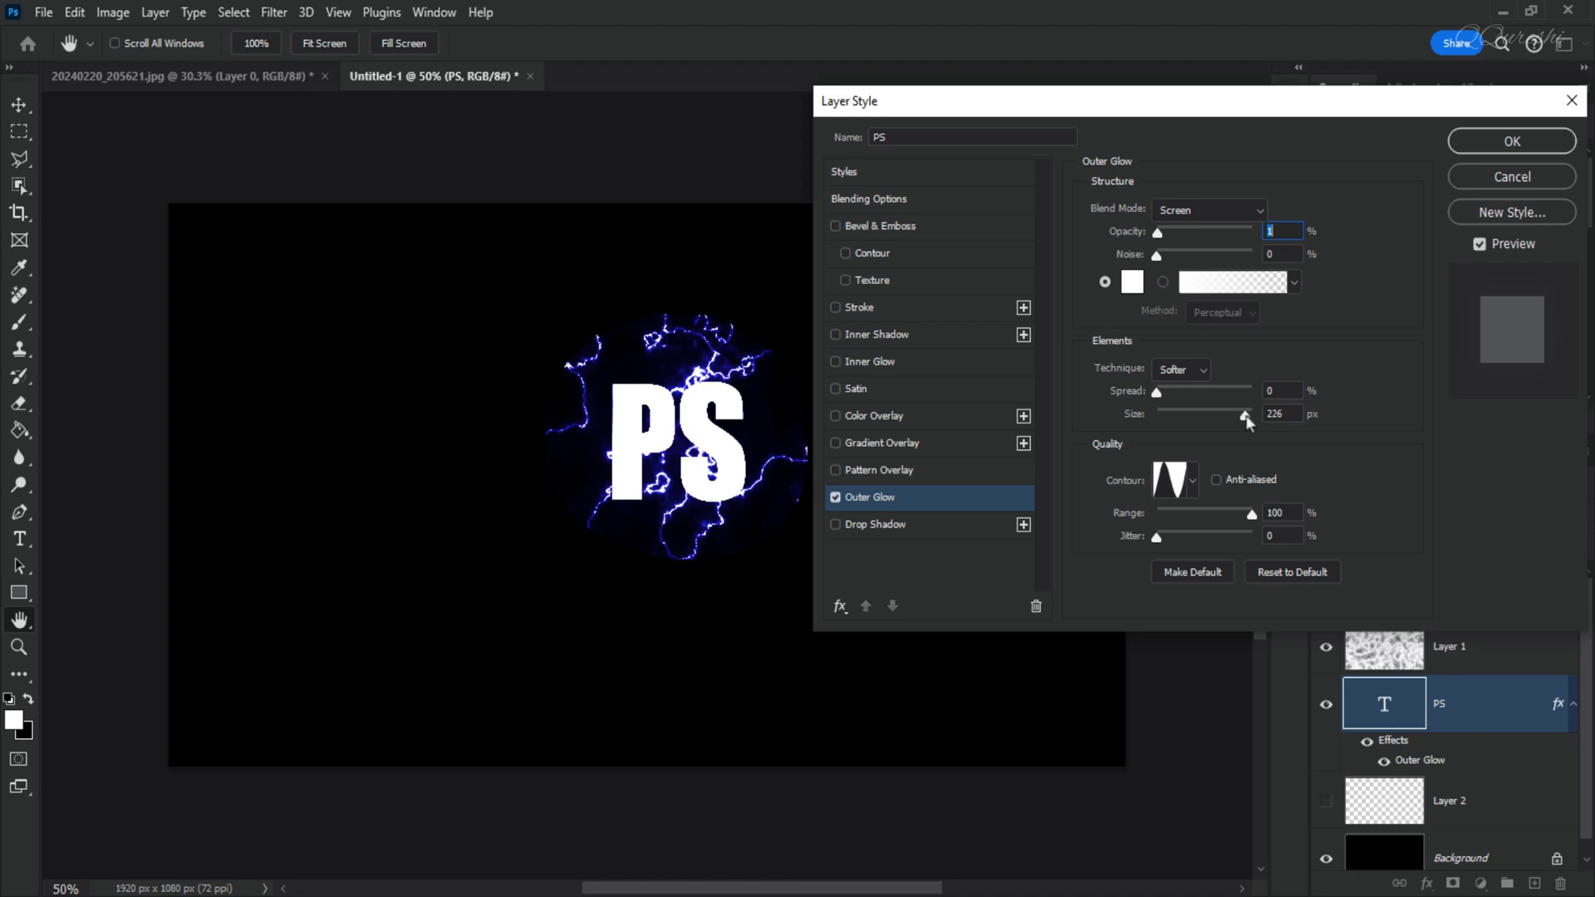
mouse_move(1238, 416)
mouse_down()
mouse_move(1199, 416)
mouse_move(1217, 416)
mouse_up()
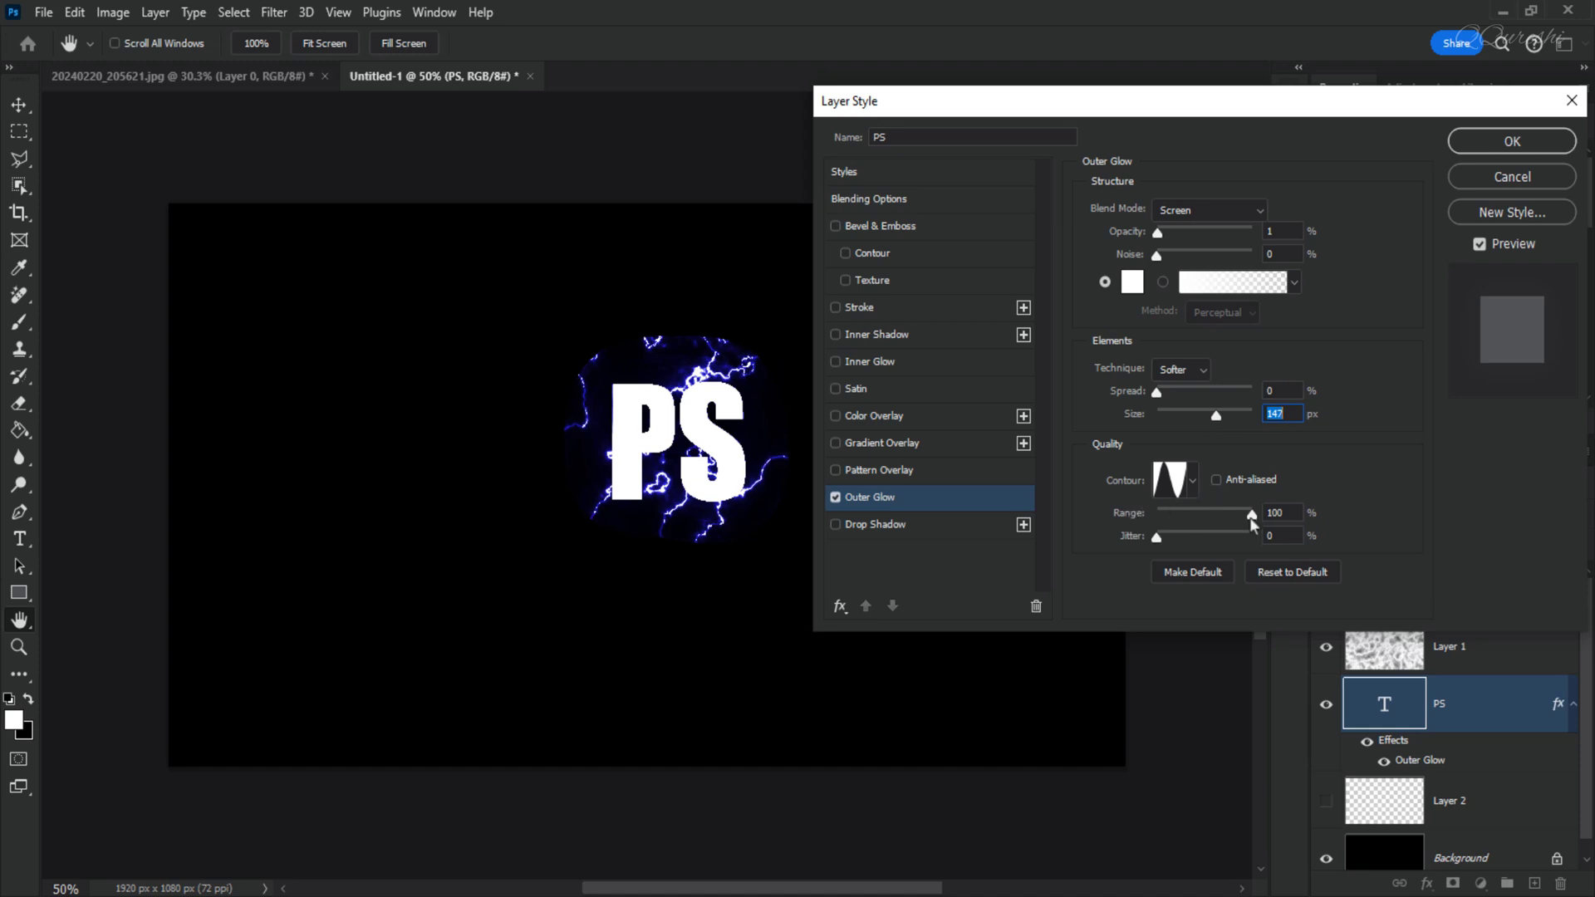
mouse_move(1252, 516)
mouse_down()
mouse_move(1146, 525)
mouse_move(1250, 515)
mouse_up()
click(1284, 515)
drag(789, 891, 813, 893)
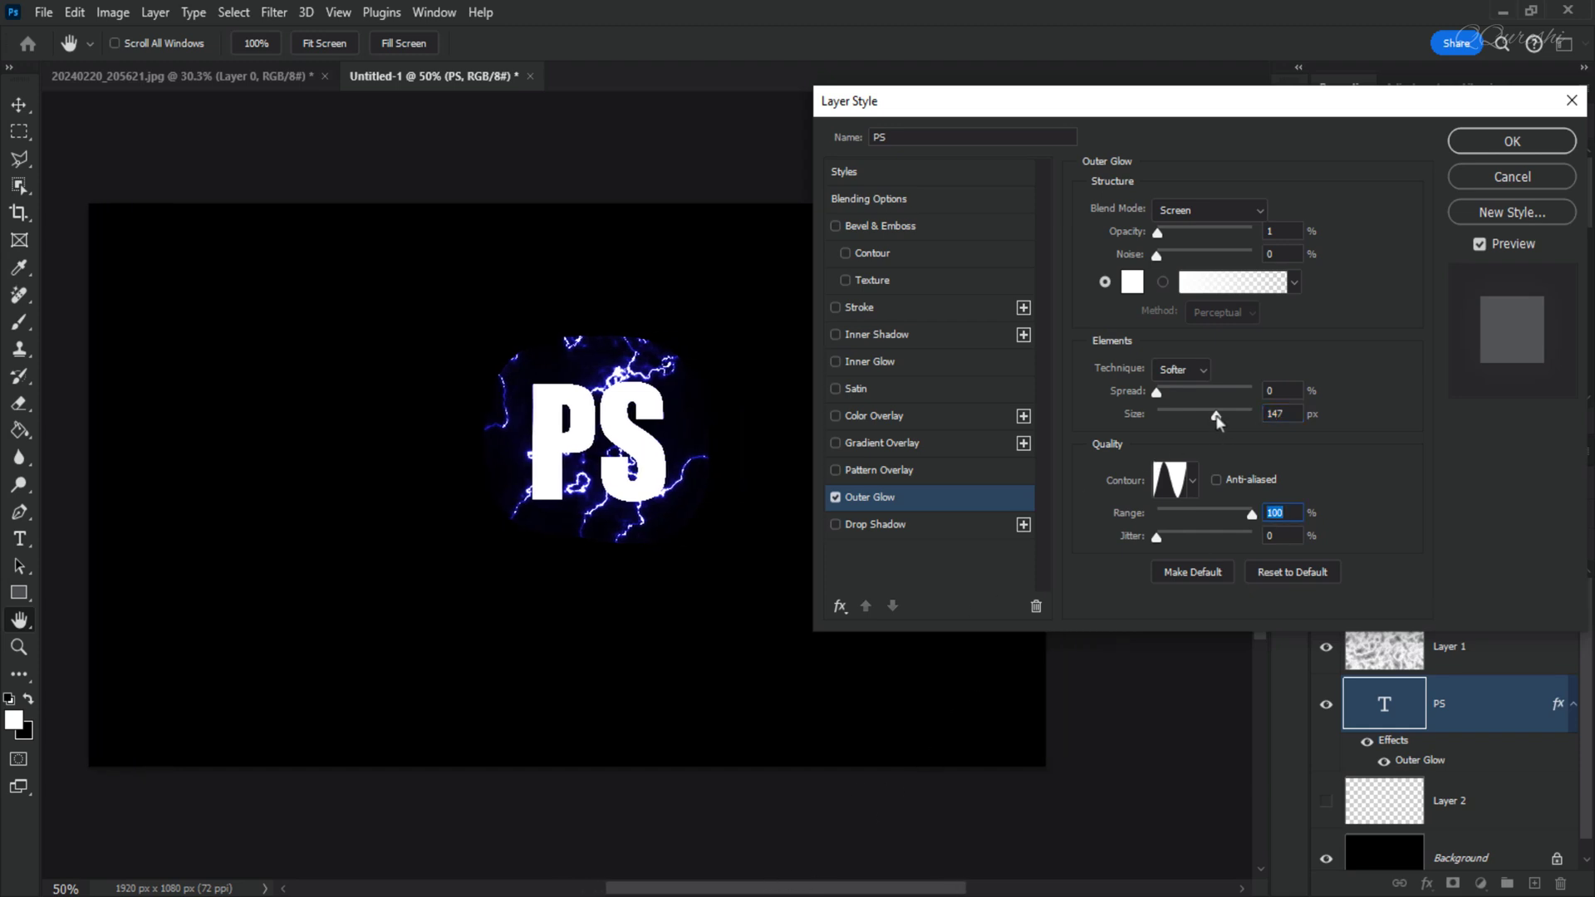
mouse_move(1214, 415)
mouse_down()
mouse_move(1231, 420)
mouse_move(1190, 422)
mouse_move(1217, 422)
mouse_up()
Step: Try several glow contours, choose the fifth preset in the first row, set the size to 106 px and apply the outer glow
click(1191, 484)
click(1071, 533)
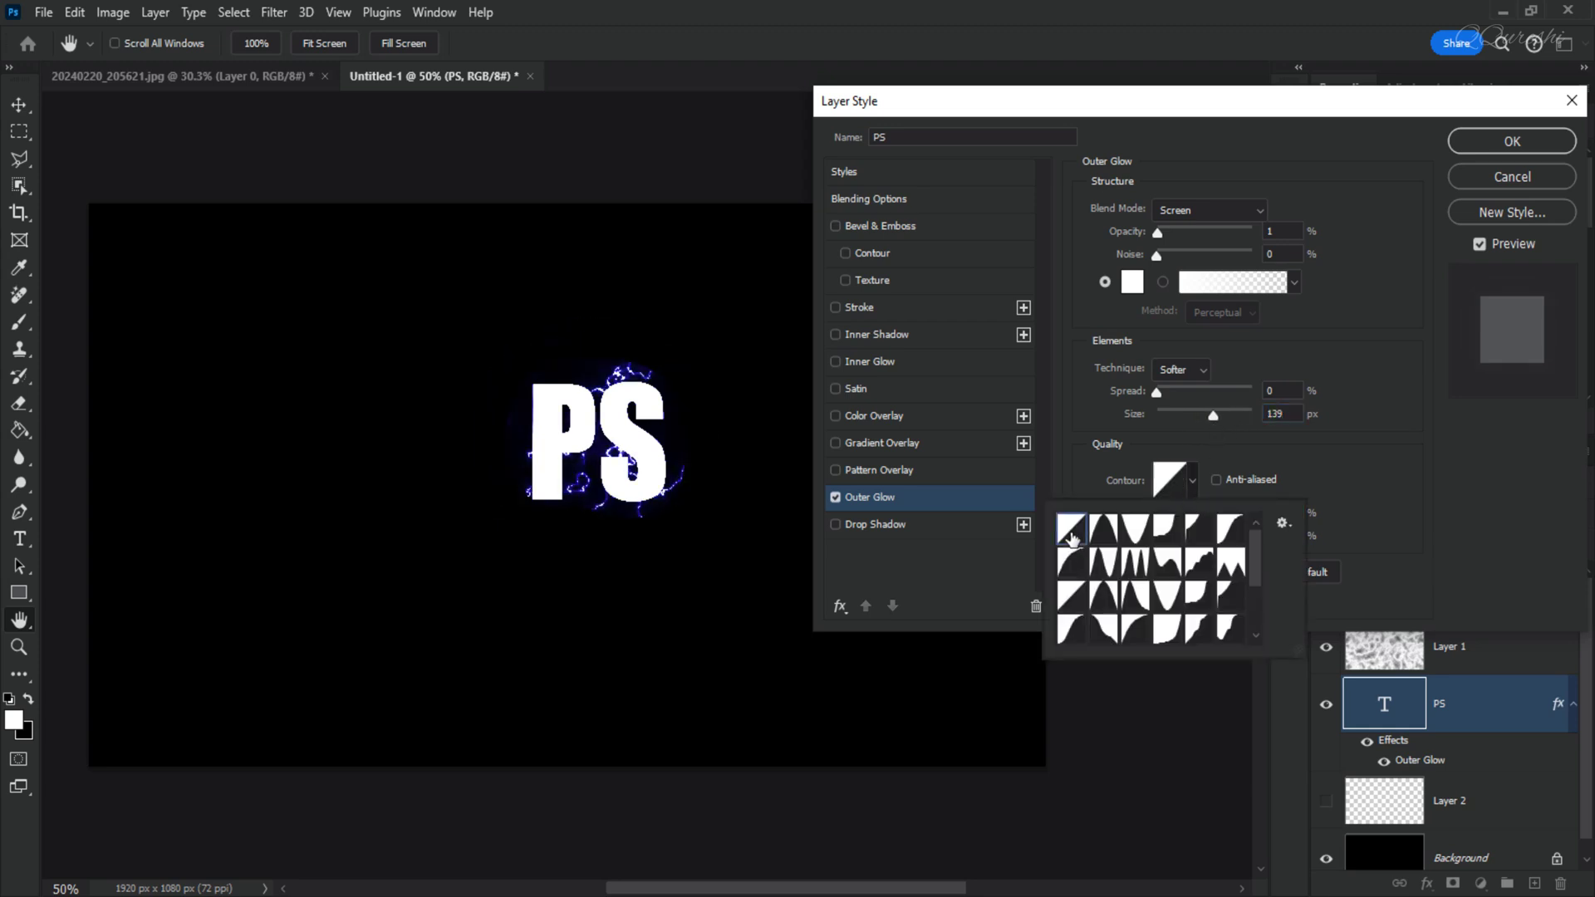
click(1104, 534)
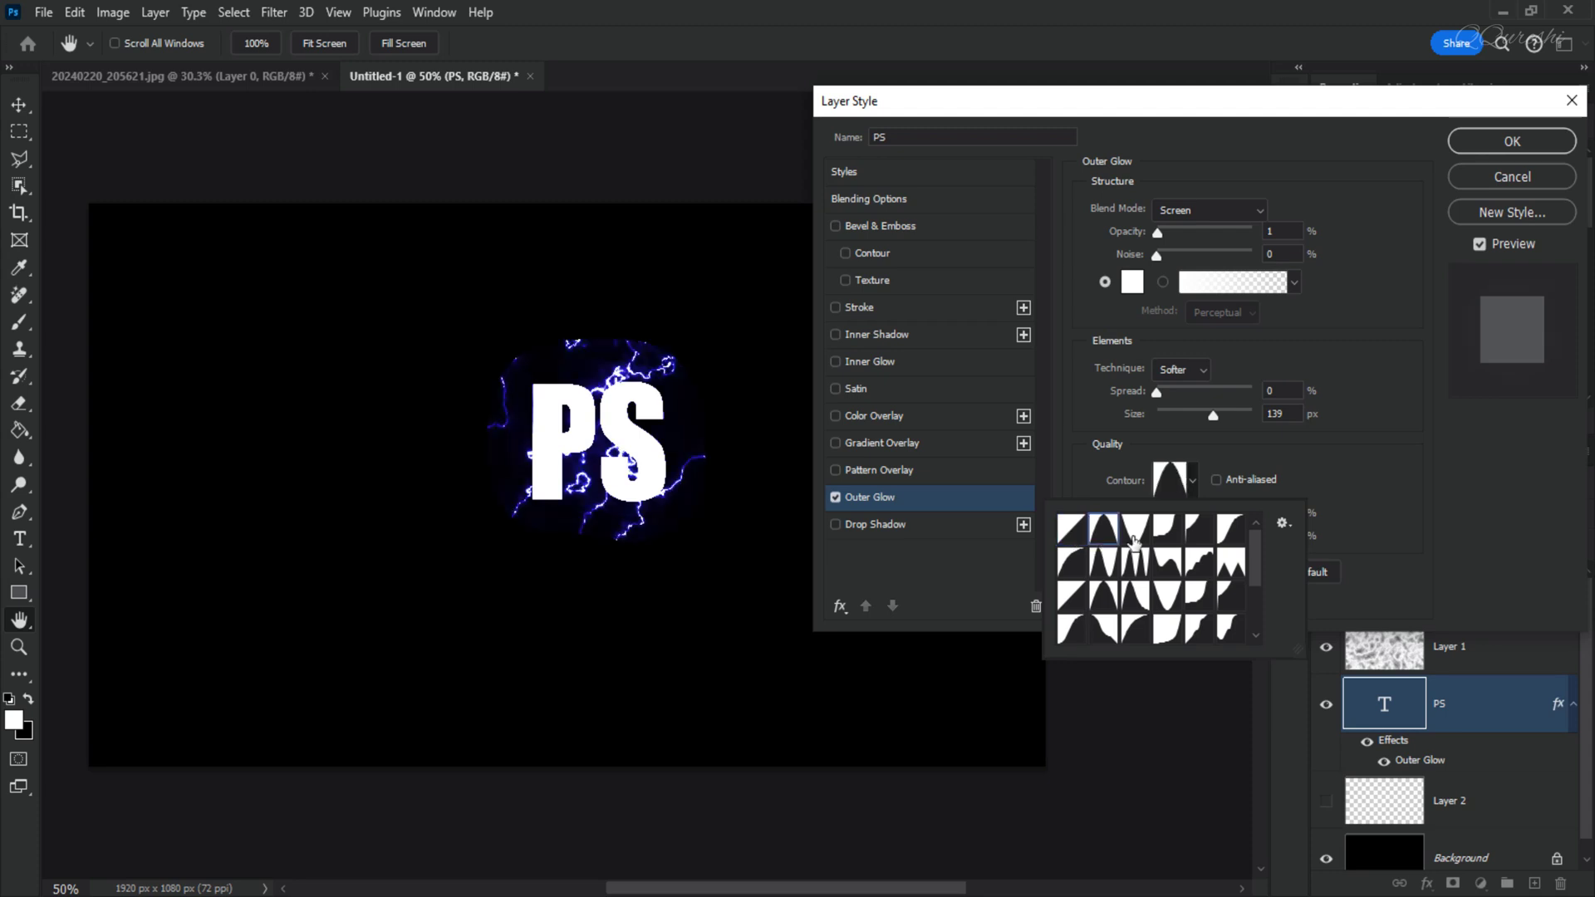
click(1135, 536)
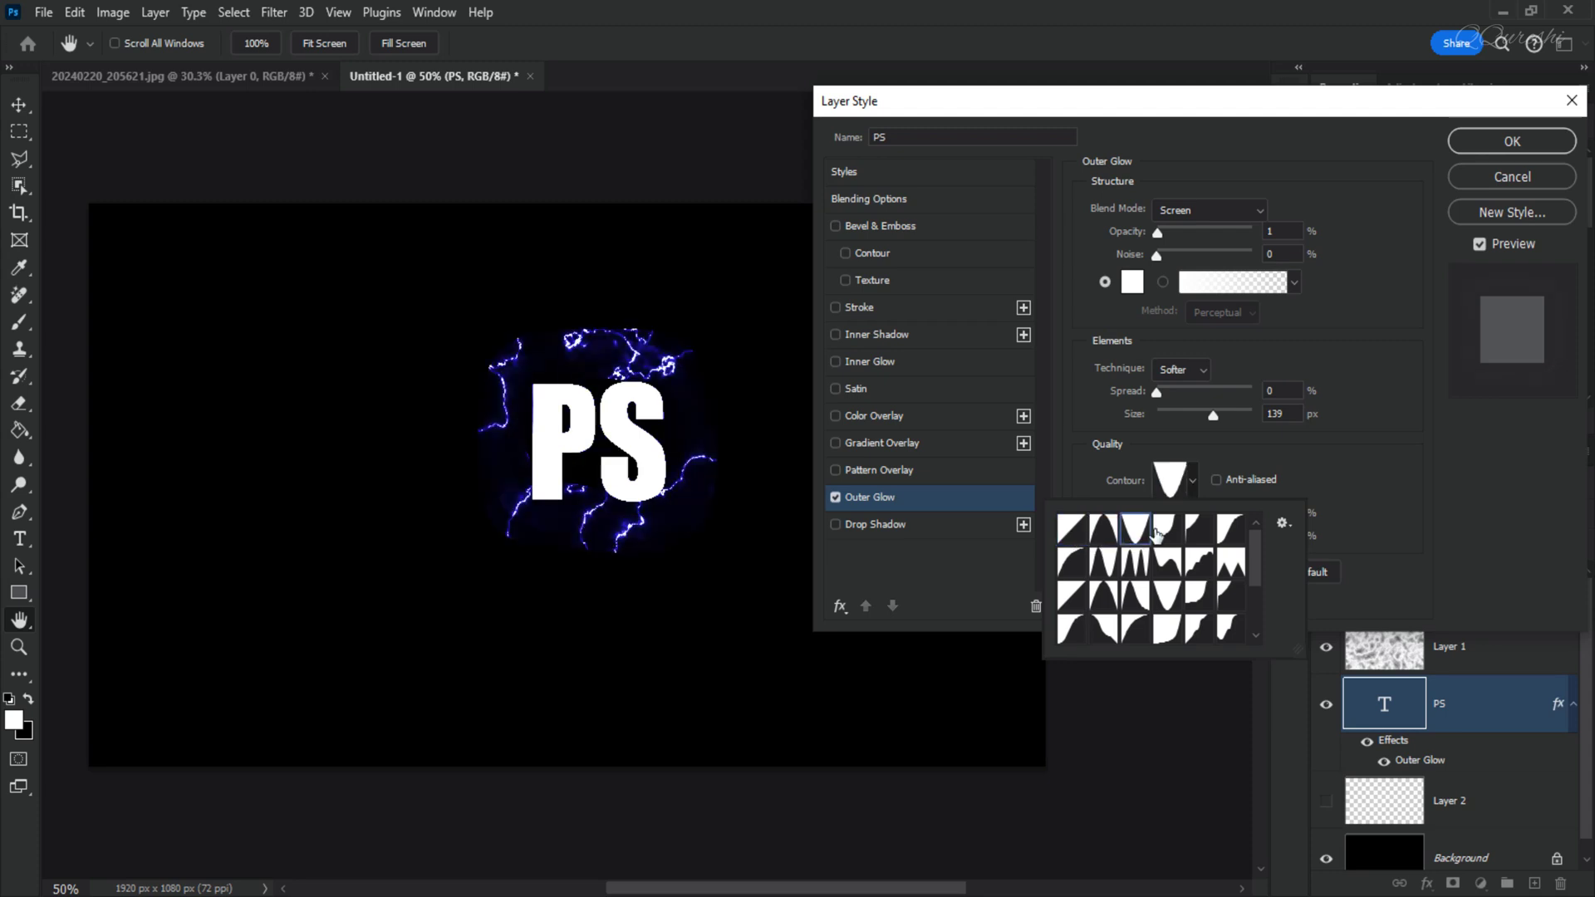
click(1168, 531)
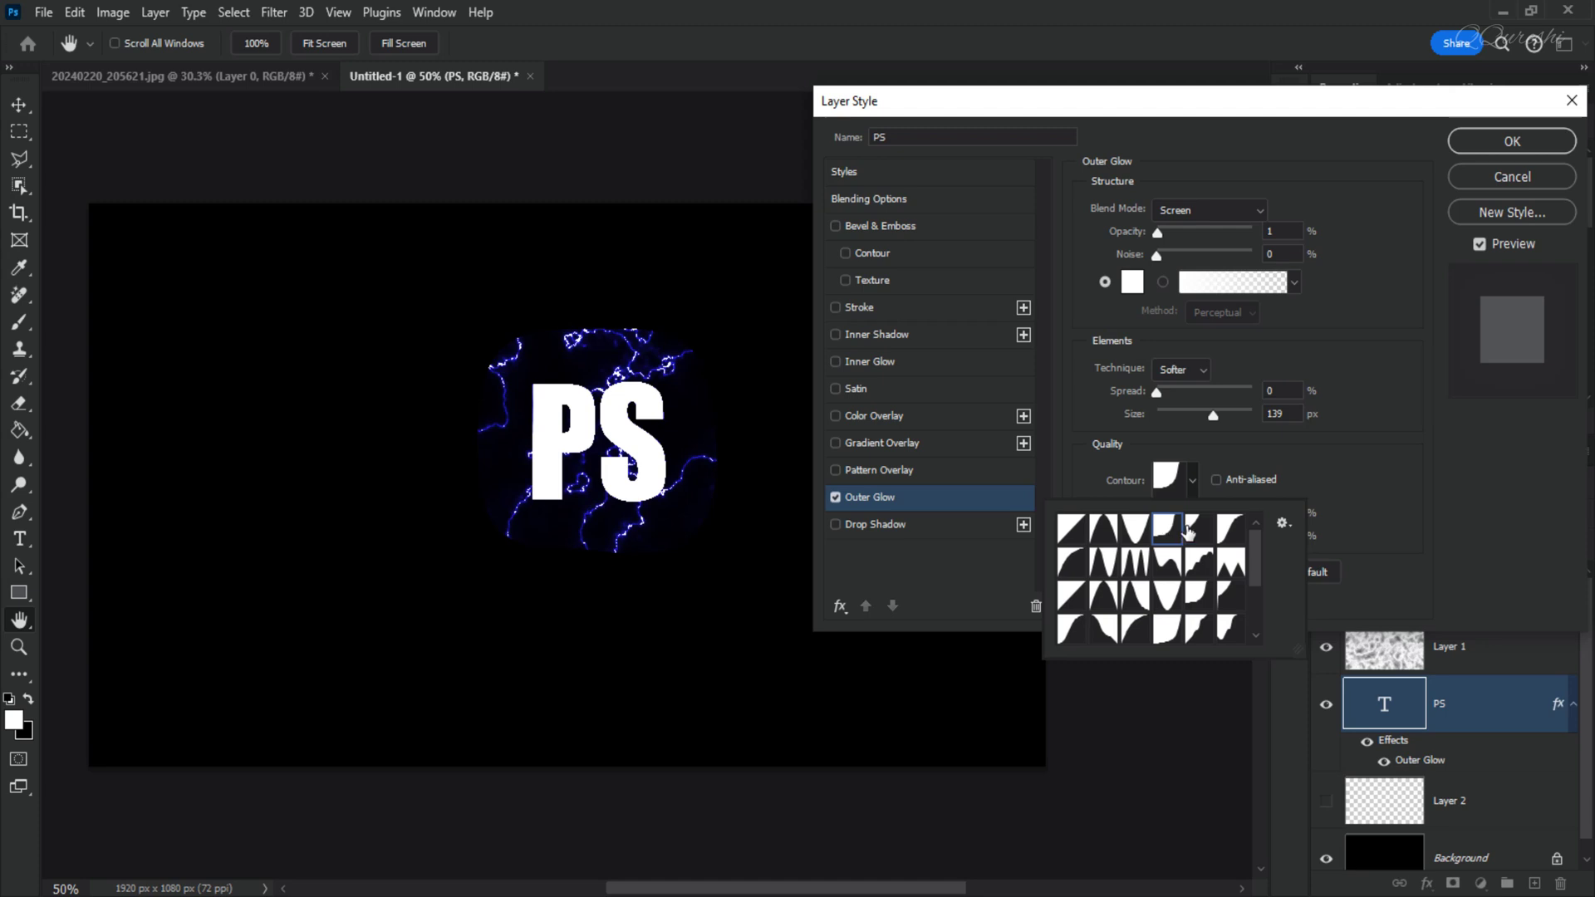
click(1196, 533)
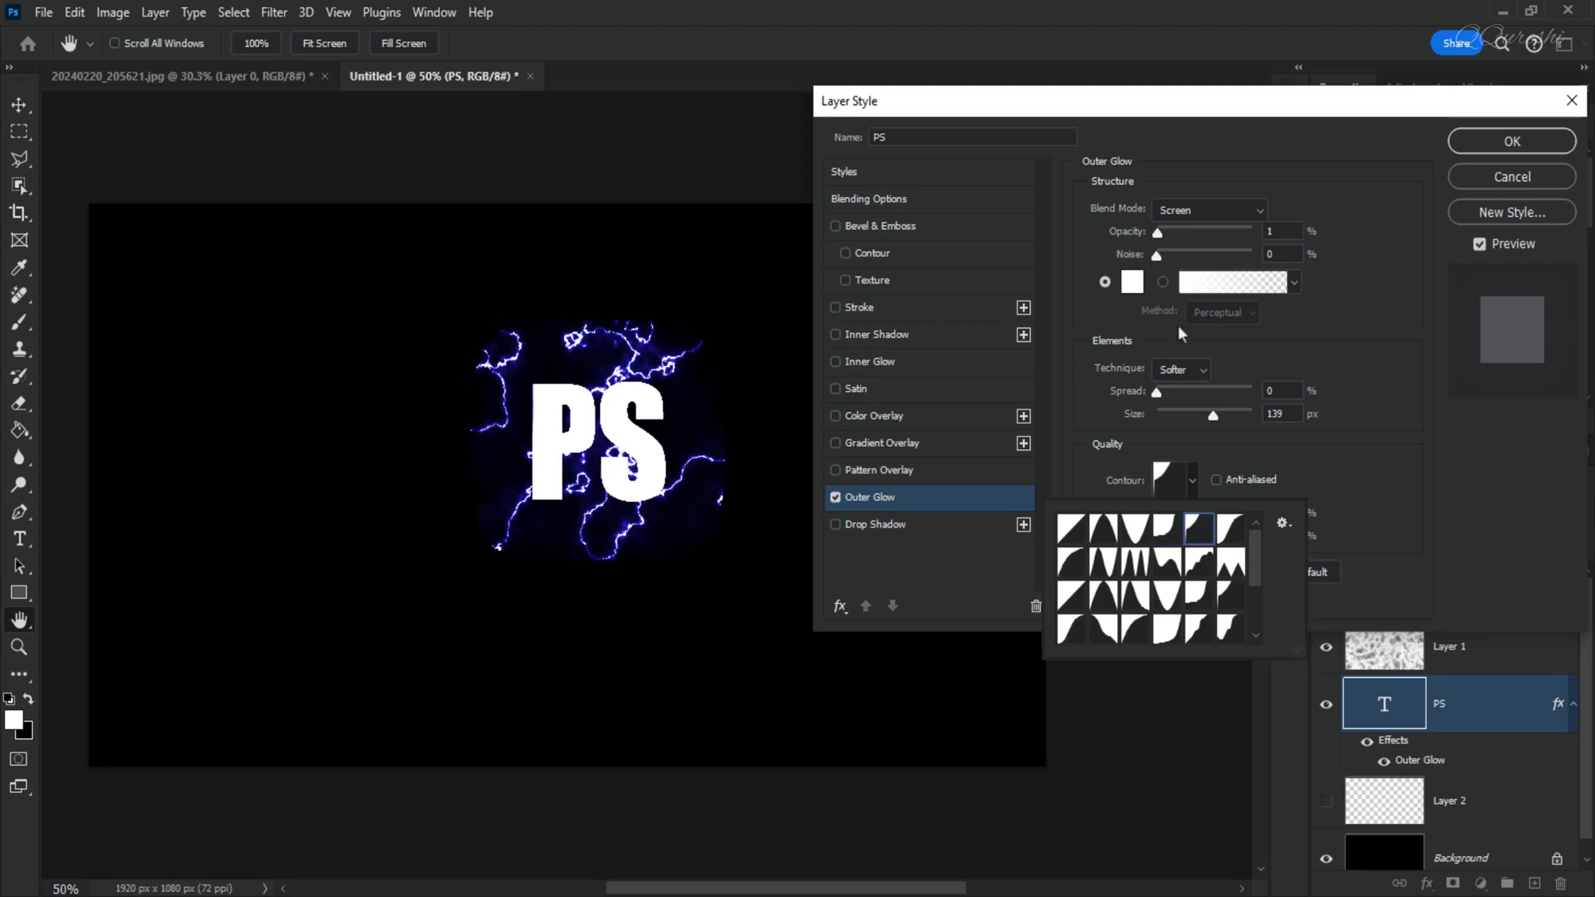
click(1176, 151)
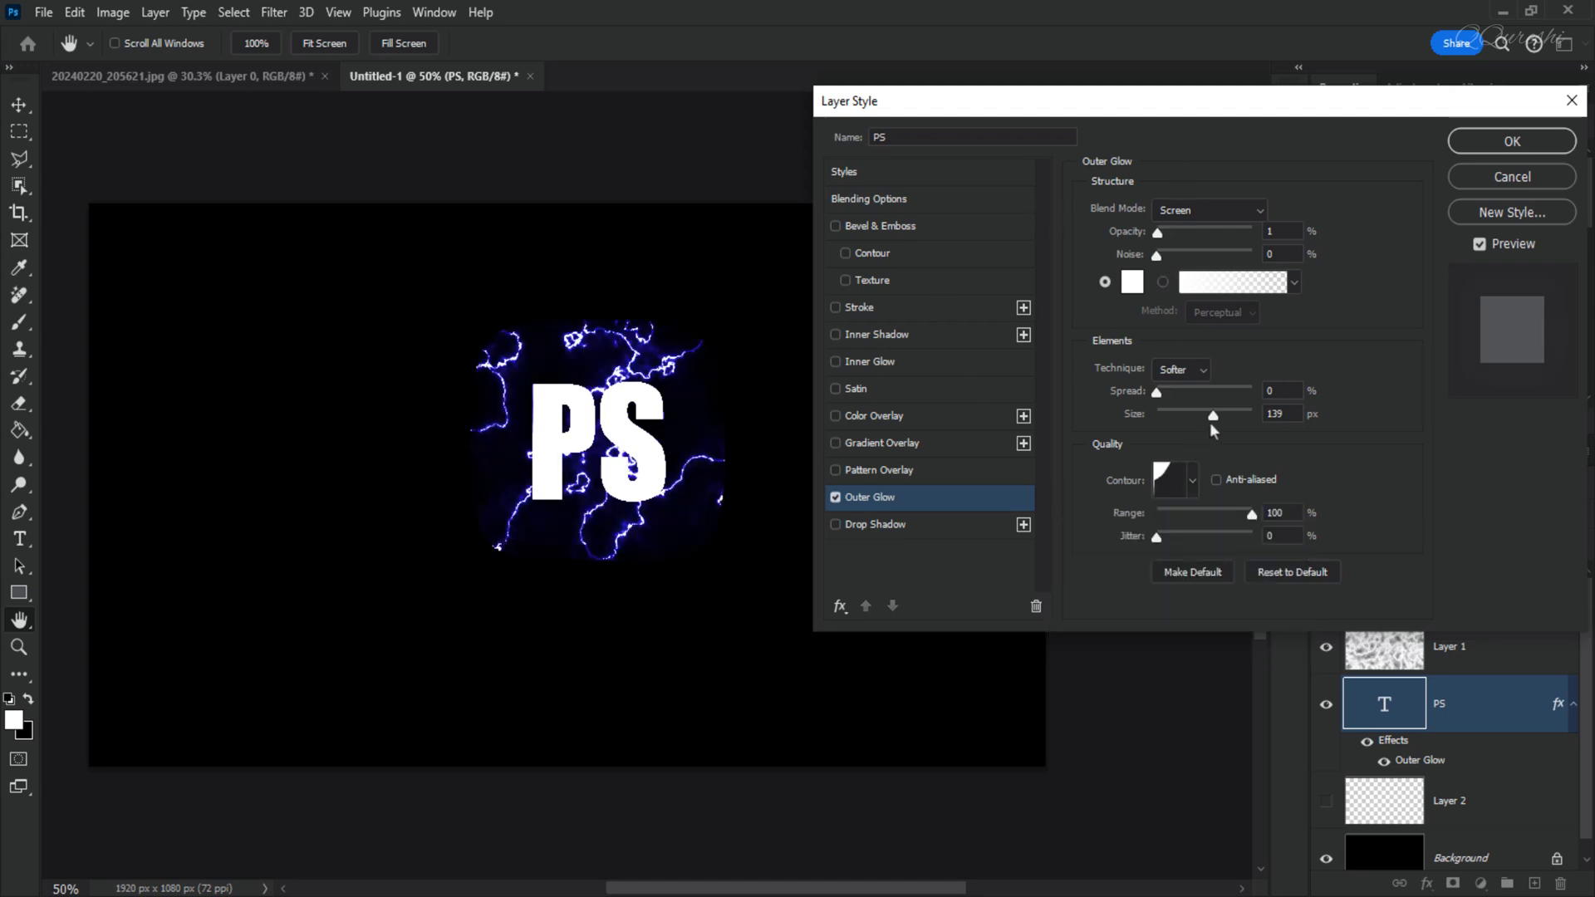
drag(1207, 420, 1201, 420)
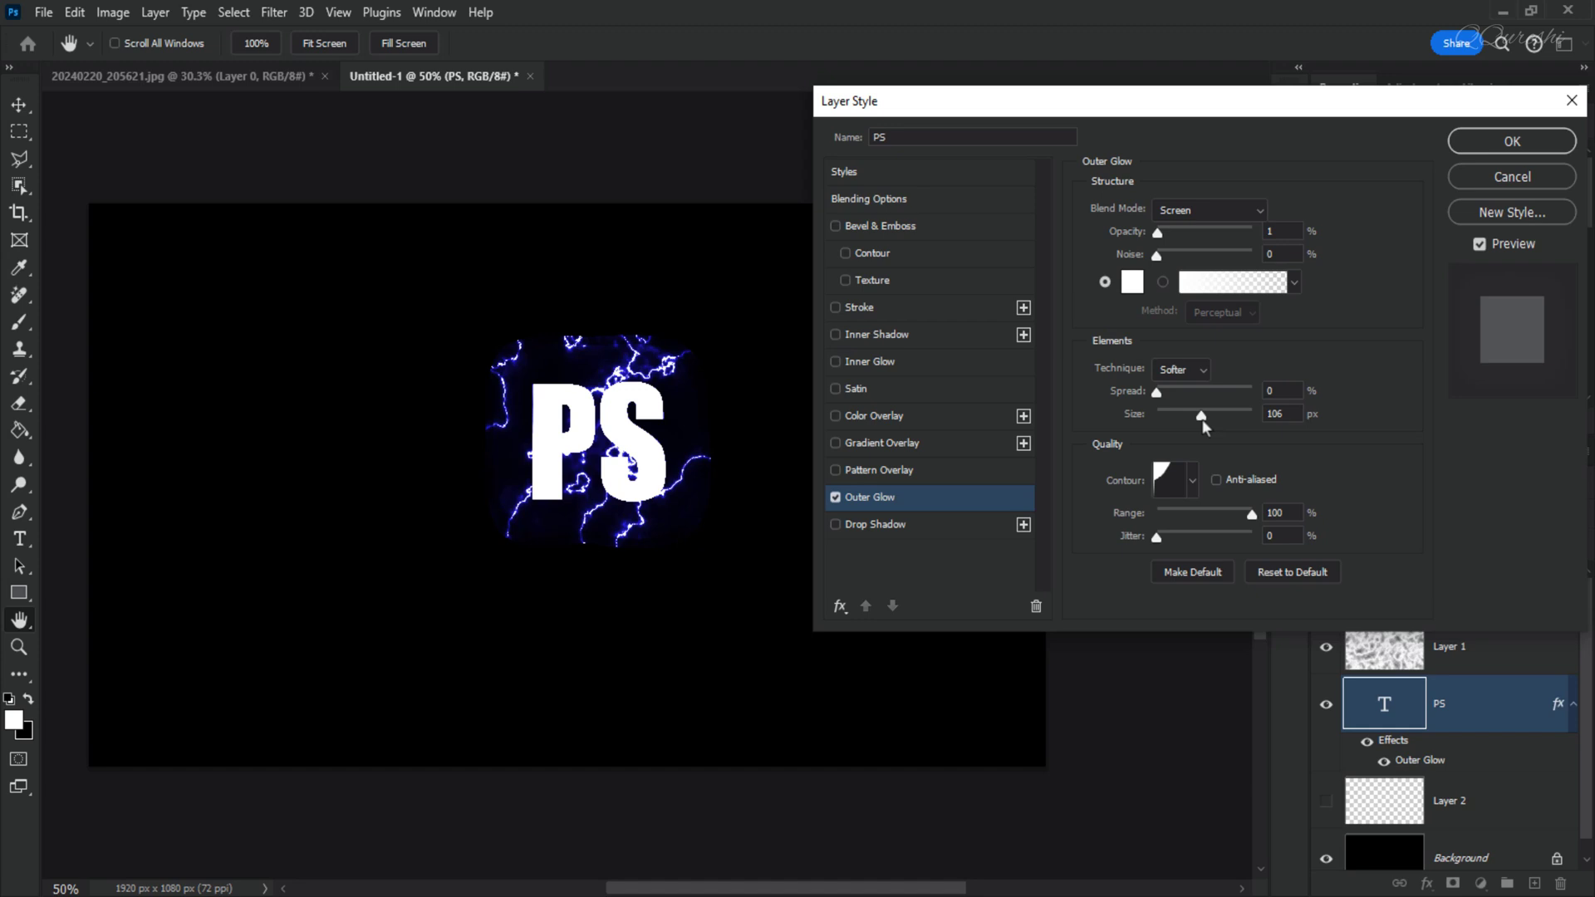
click(1512, 141)
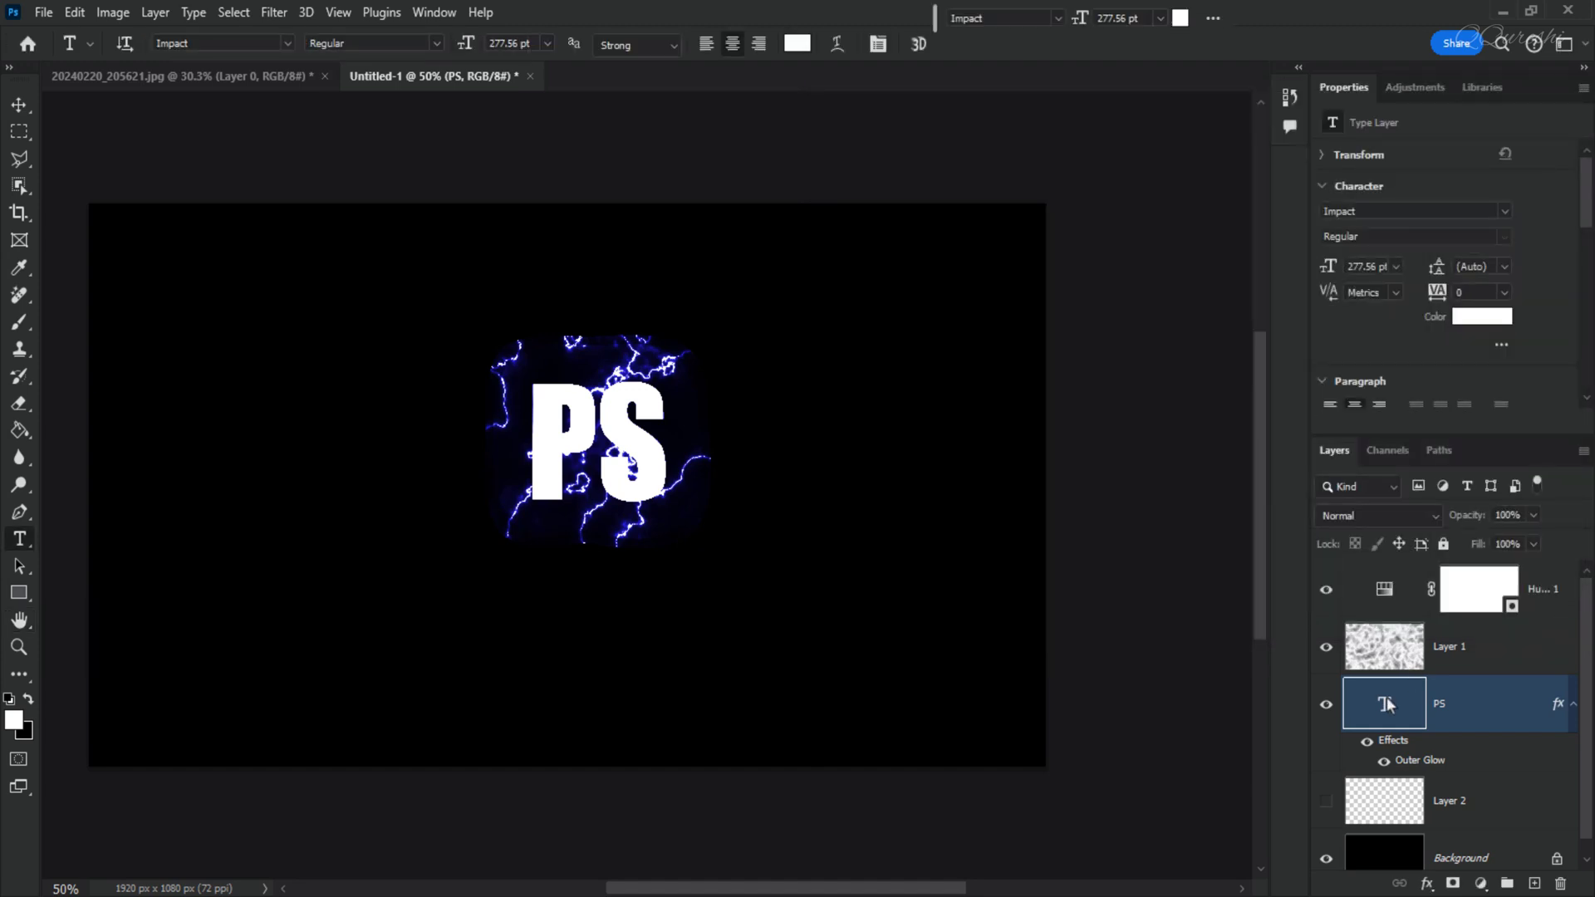
Step: Replace the PS text with "PHOTOSHOP" and commit the edit
double_click(1387, 704)
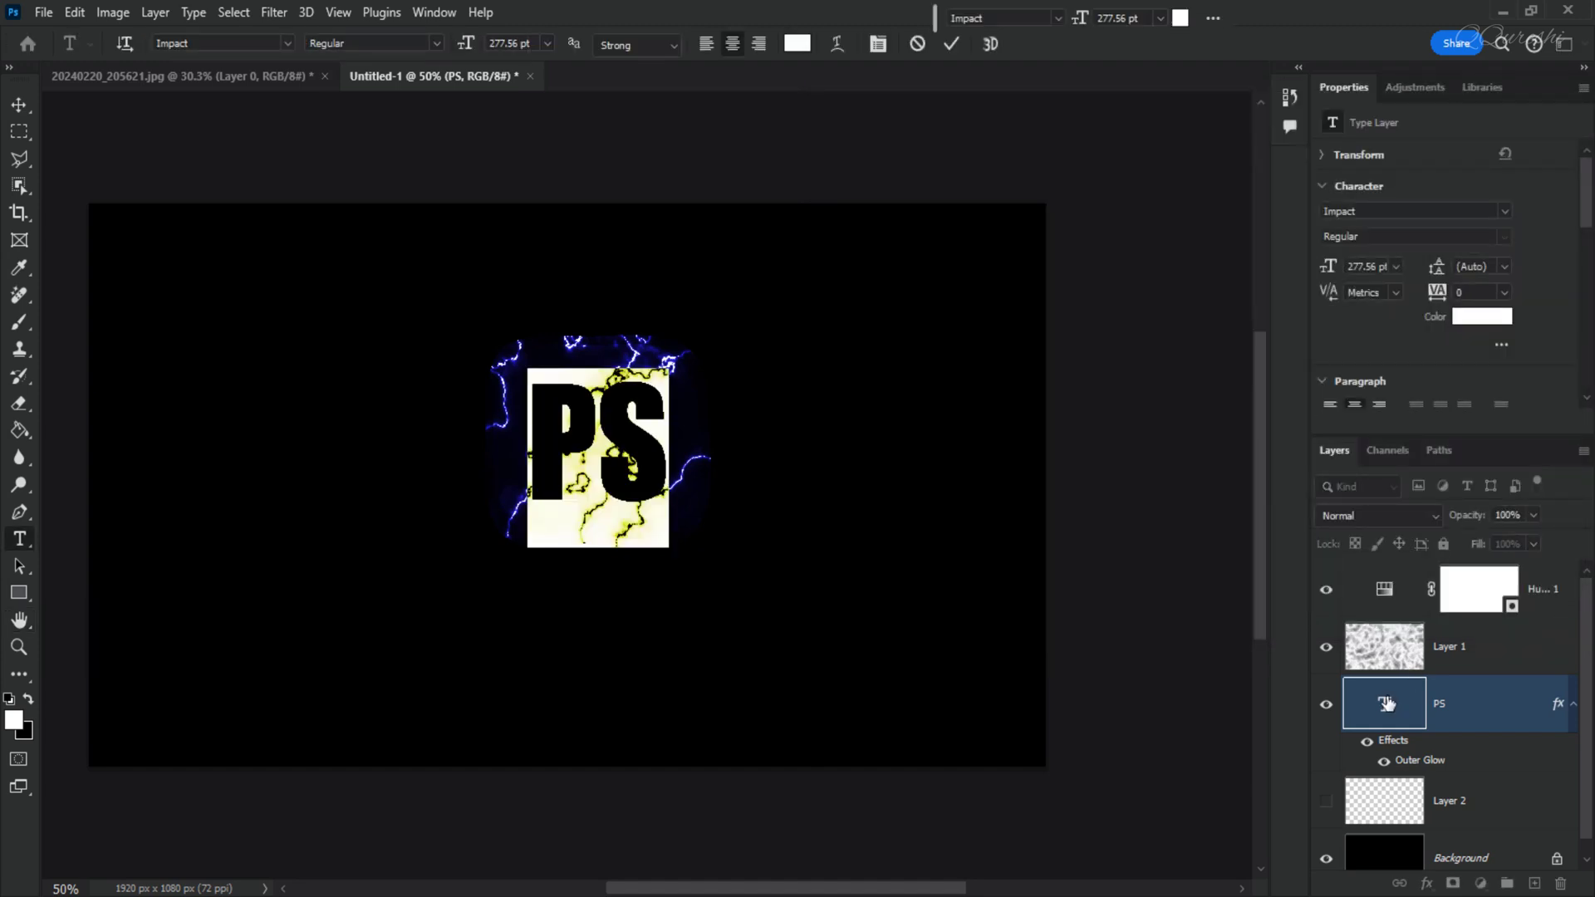
text(PHOR)
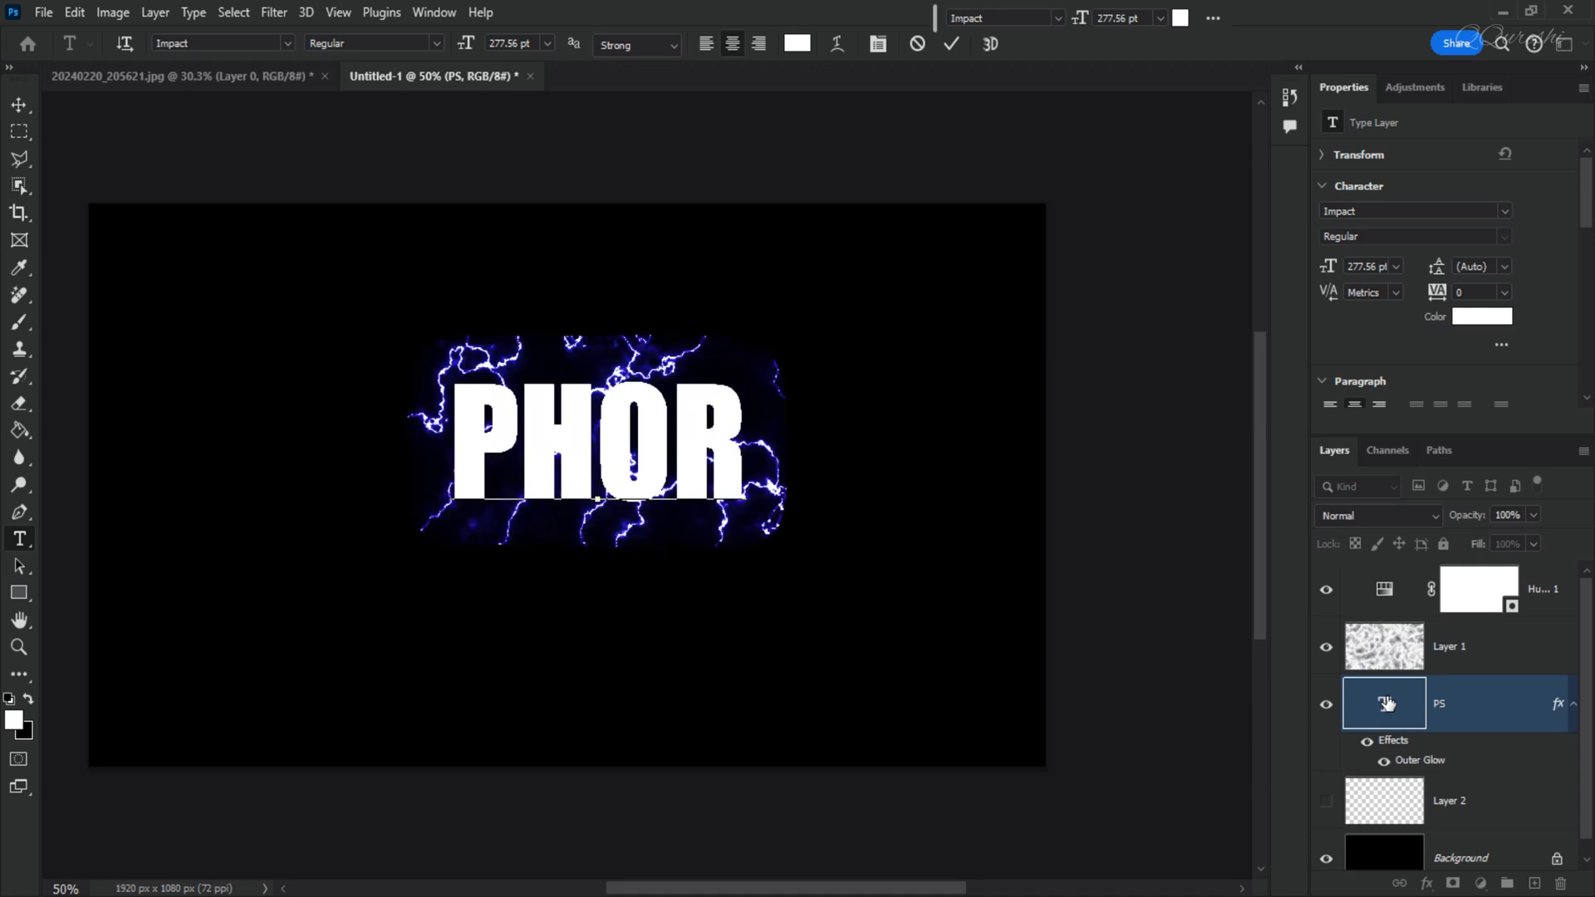
key(BackSpace)
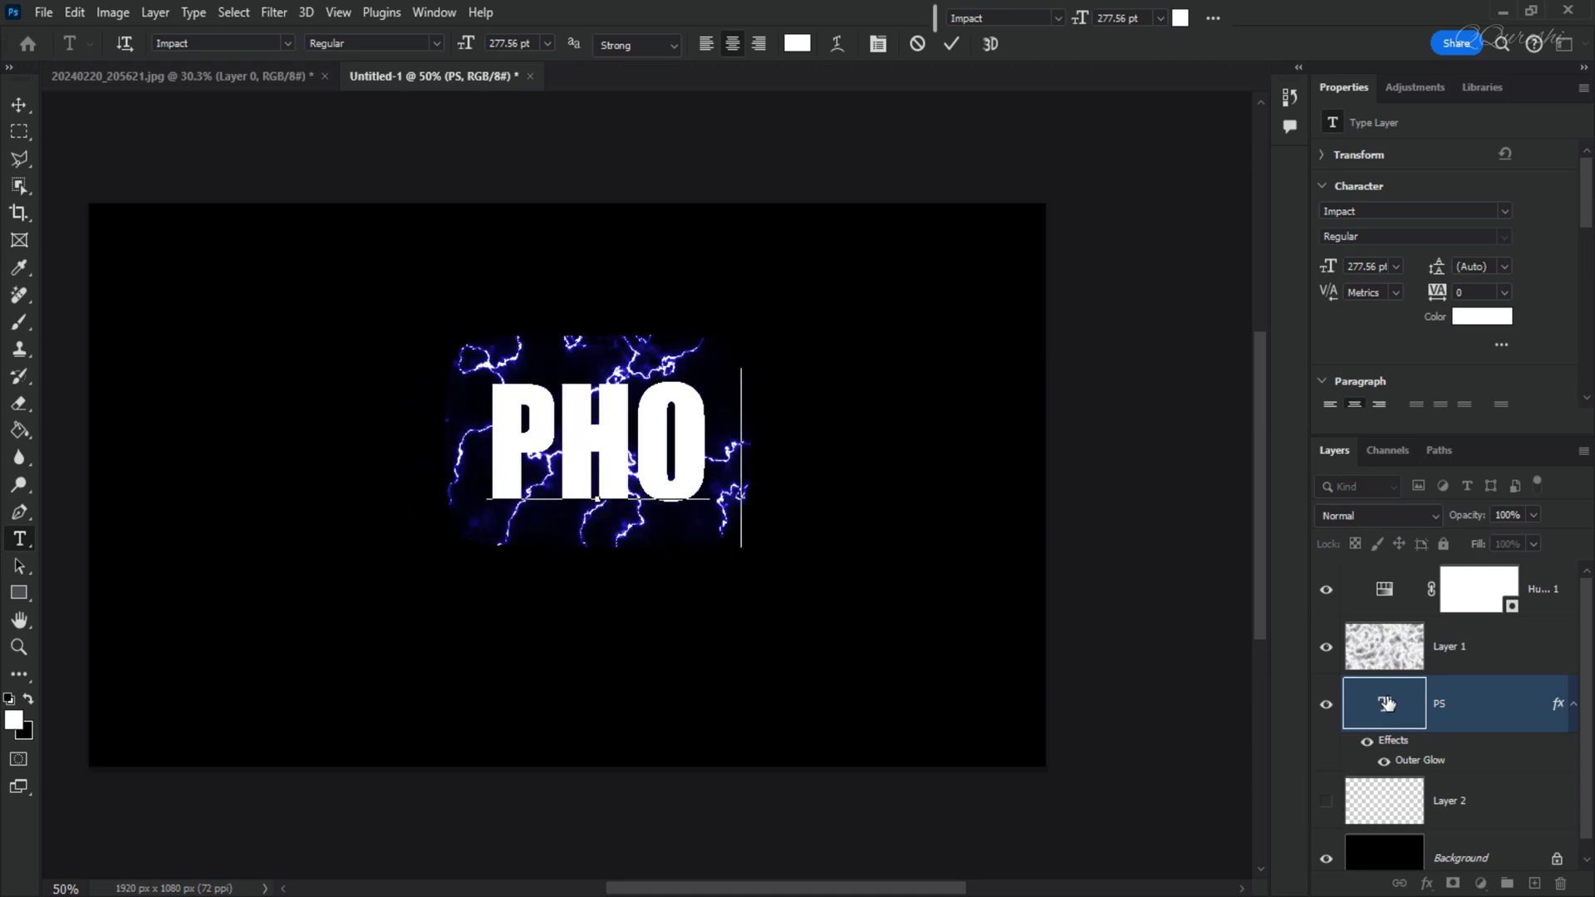
text(TOSHOP)
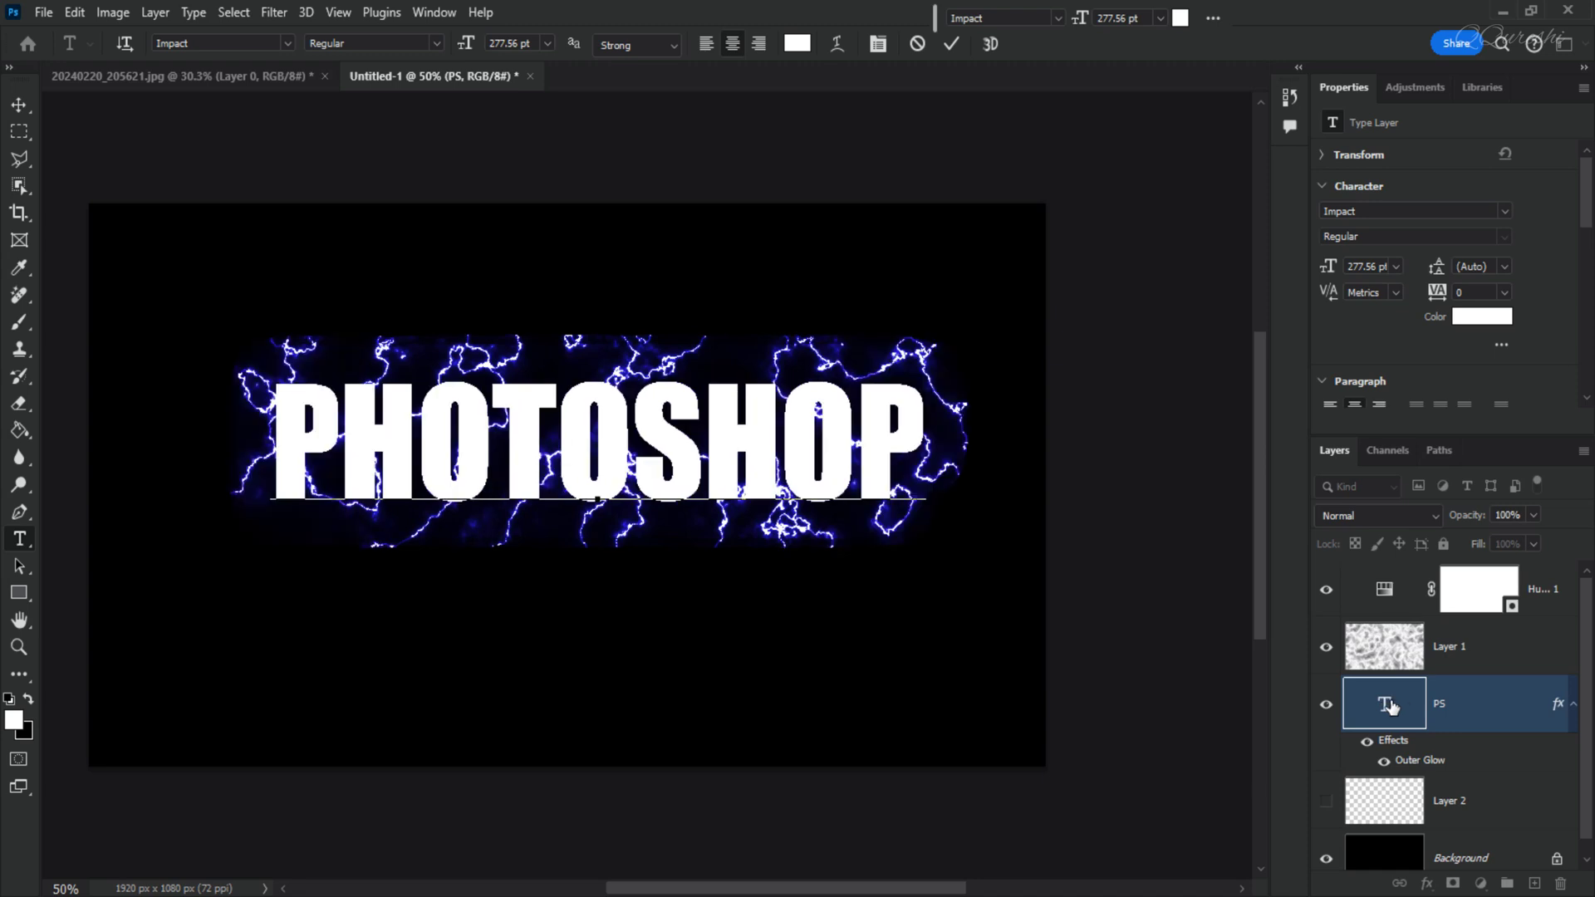
click(1438, 714)
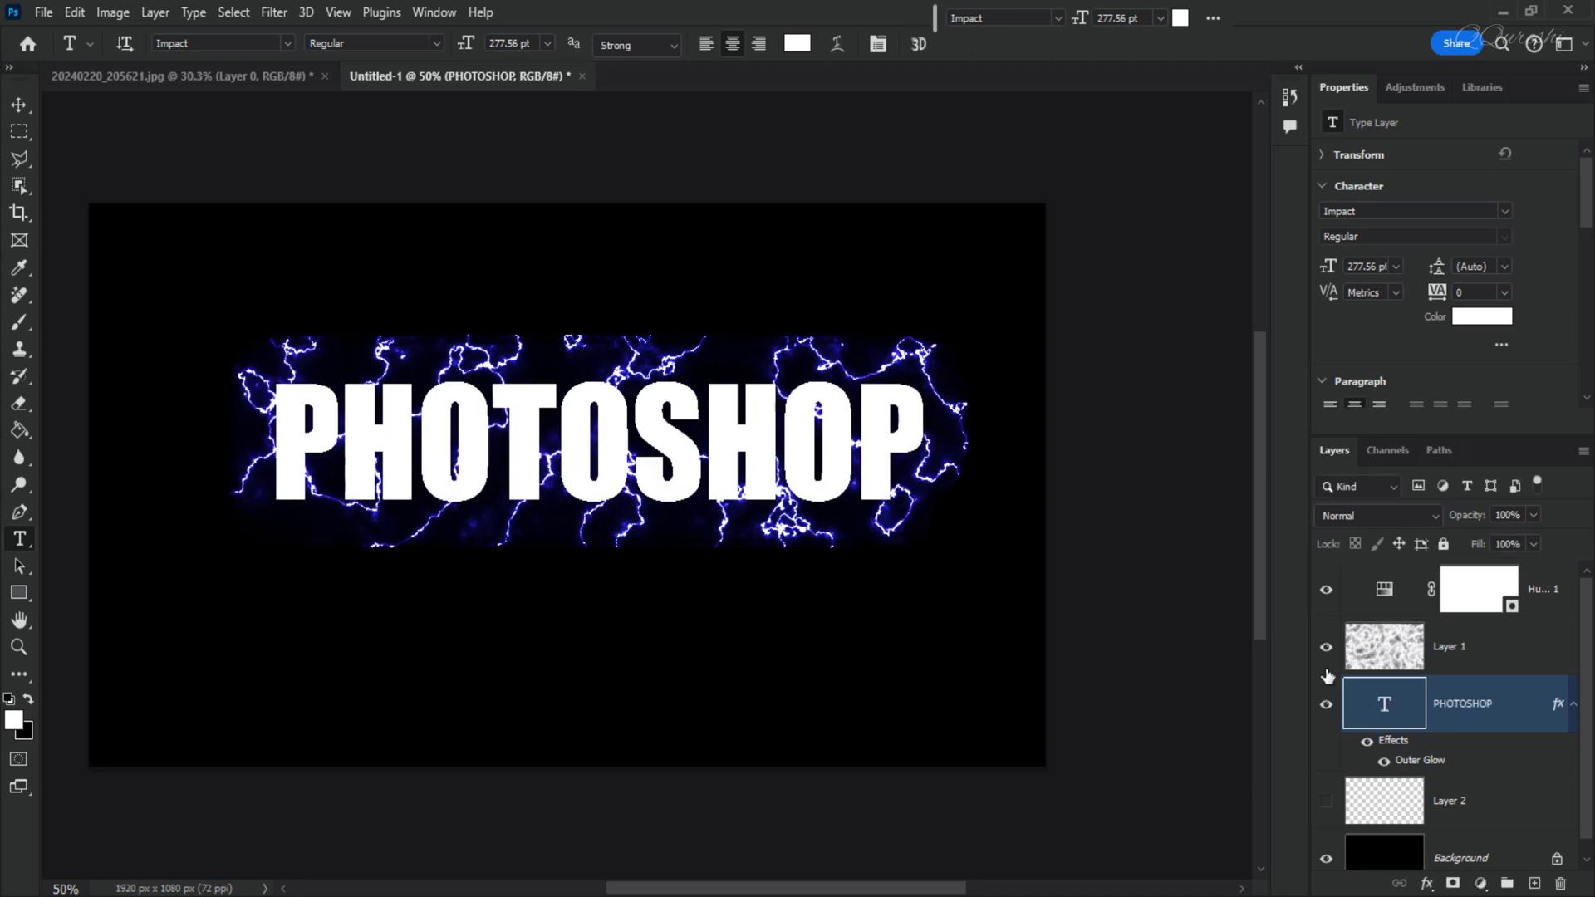
Step: Select the PHOTOSHOP text layer and move it across the lightning texture to near the centre of the canvas
key(alt+bracketright)
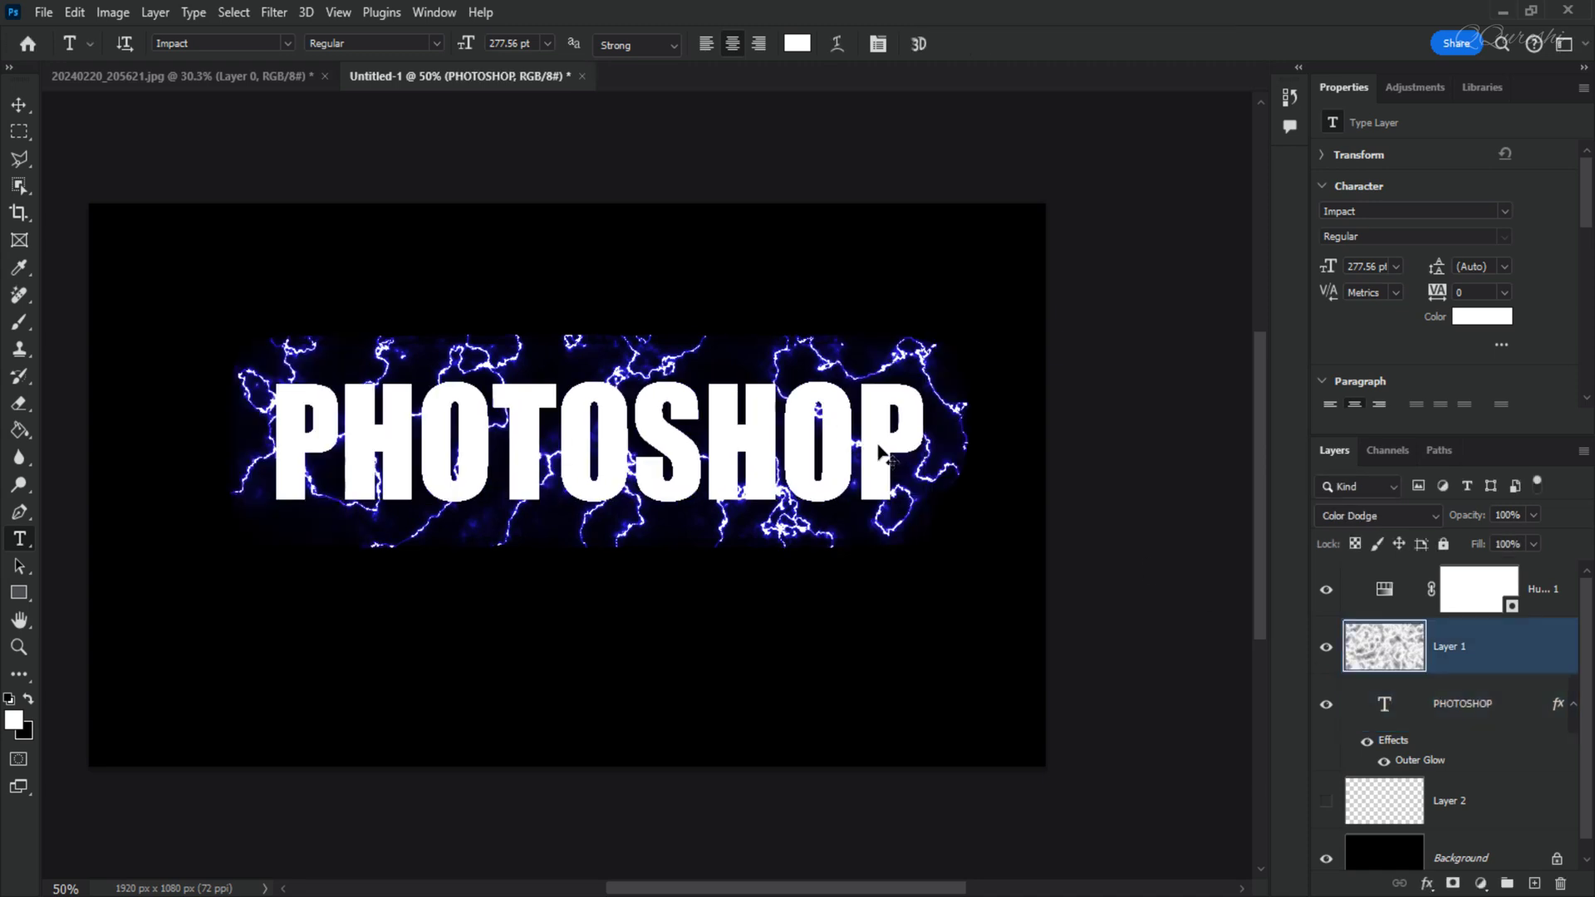
click(1505, 714)
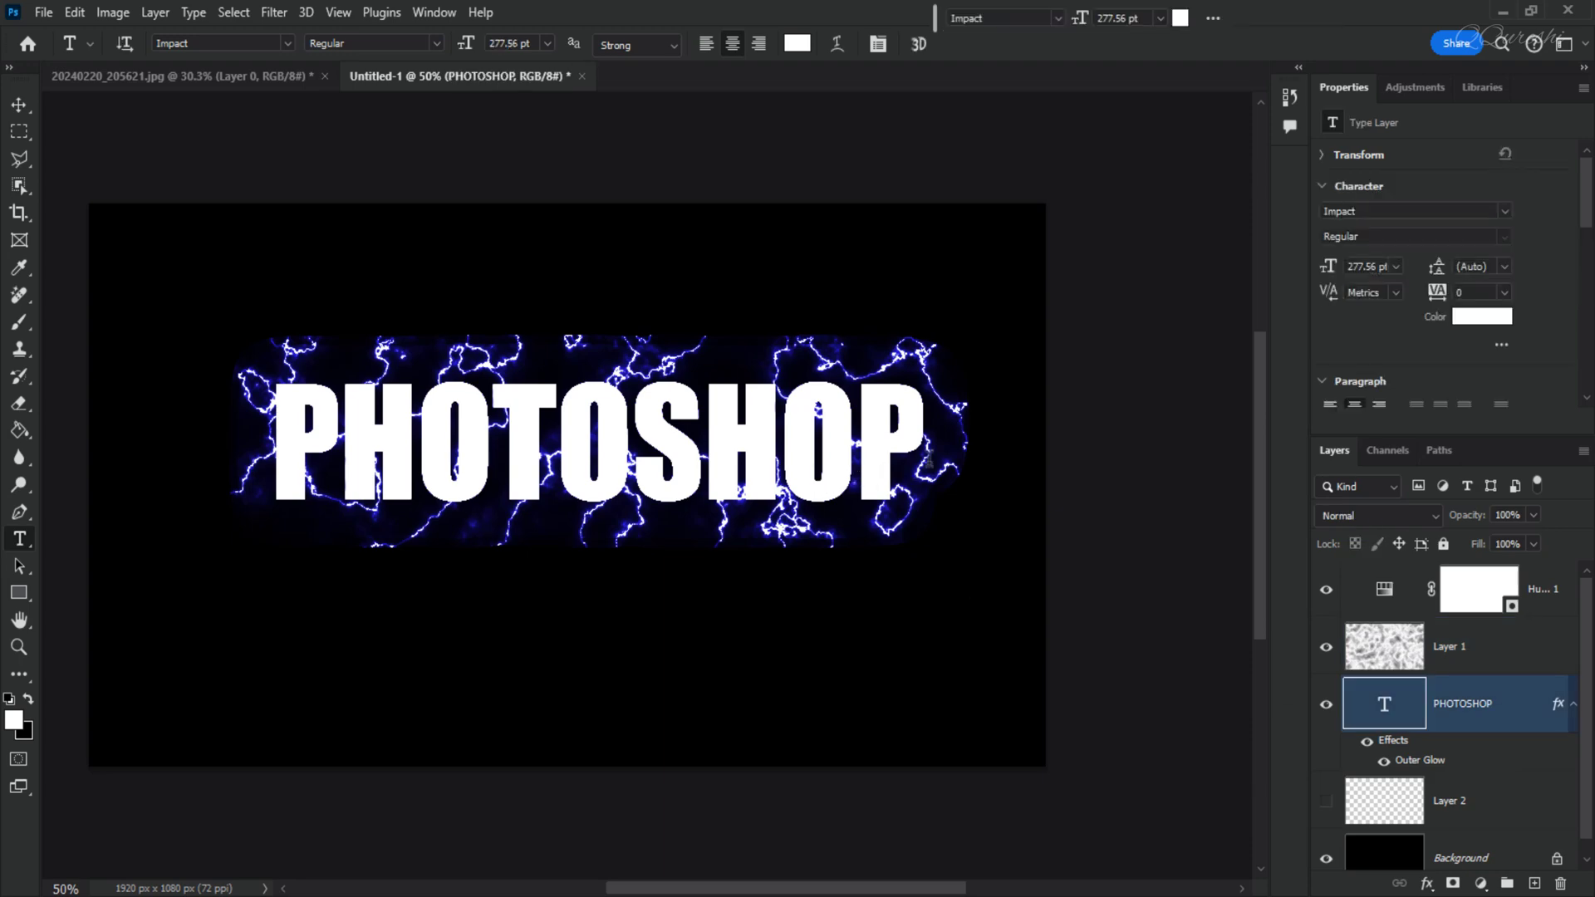
key(v)
drag(955, 461, 890, 505)
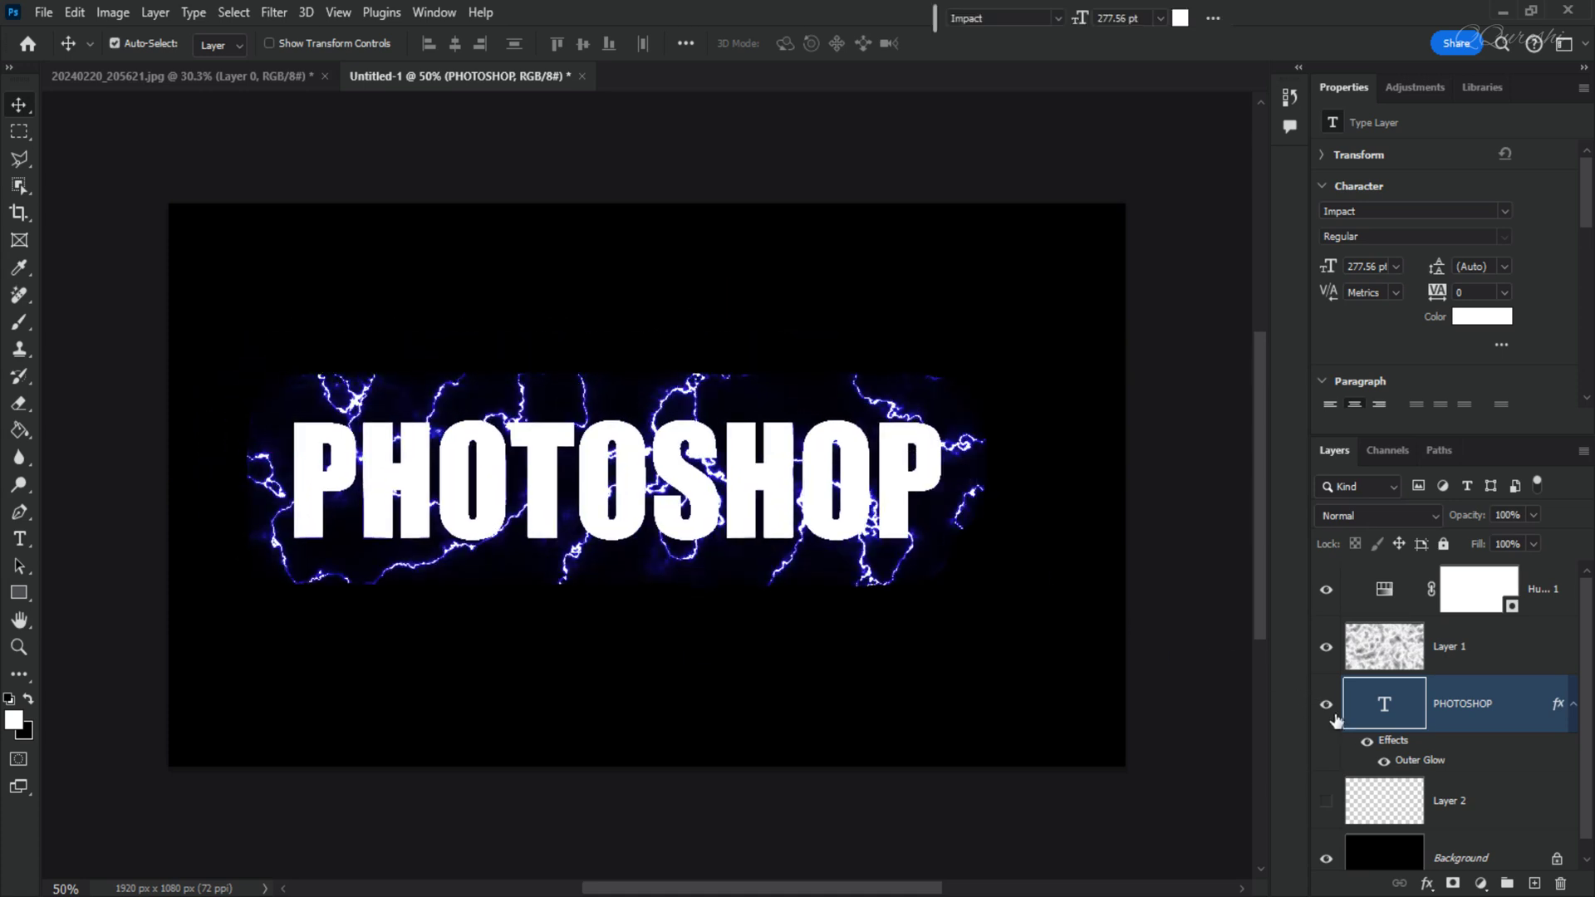
Step: Hide the PHOTOSHOP text layer and copy the cut-out woman from 20240220_205621.jpg onto the Untitled-1 canvas, beneath Layer 1
click(1327, 705)
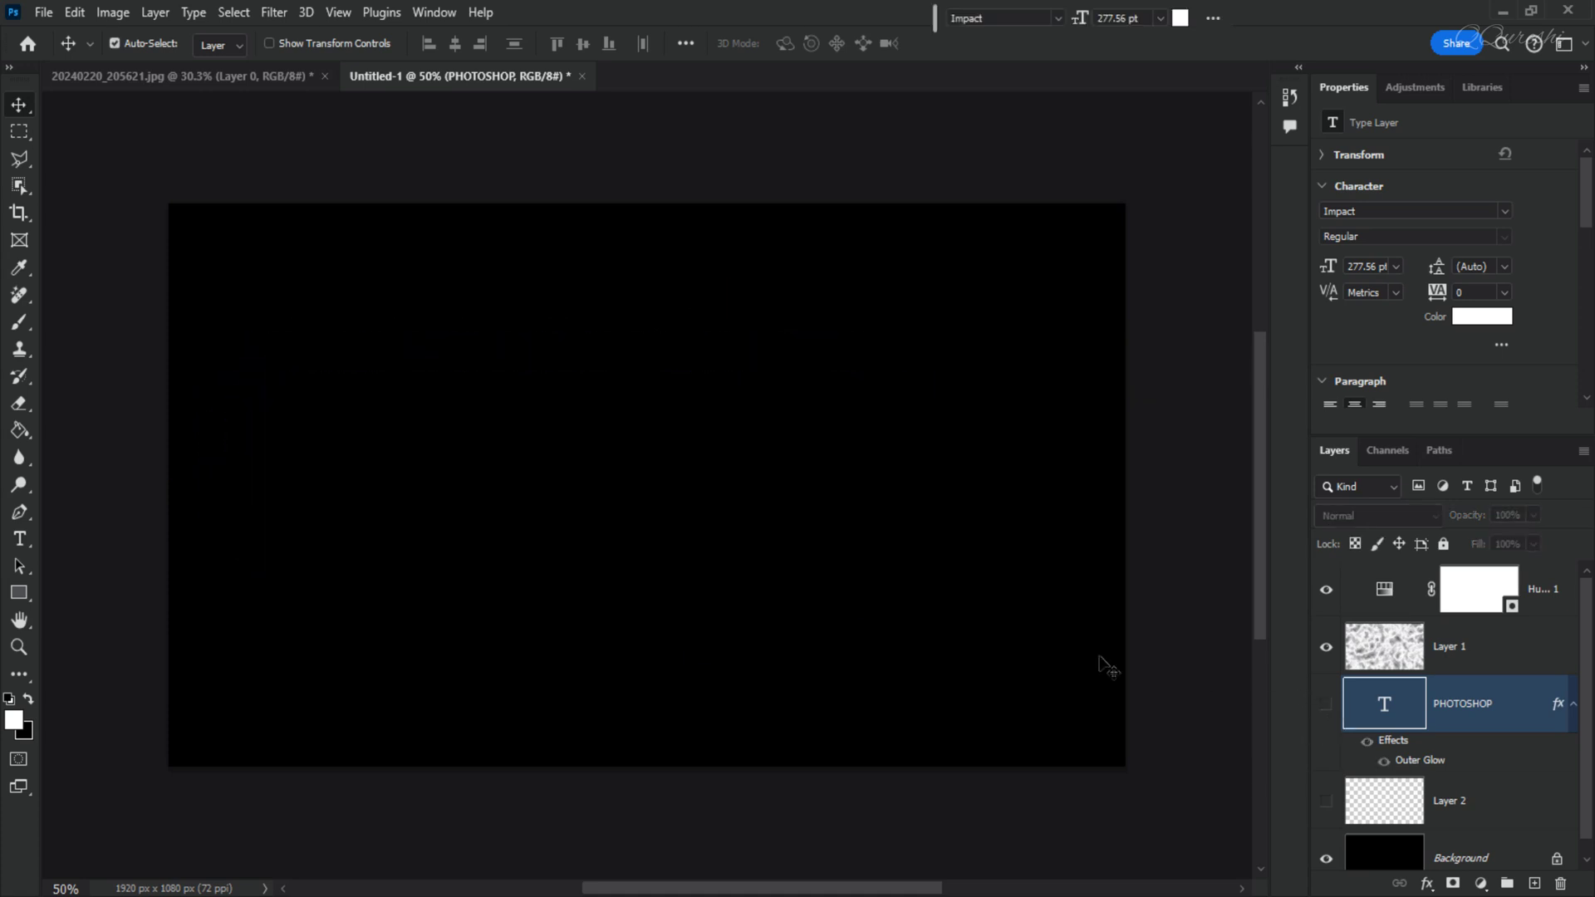
click(271, 78)
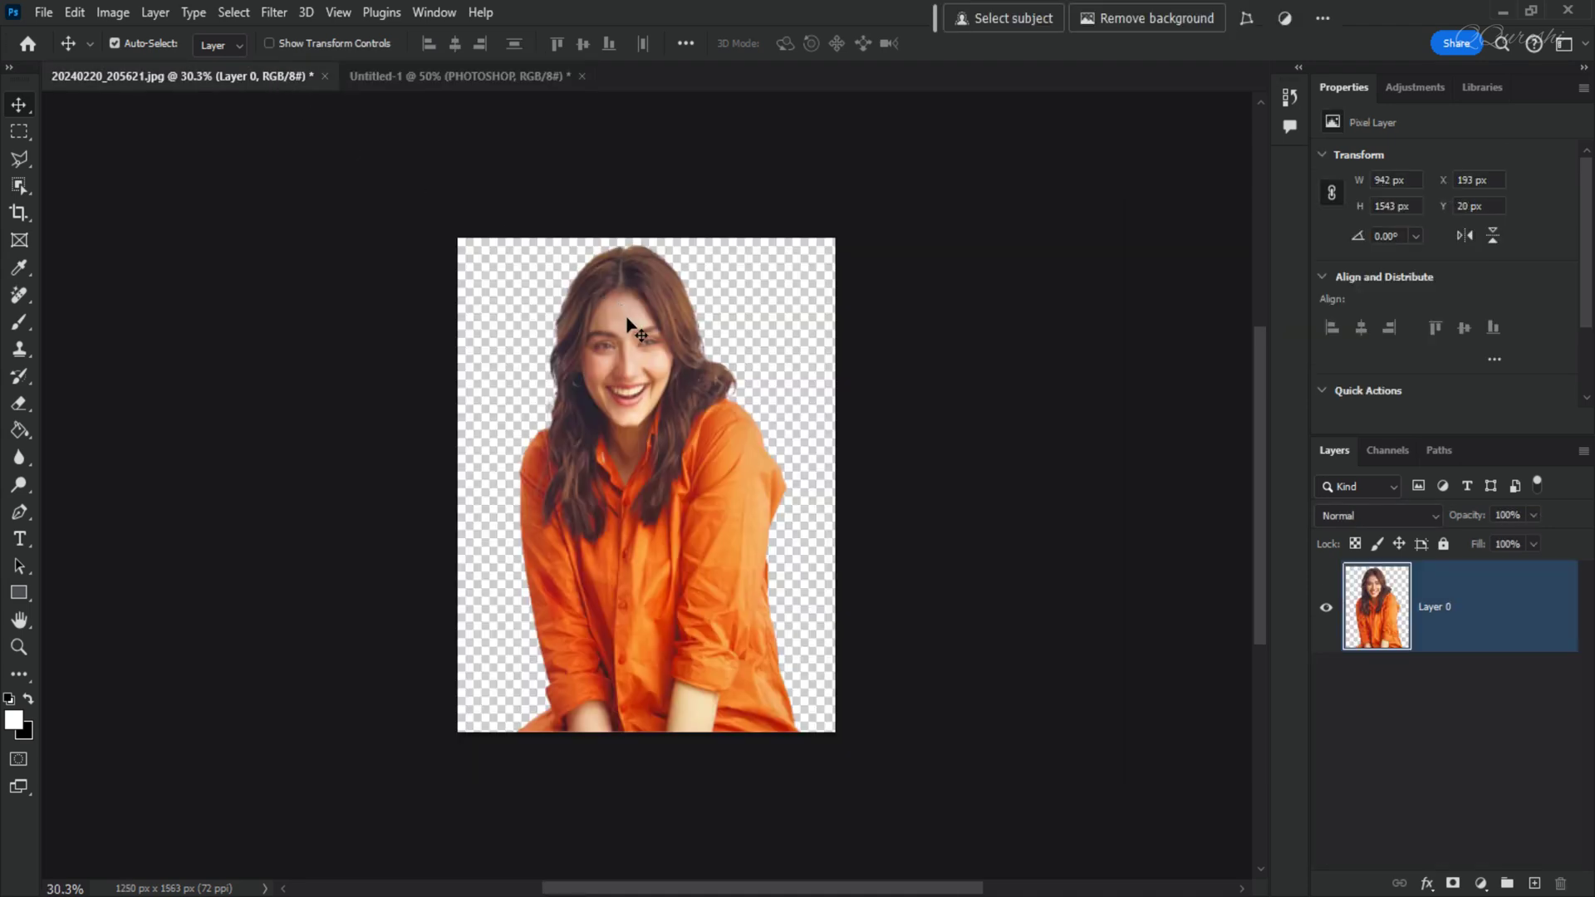
drag(628, 322, 453, 222)
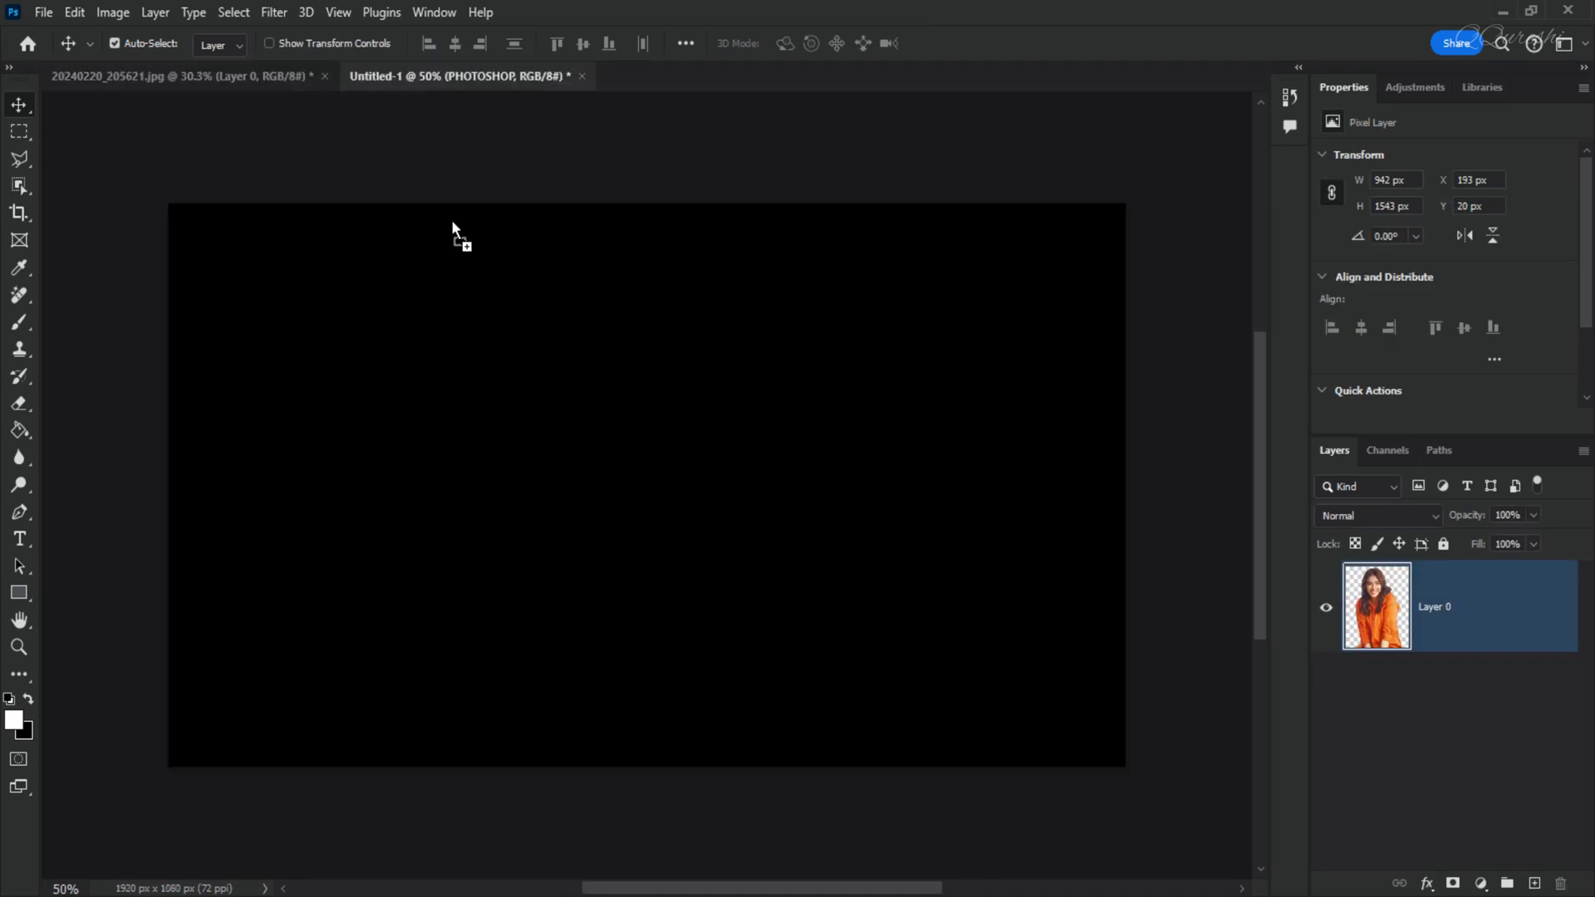
drag(641, 555, 638, 558)
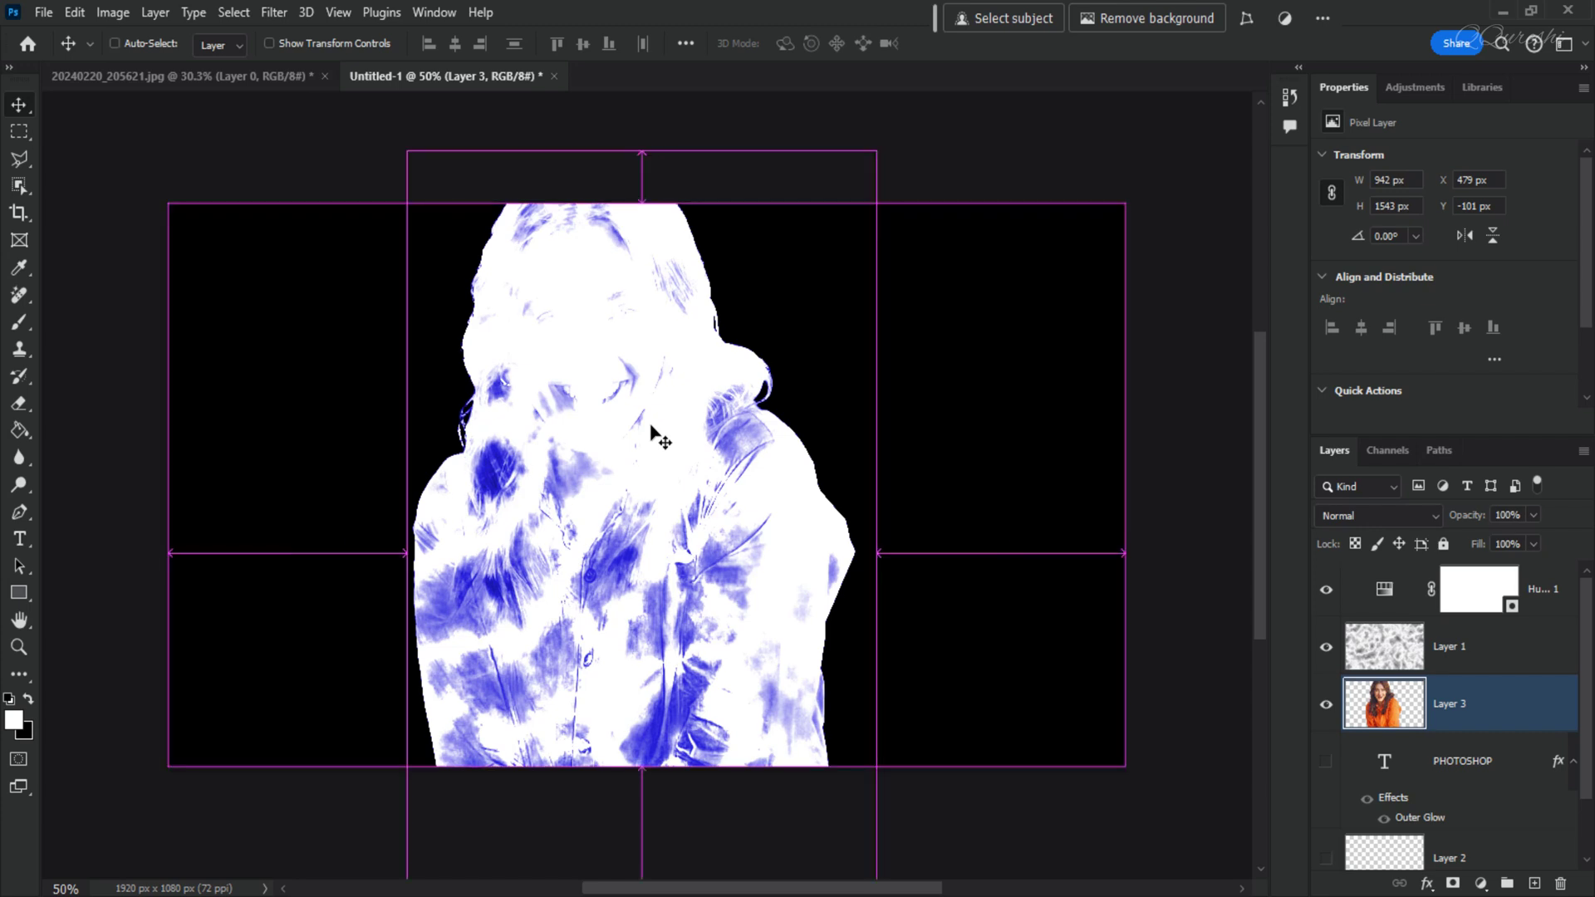
Step: Scale the cut-out woman on Layer 3 to about 71.76%, position her near the canvas centre and apply the transform
key(ctrl+t)
drag(868, 548, 790, 603)
drag(404, 554, 455, 552)
drag(582, 599, 626, 556)
key(ctrl+j)
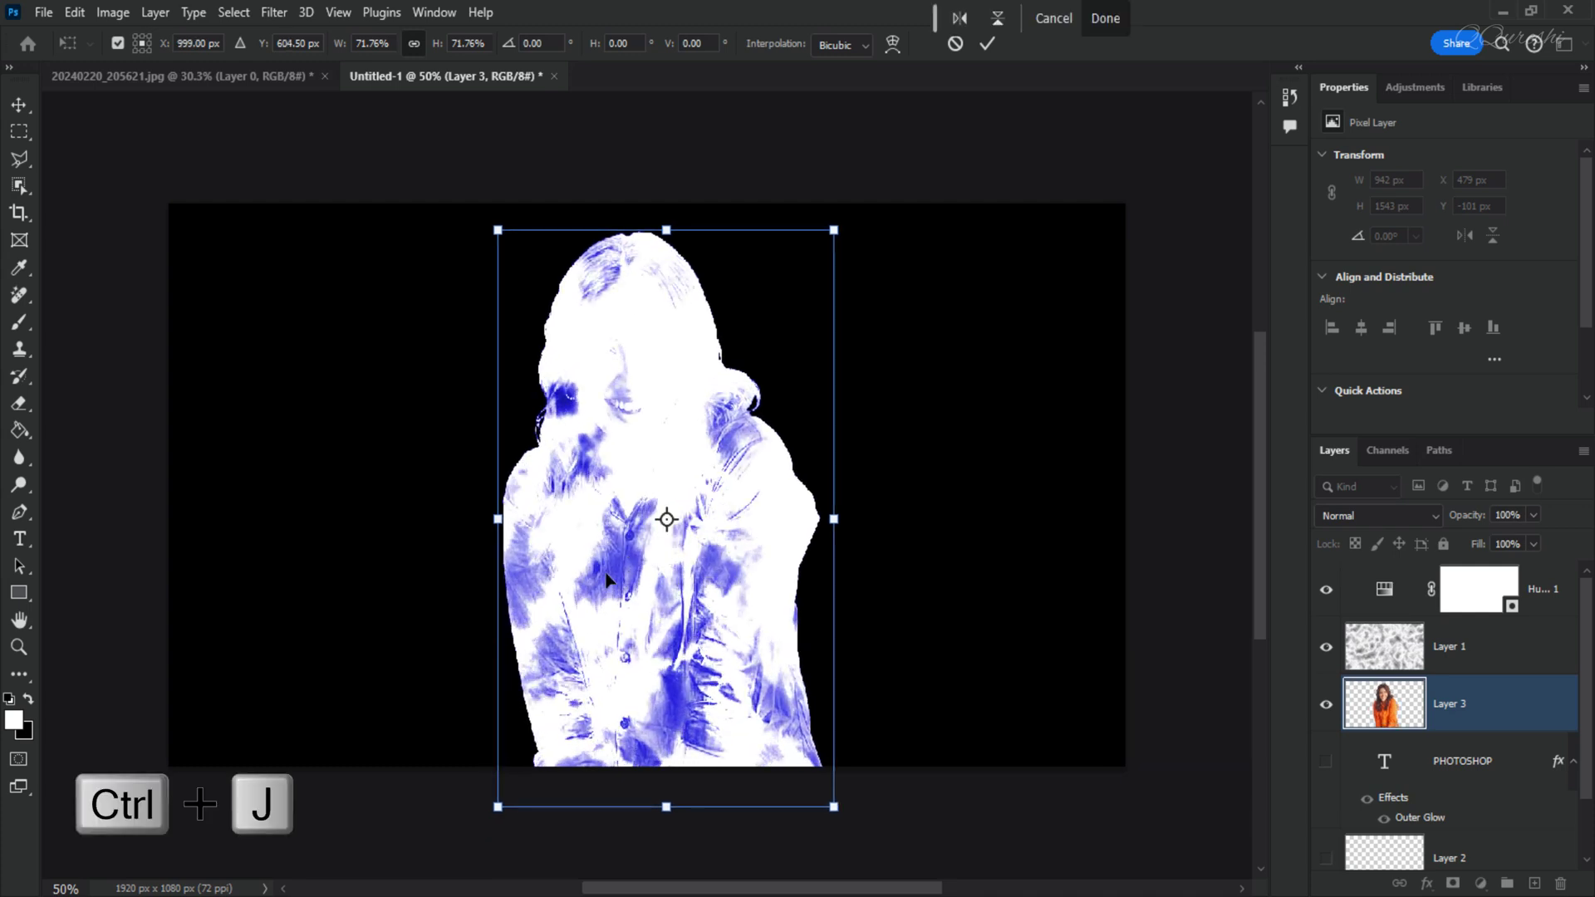
key(Return)
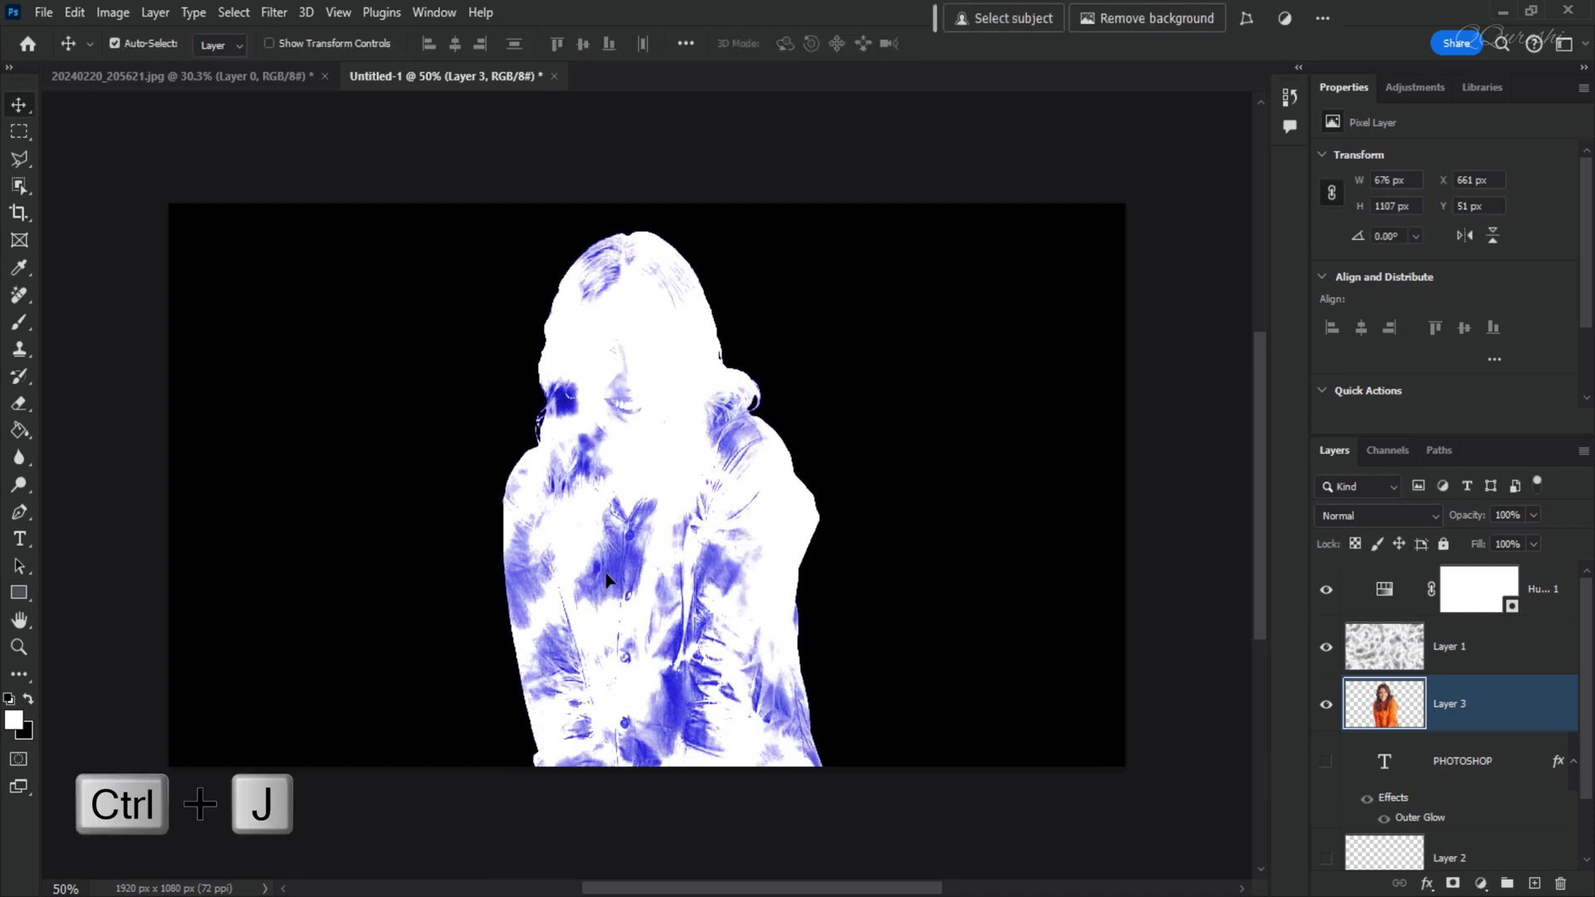
Step: Duplicate Layer 3 and raise the copy to the top of the layer stack, above the Hue/Saturation adjustment
key(ctrl+j)
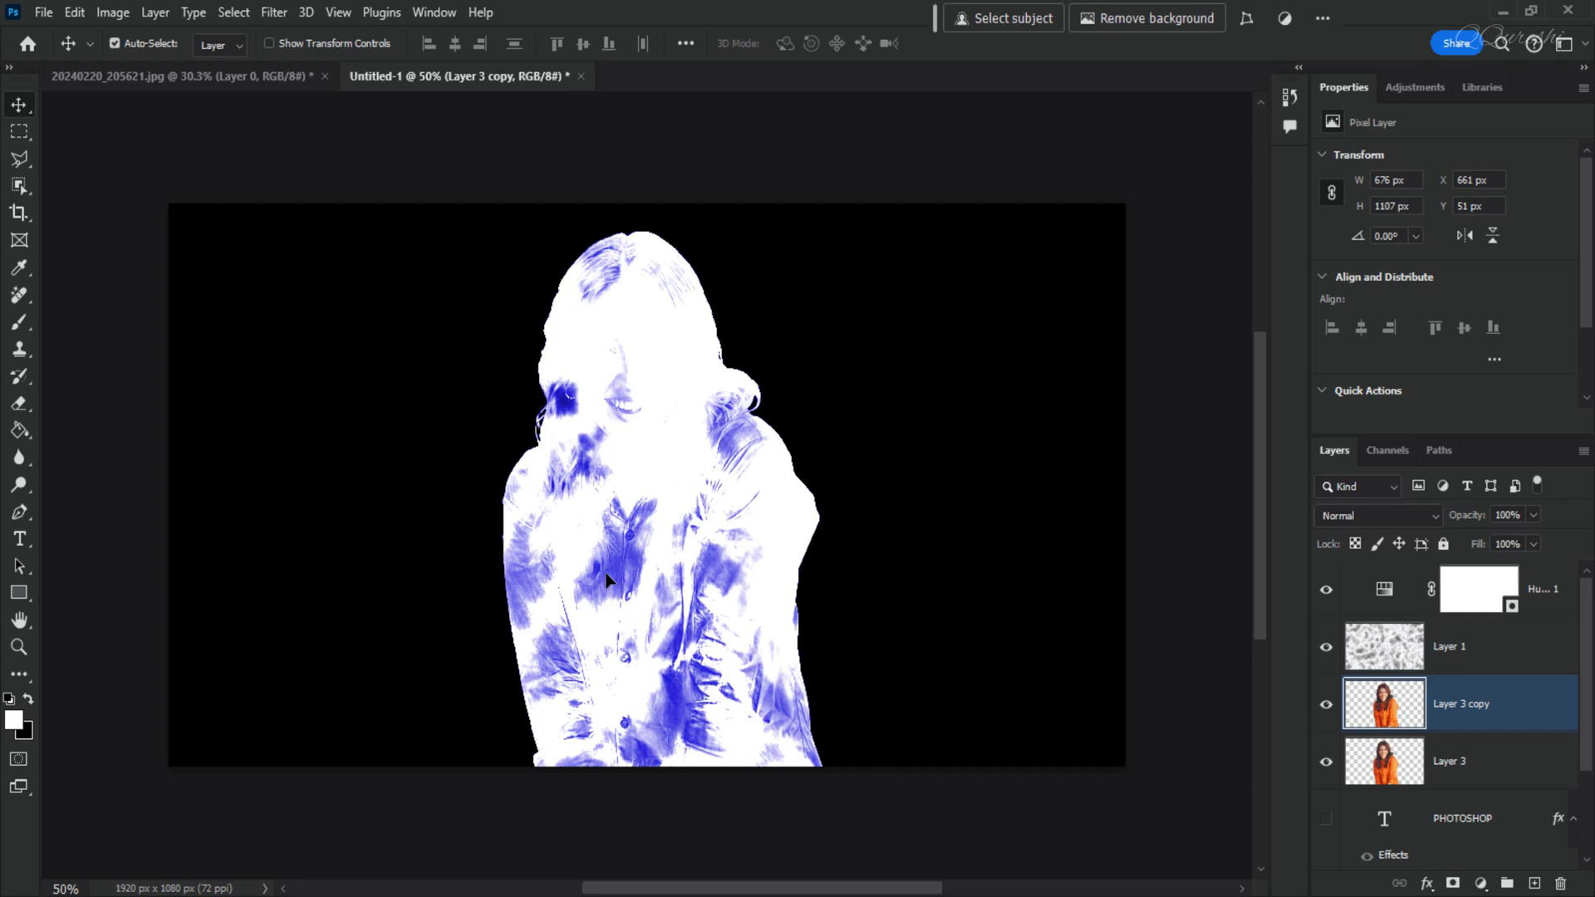
key(ctrl+bracketright)
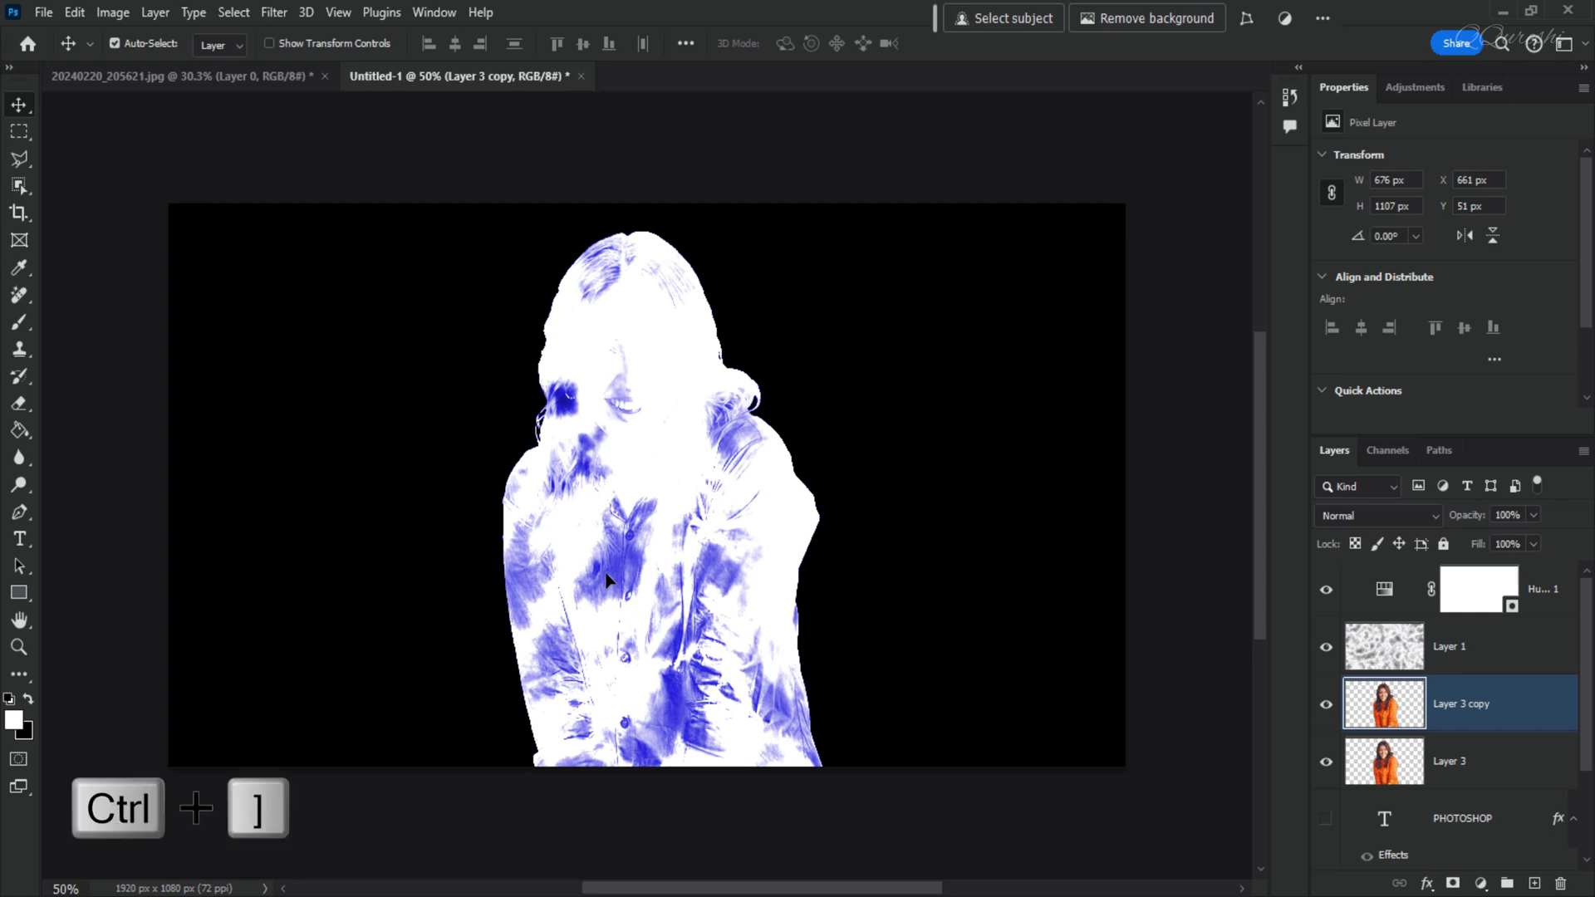
key(ctrl+bracketright)
key(ctrl+bracketright)
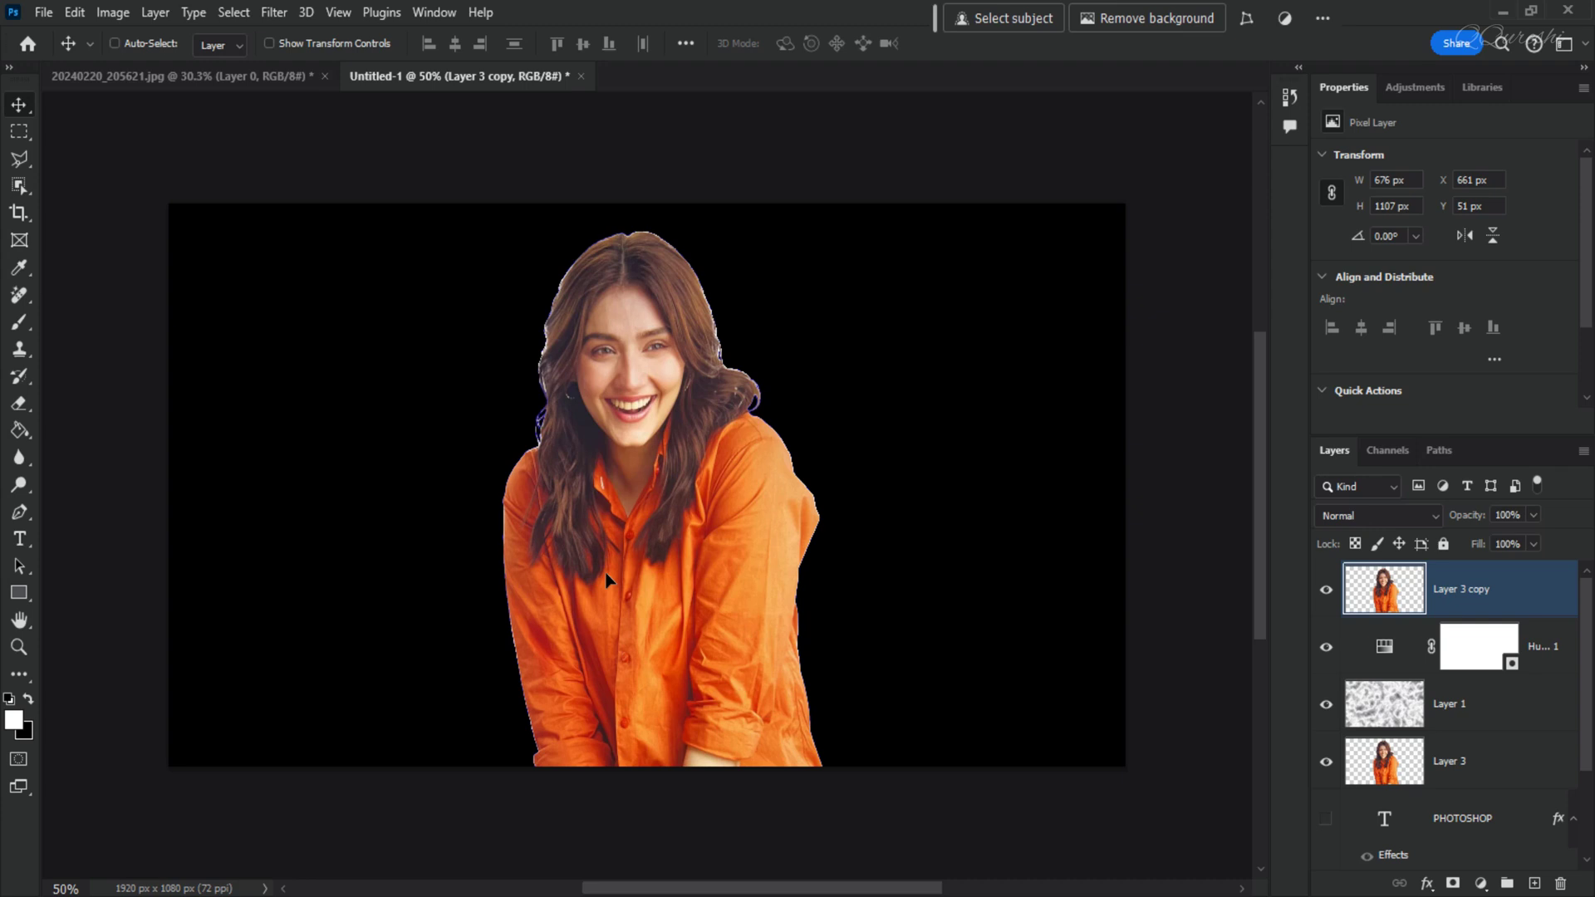
Step: Add an outer glow to the original Layer 3 in Screen mode with 1% opacity and a size of 106 px
click(1469, 772)
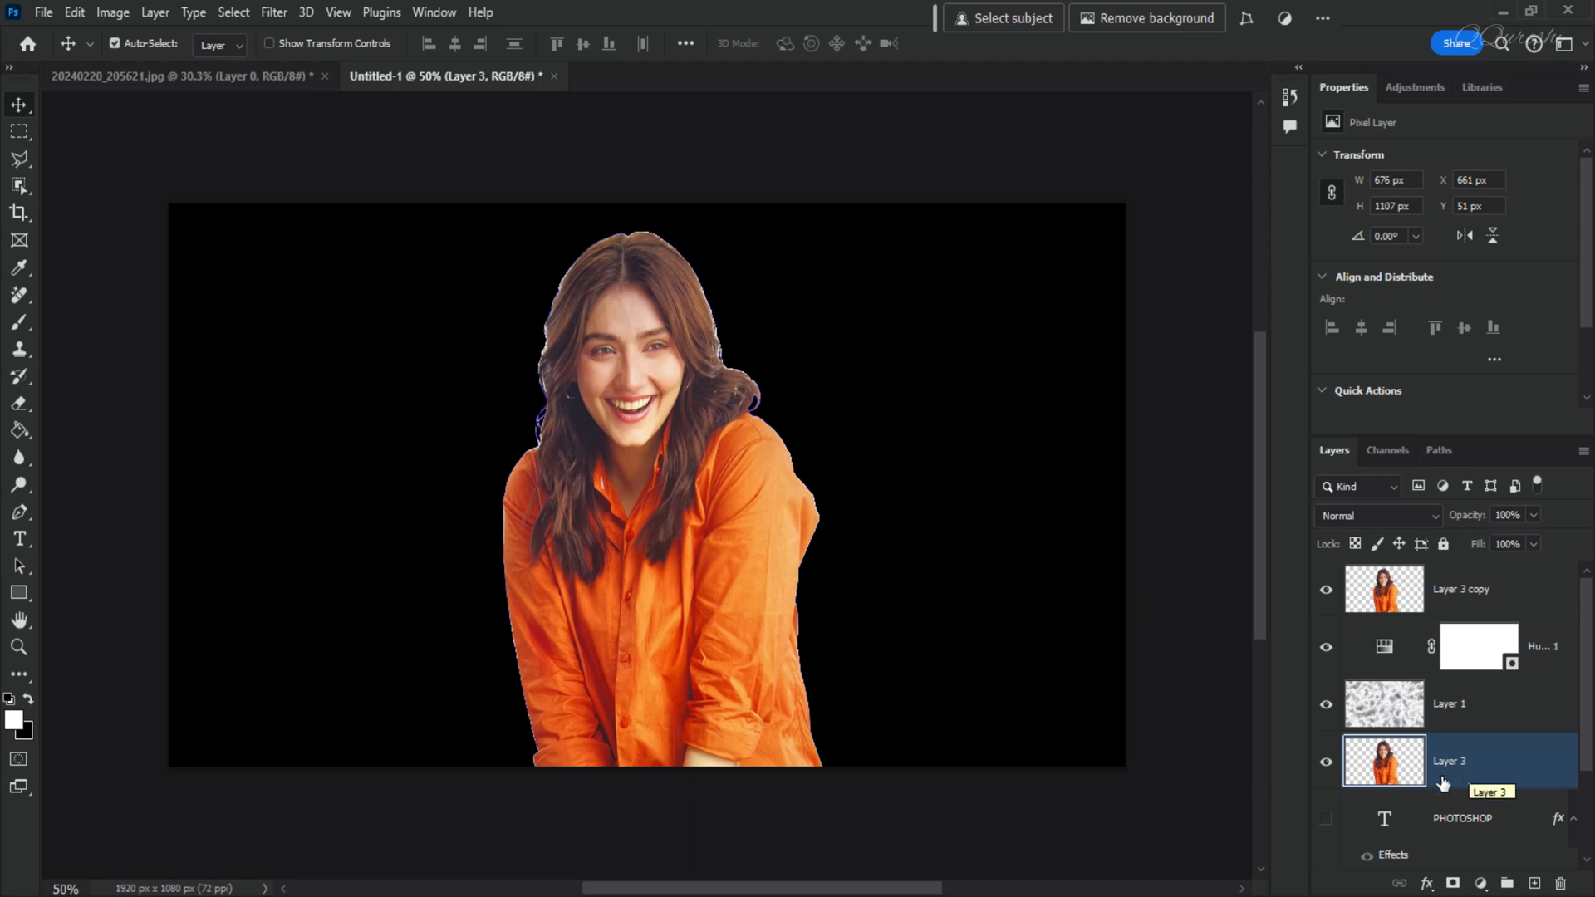
click(1426, 884)
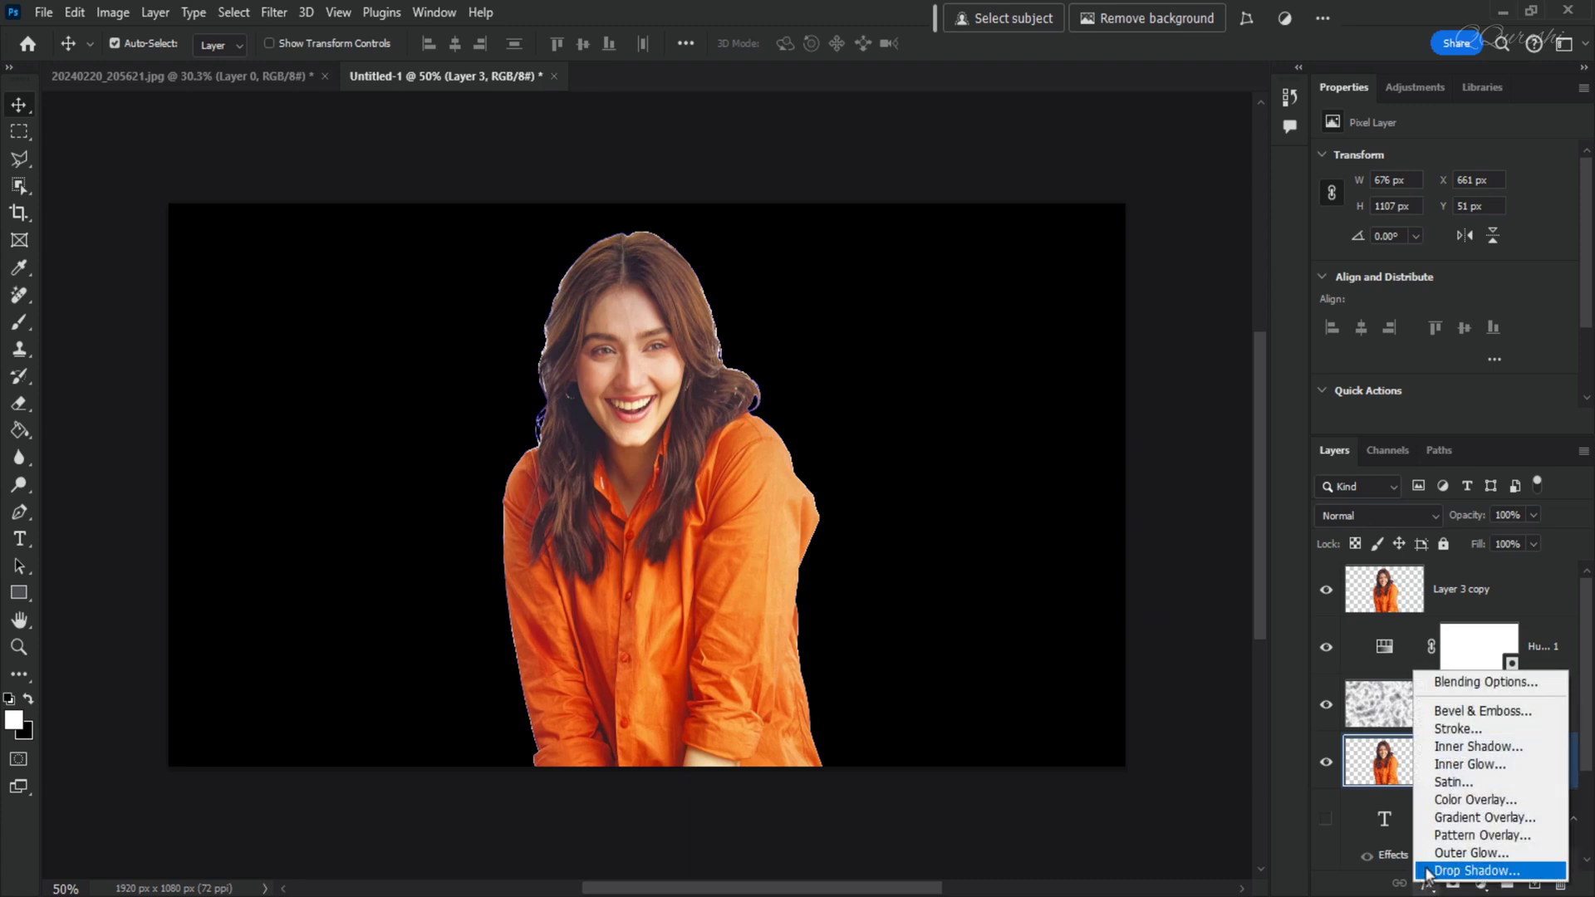
click(1477, 854)
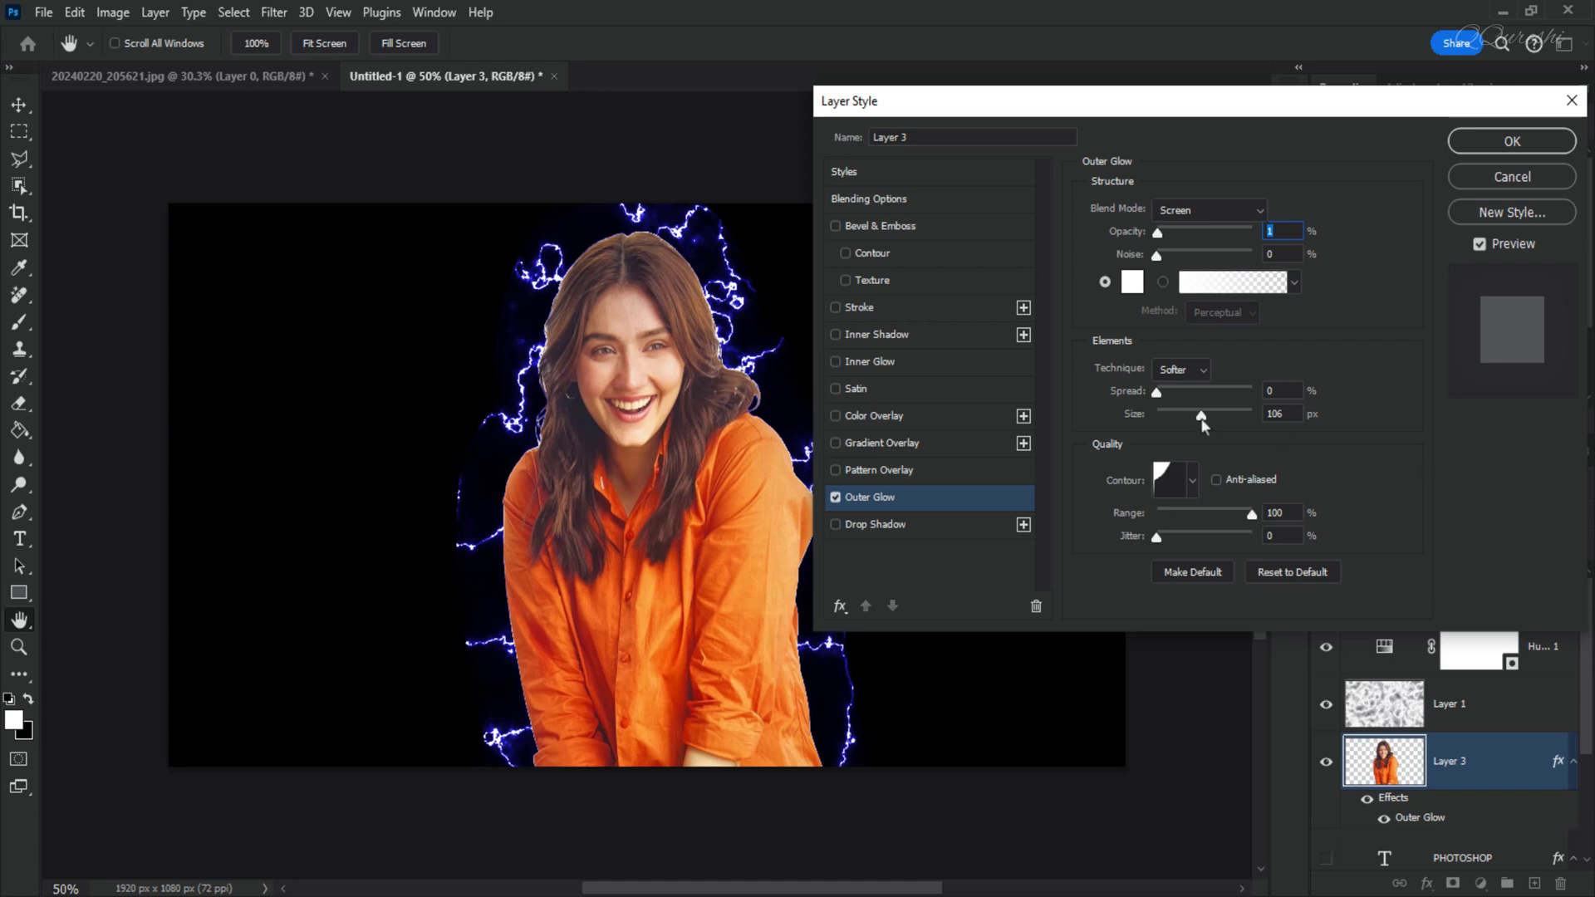
mouse_move(1202, 421)
mouse_down()
mouse_move(1225, 421)
mouse_move(1203, 420)
mouse_up()
click(1475, 149)
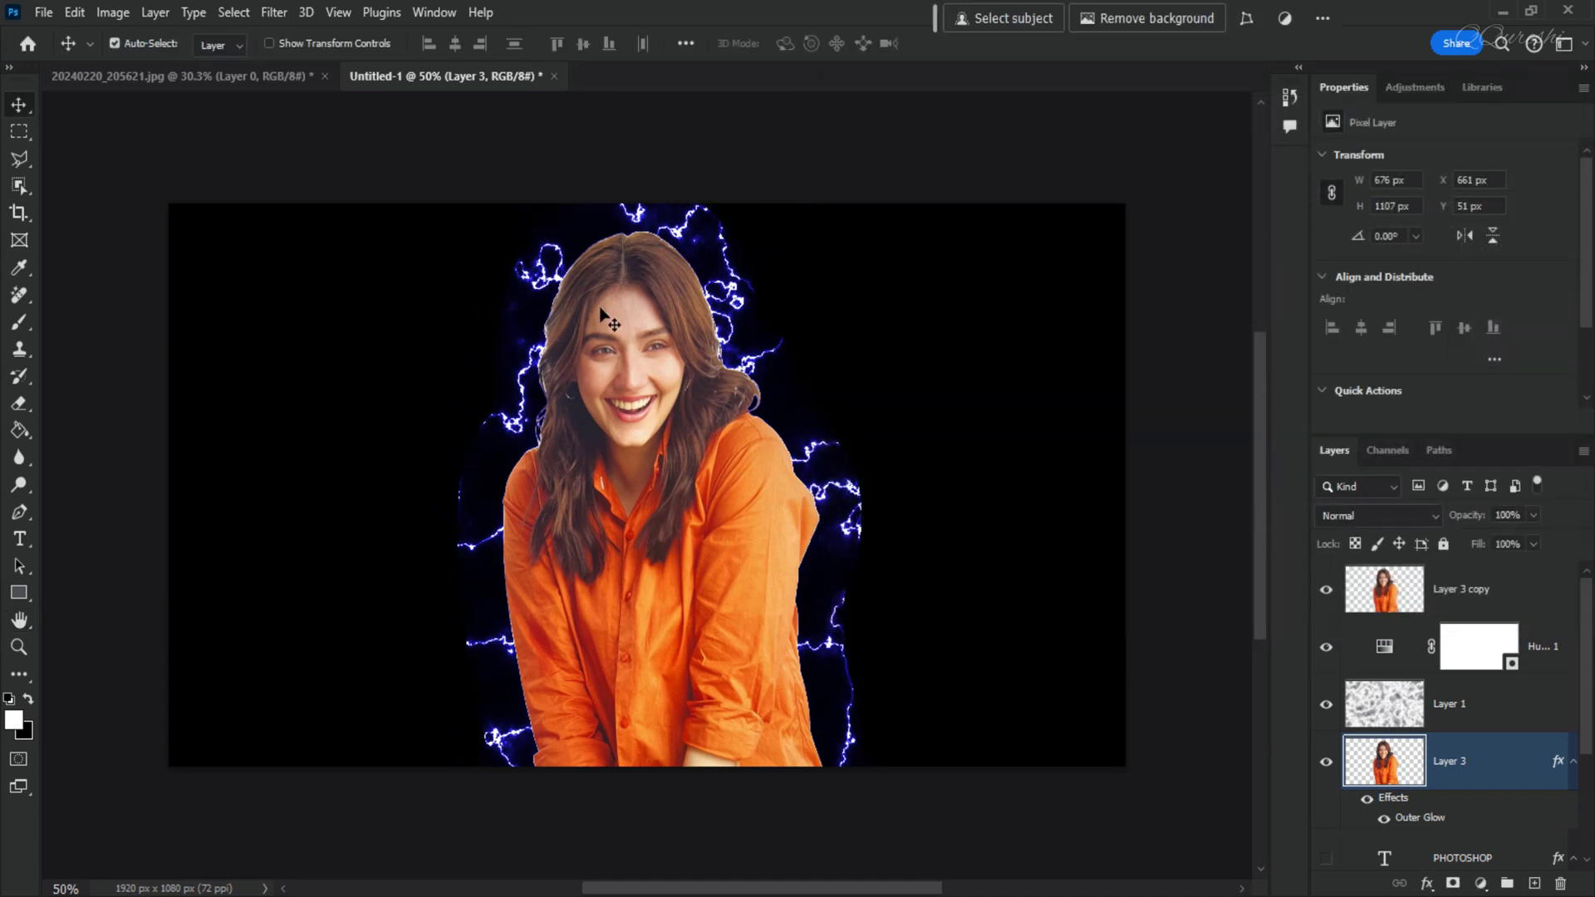
Step: Set the hue of the Hue/Saturation adjustment to 29 to turn the lightning orange
click(1386, 649)
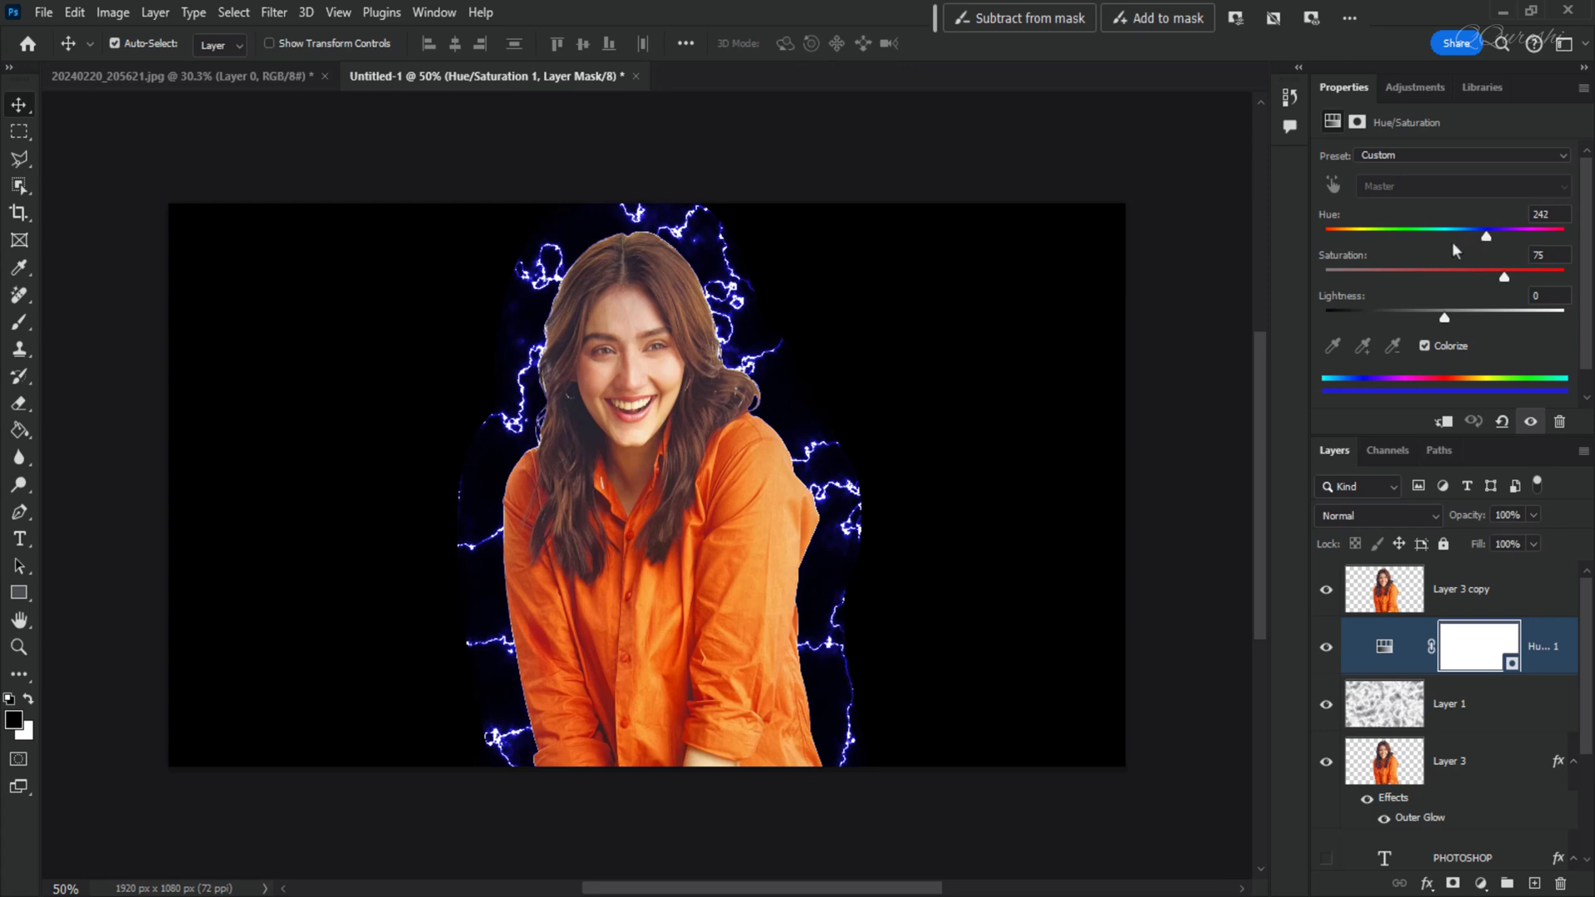
drag(1452, 242, 1342, 241)
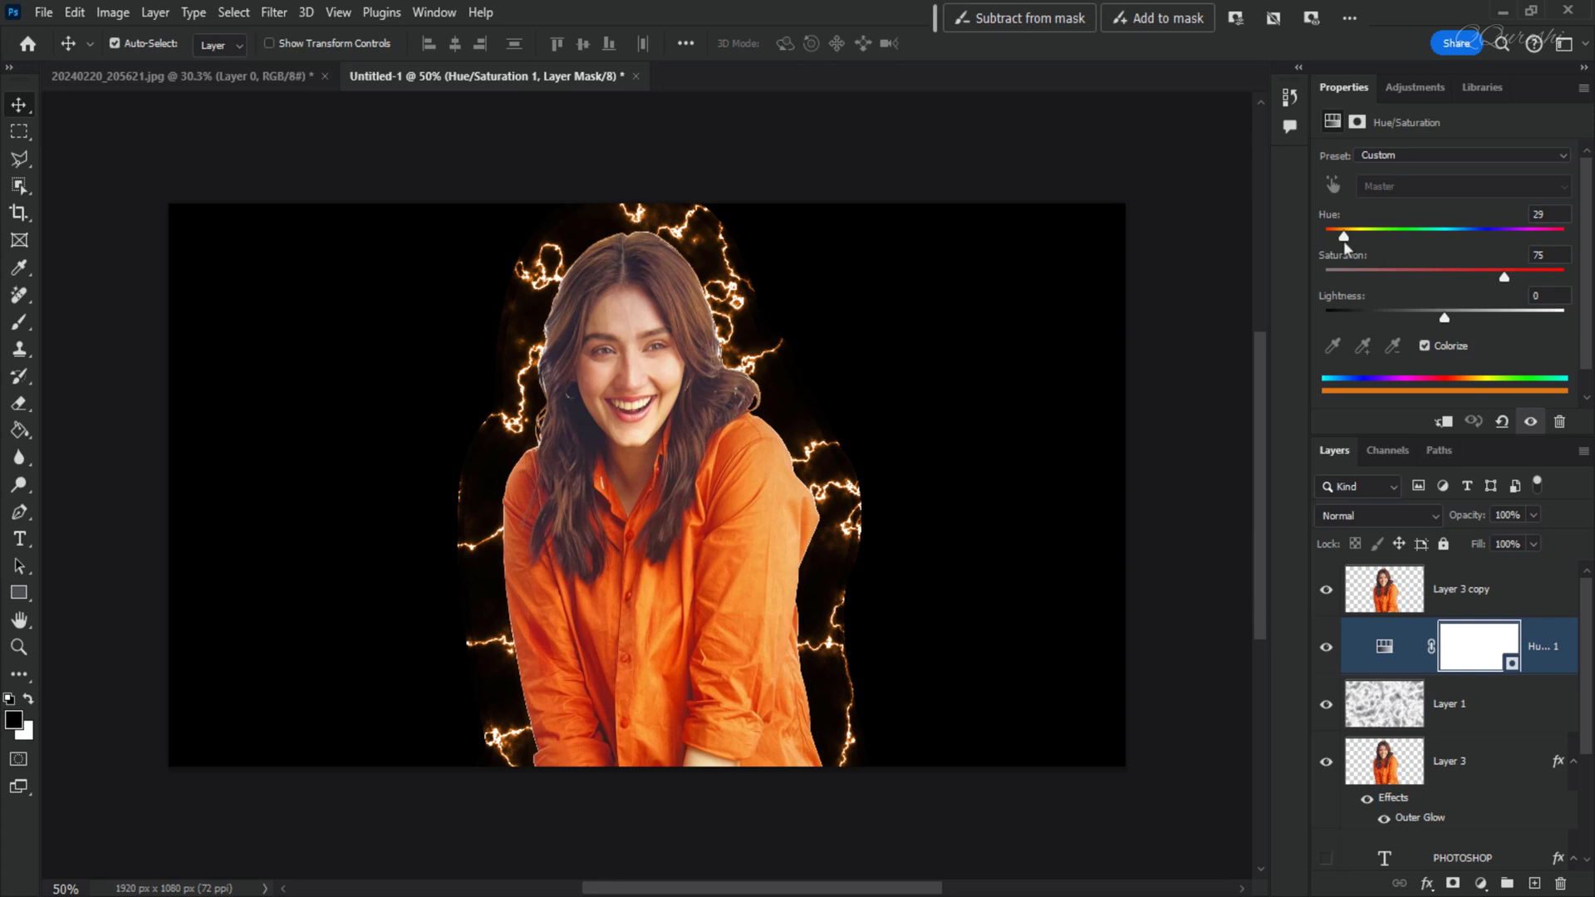
Step: Darken Layer 3 copy with a Levels adjustment, setting the midtone input level to 0.56
click(1452, 594)
key(ctrl+l)
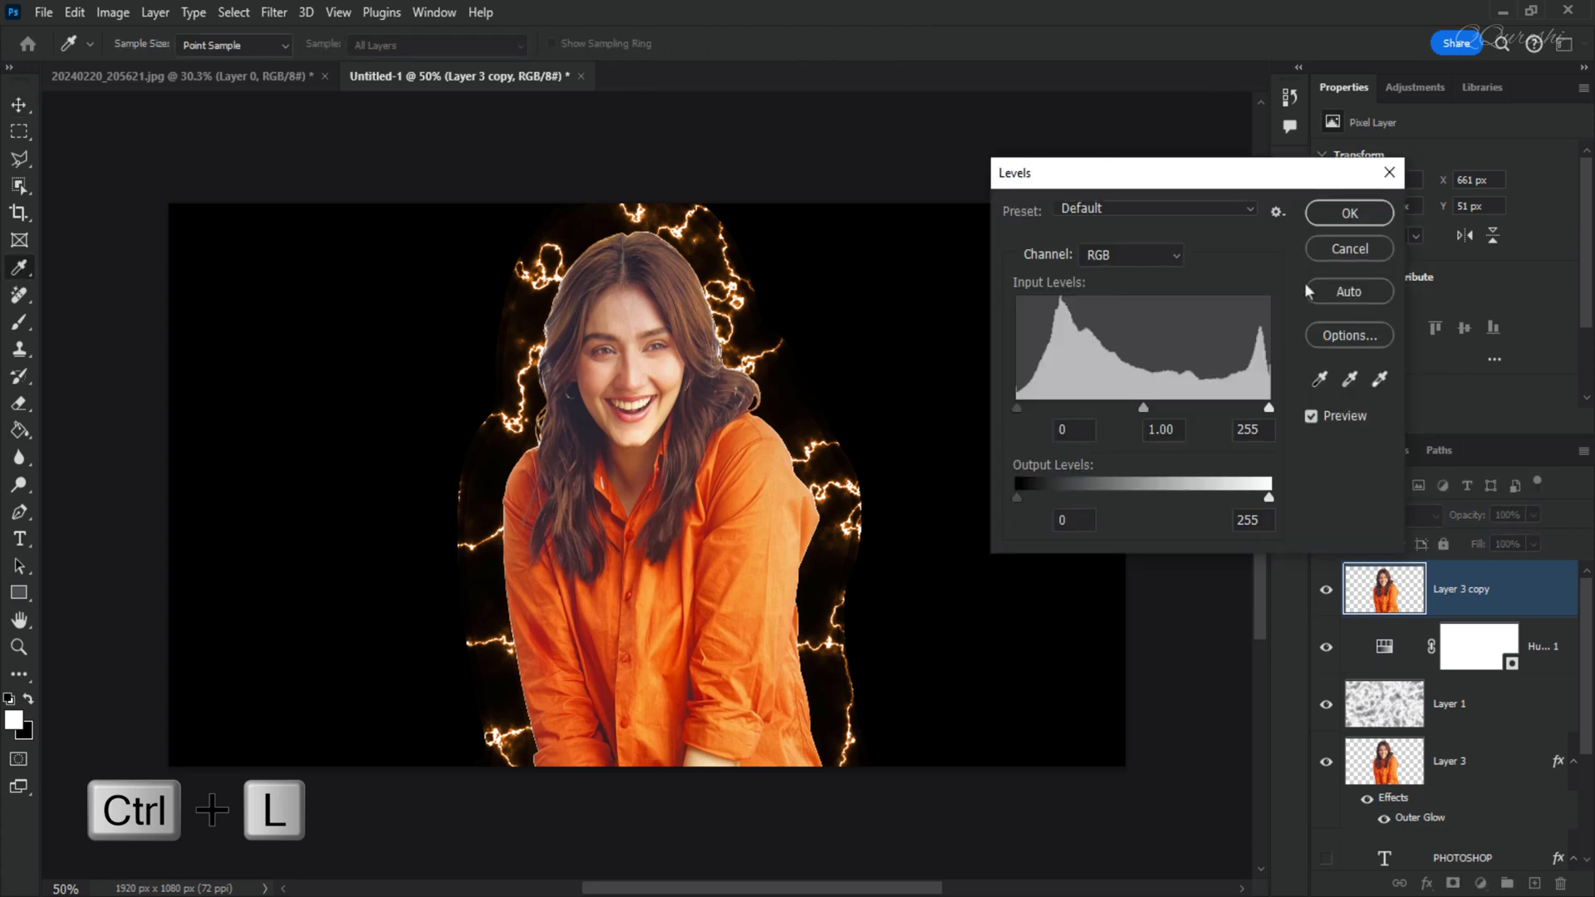
drag(1143, 408, 1174, 418)
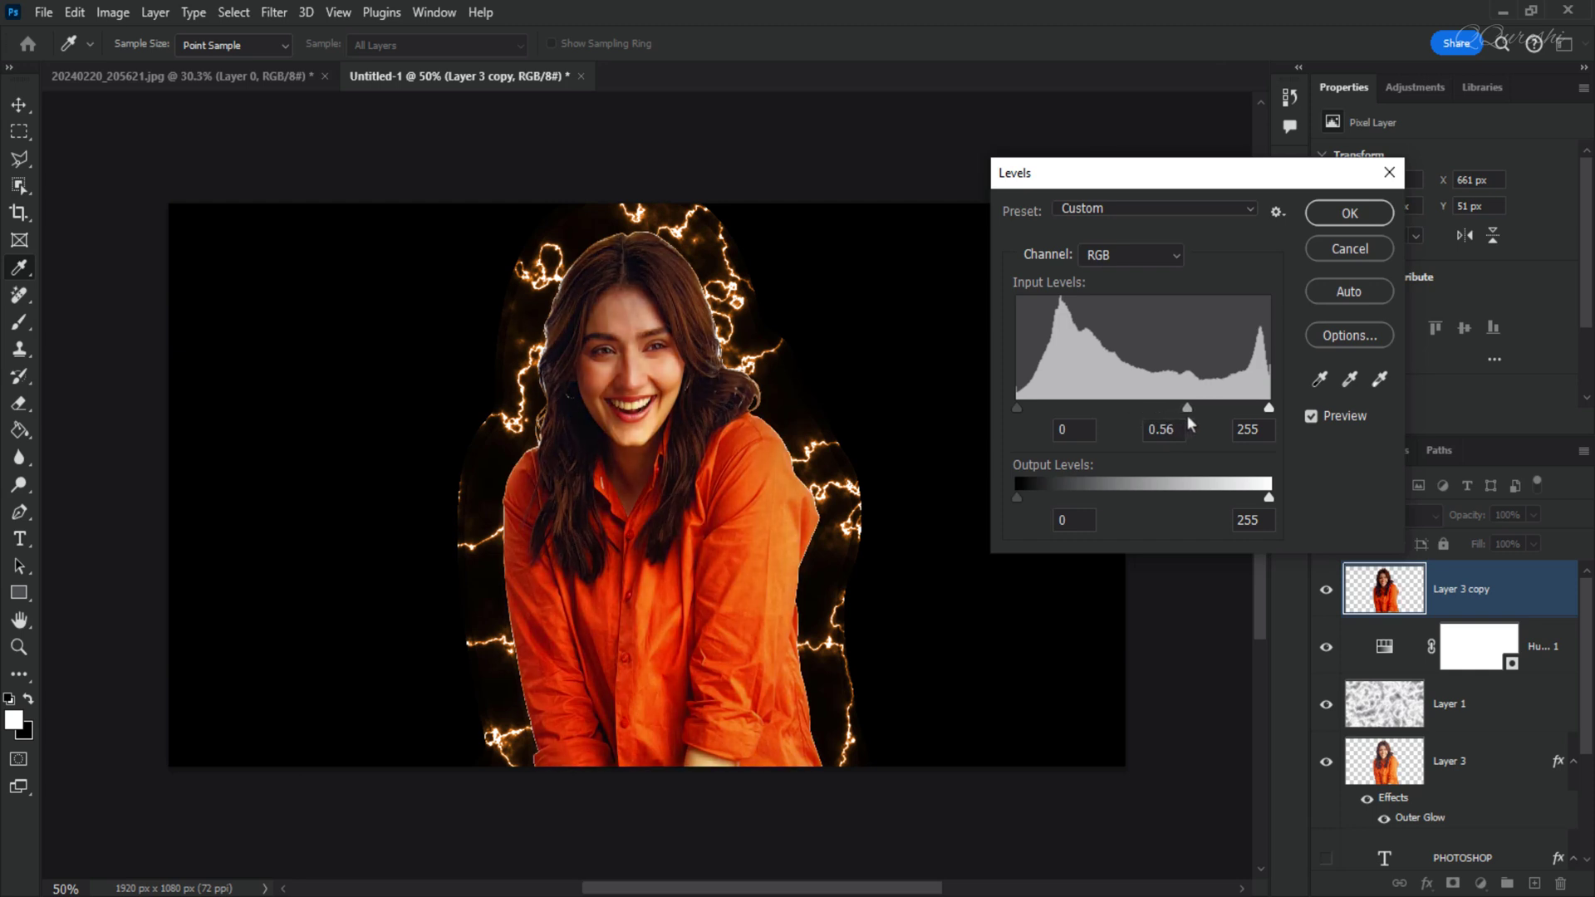
click(1349, 213)
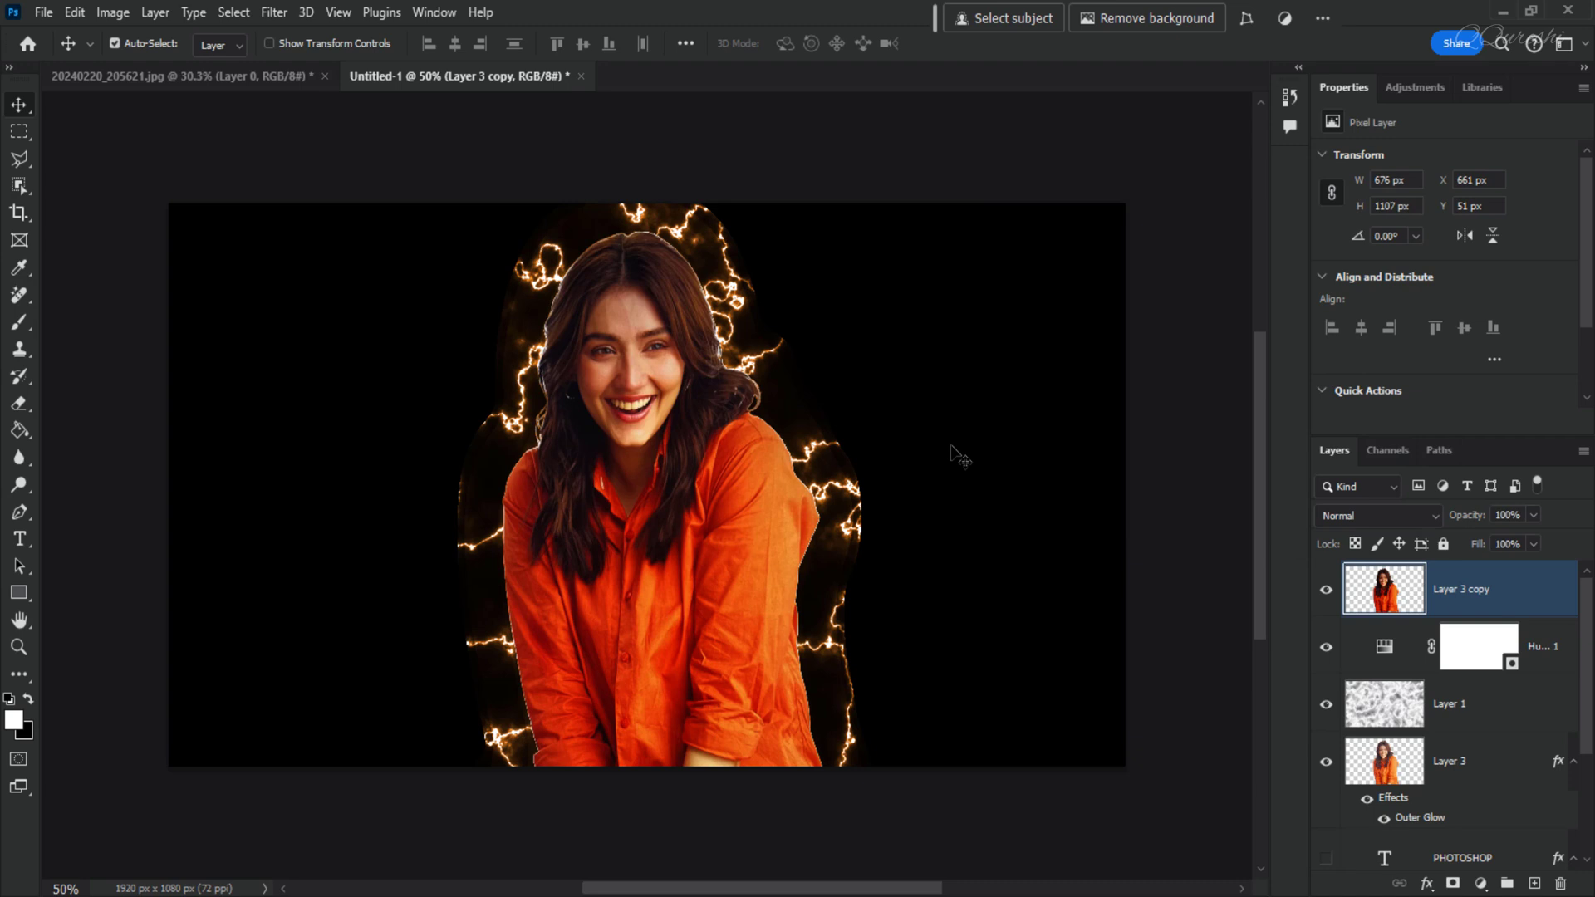
Step: Link Layer 3 copy with Layer 3 and shift the linked portraits slightly on the canvas
ctrl+click(1482, 769)
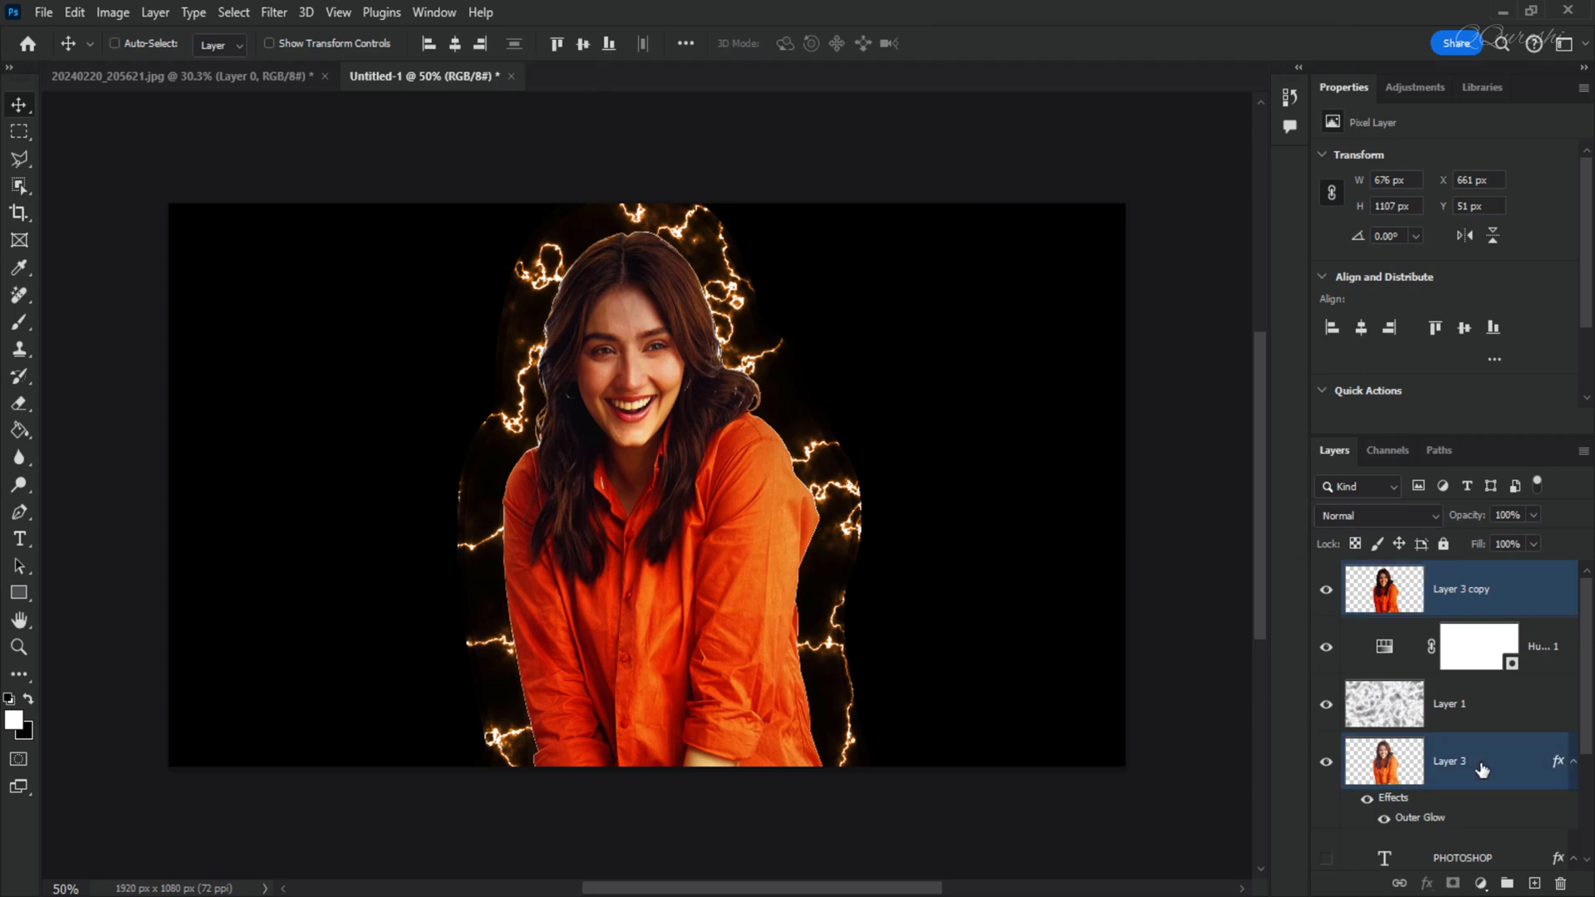
click(1399, 883)
mouse_move(716, 540)
mouse_down()
mouse_move(758, 564)
mouse_move(753, 612)
mouse_move(632, 627)
mouse_move(429, 536)
mouse_move(681, 564)
mouse_move(862, 642)
mouse_move(951, 598)
mouse_move(944, 558)
mouse_move(829, 573)
mouse_move(750, 611)
mouse_move(694, 565)
mouse_move(579, 600)
mouse_move(552, 544)
mouse_move(507, 573)
mouse_move(449, 556)
mouse_move(449, 520)
mouse_move(534, 497)
mouse_move(566, 578)
mouse_move(673, 632)
mouse_move(883, 625)
mouse_move(937, 578)
mouse_move(804, 542)
mouse_move(737, 553)
mouse_up()
Step: Hide both portrait layers and preview the lightning through the PHOTOSHOP text, then through Layer 2 with the text hidden
click(1327, 590)
click(1326, 762)
scroll(1325, 765, down, 3)
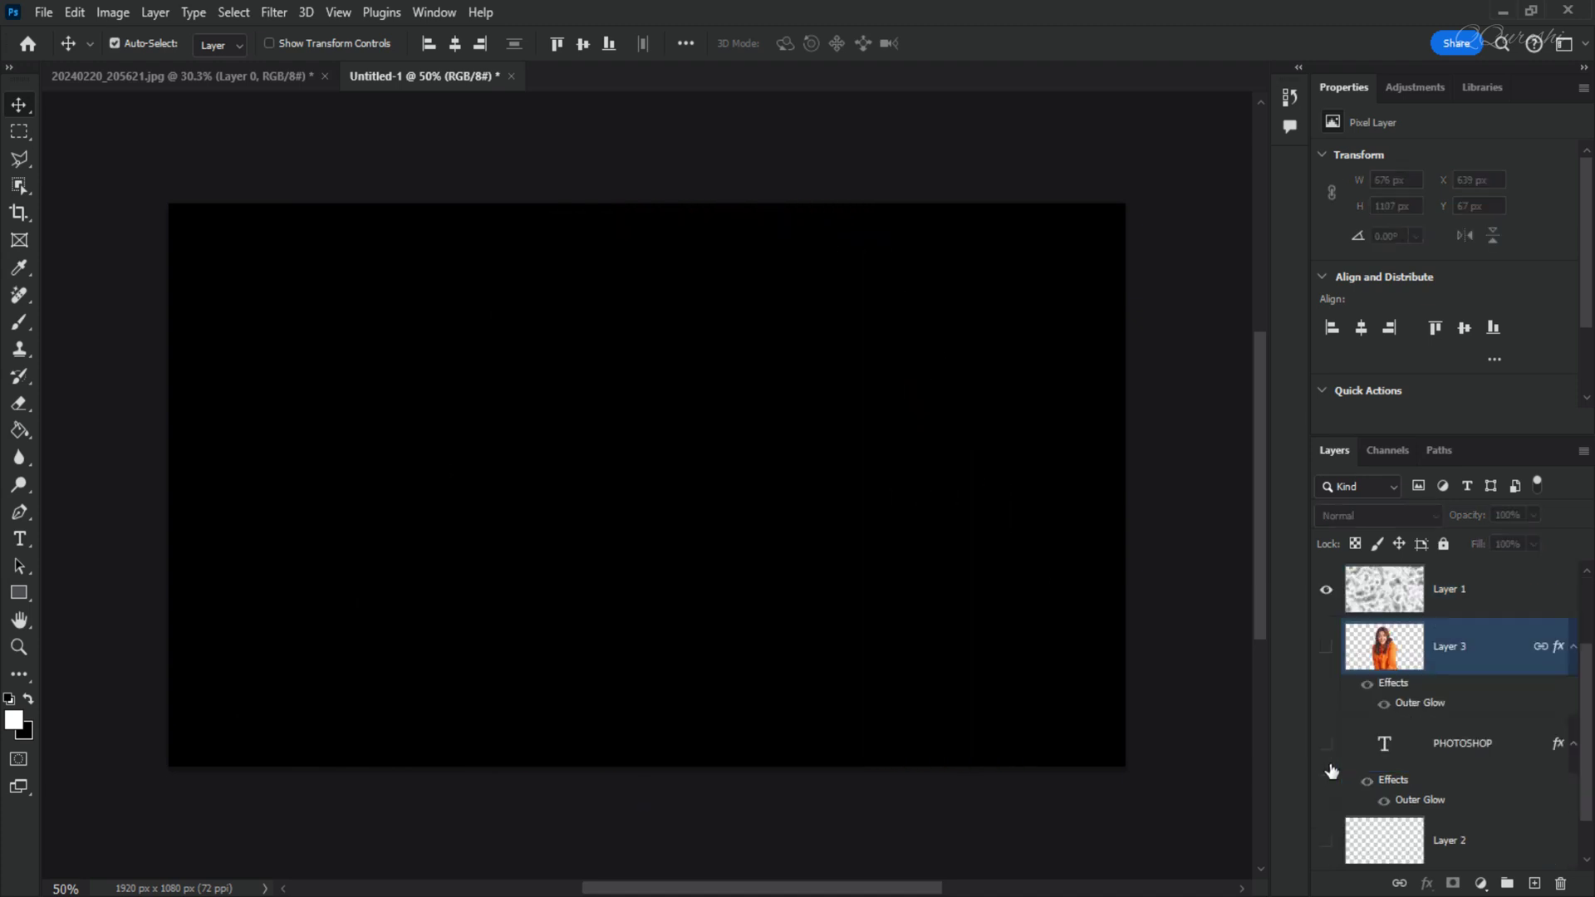
click(1327, 687)
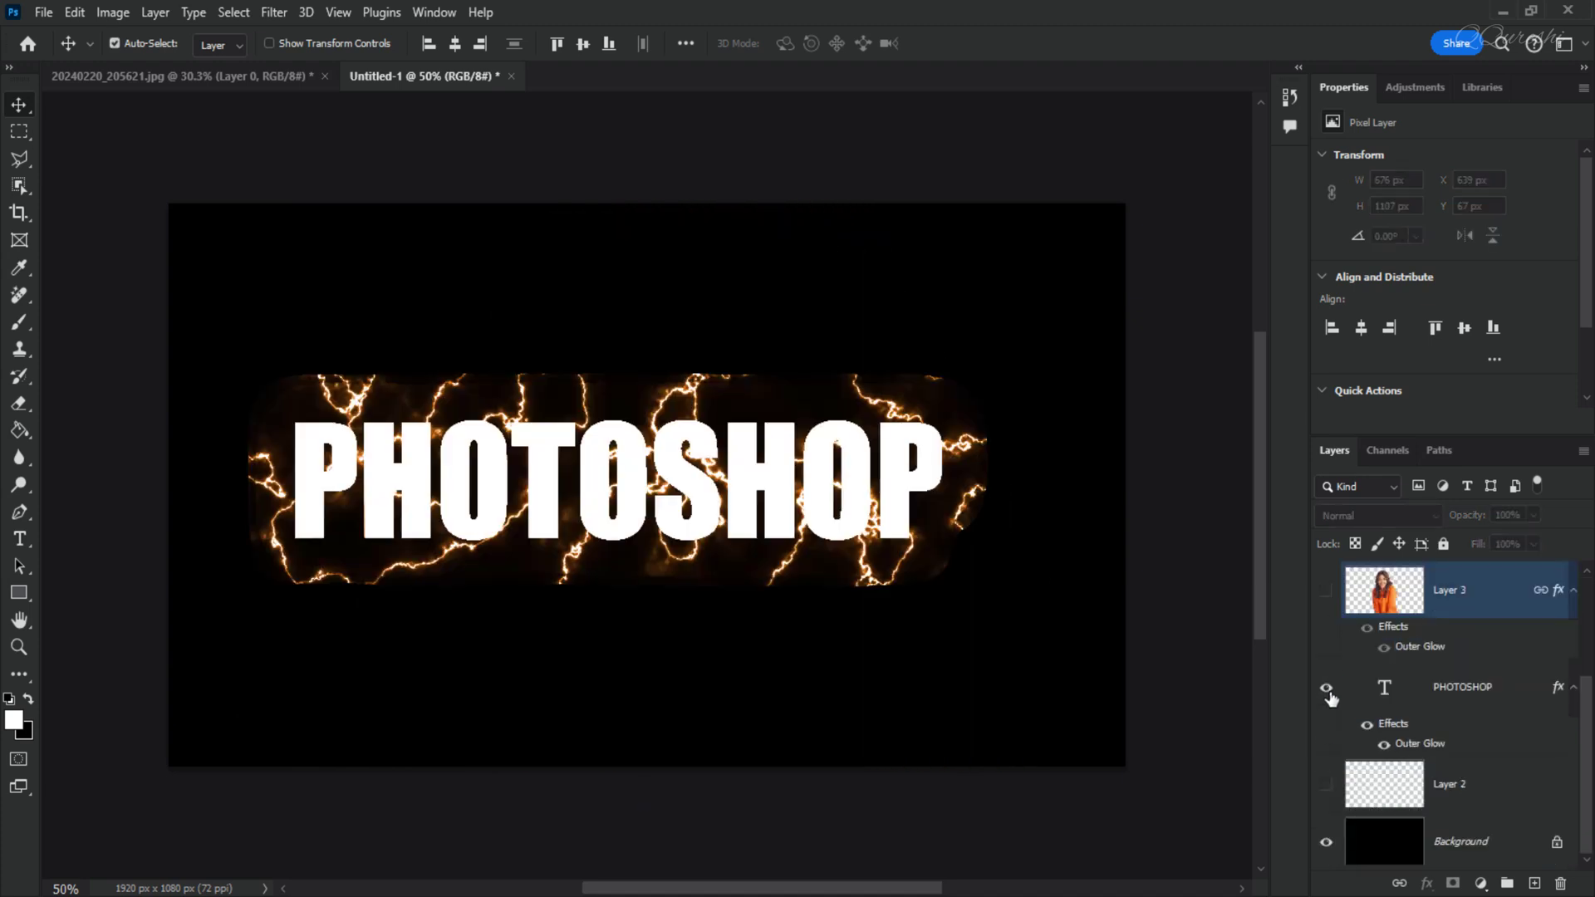
click(1326, 784)
scroll(1327, 781, up, 3)
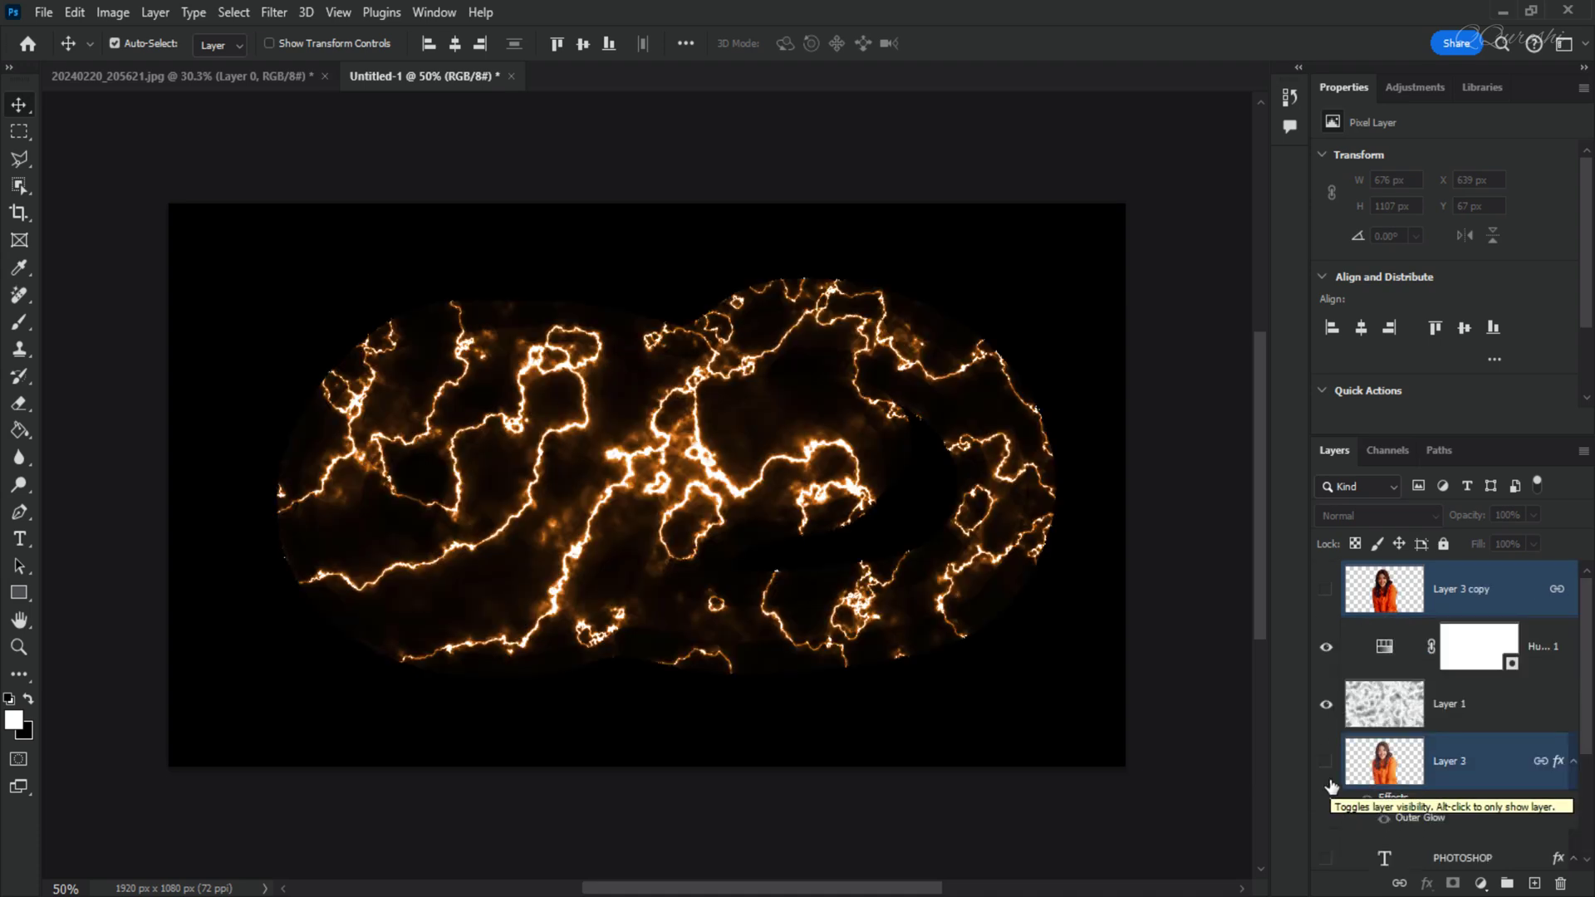
Step: Set the hue of the Hue/Saturation adjustment to 246 to turn the lightning blue
click(1358, 671)
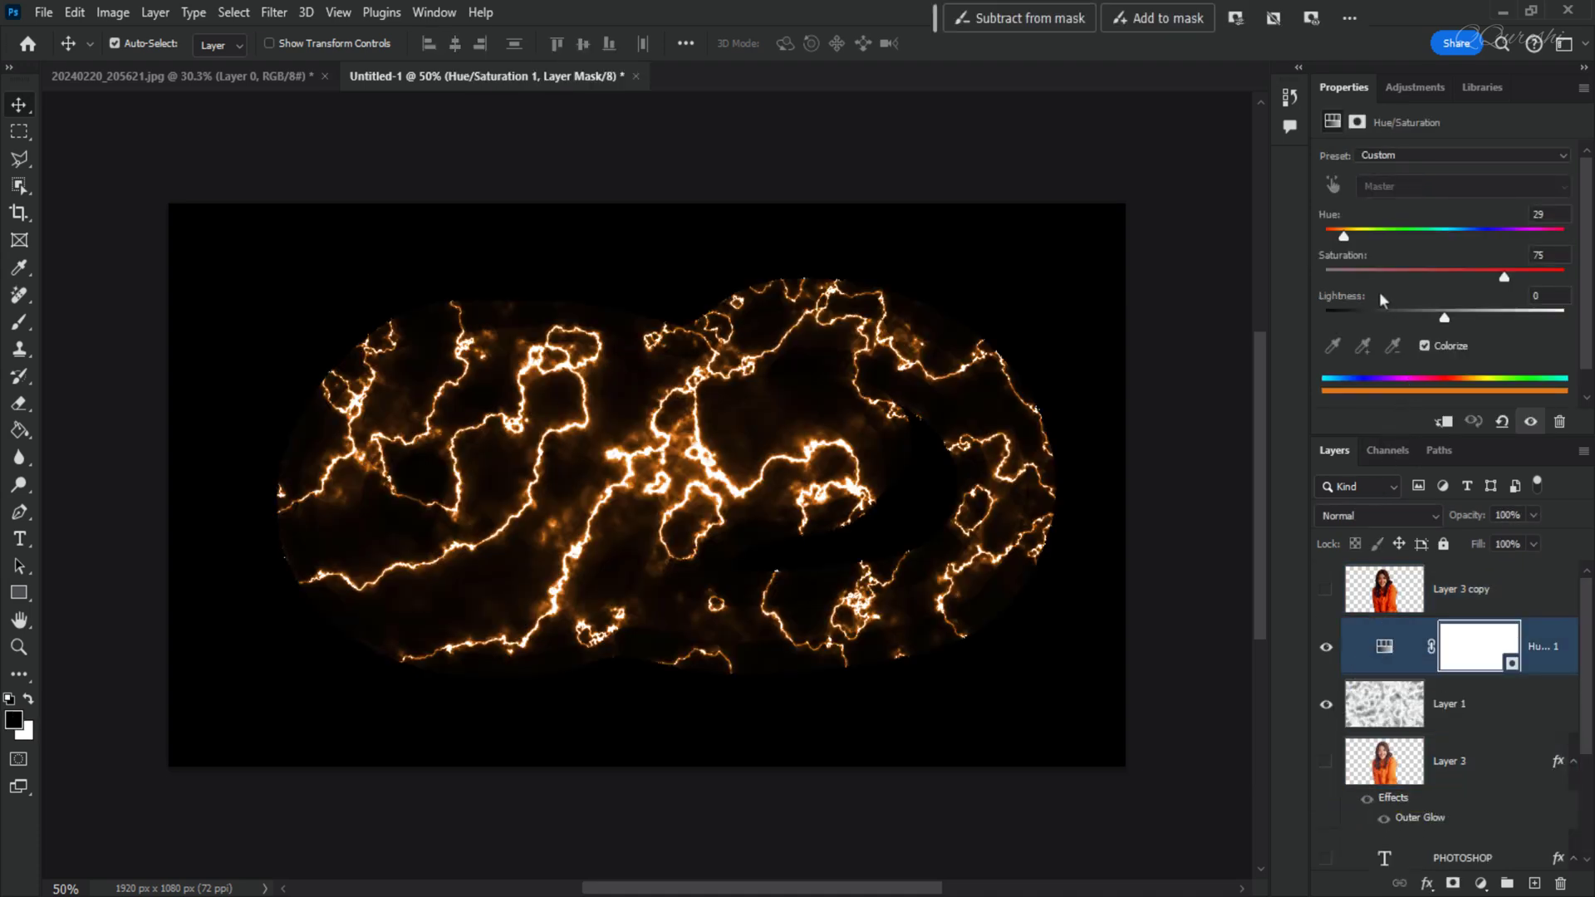
drag(1343, 242, 1487, 244)
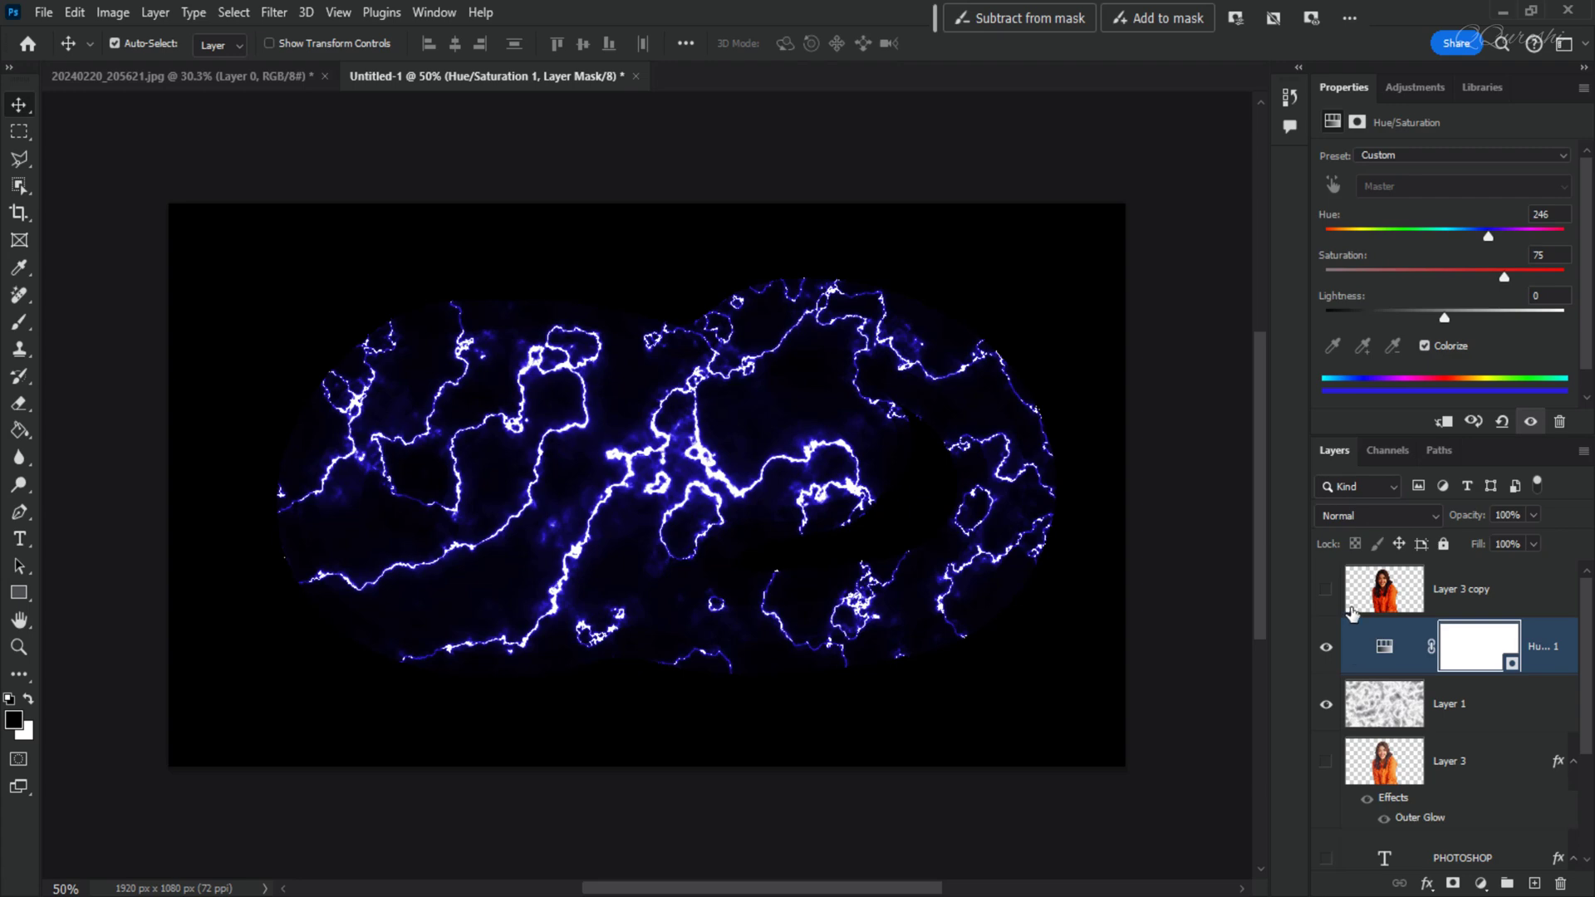
Step: Show Layer 3 and Layer 3 copy again and hide the brush-painted Layer 2
click(1325, 590)
click(1325, 764)
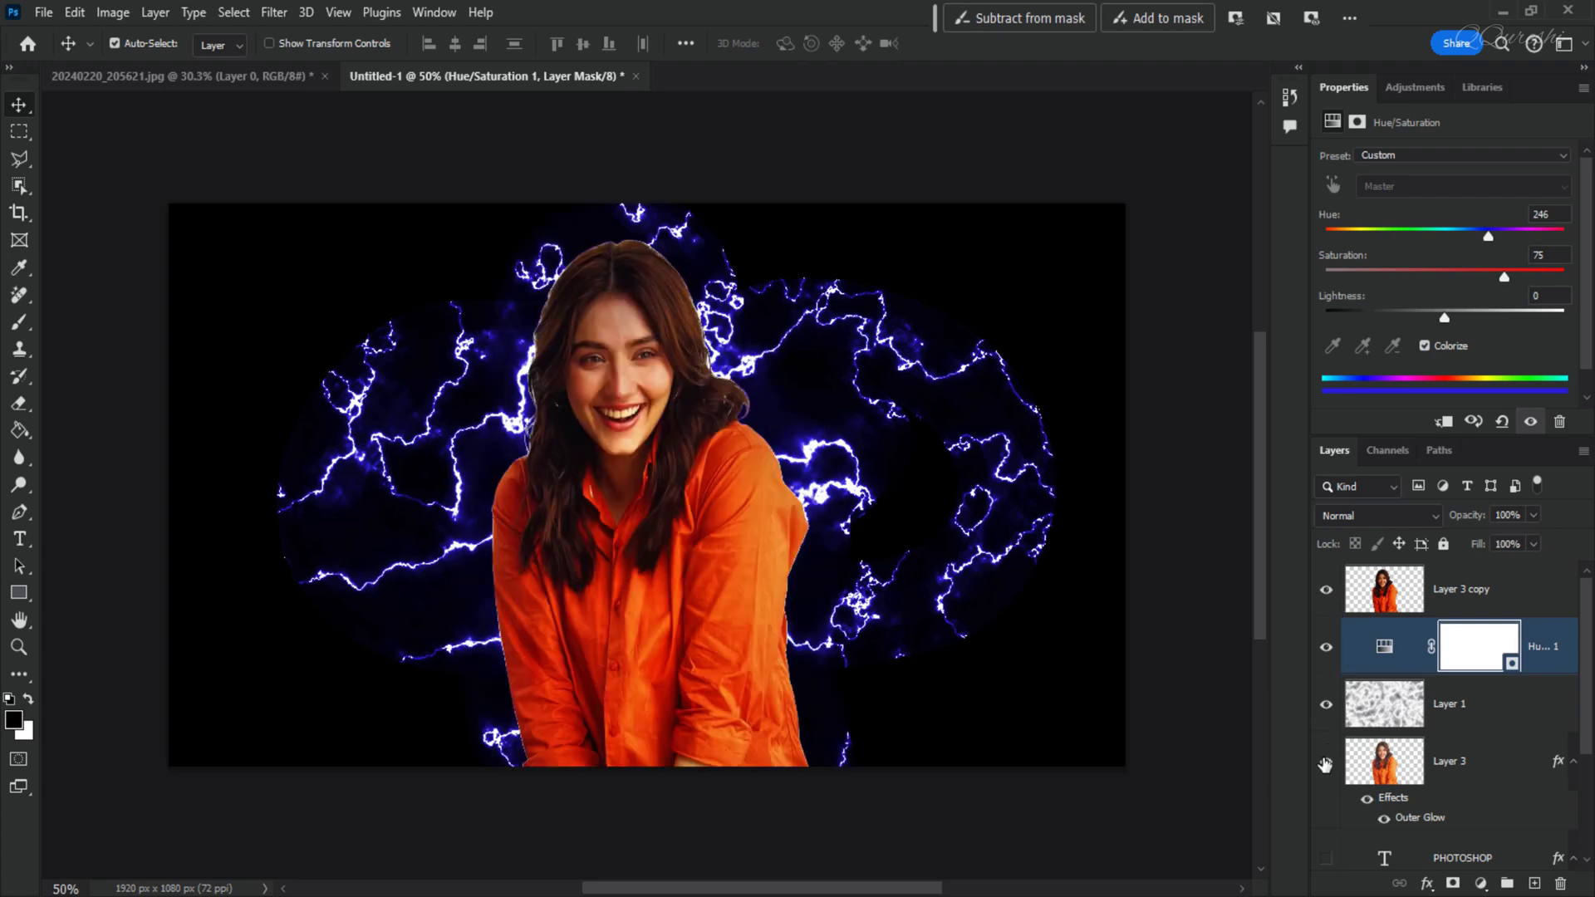
scroll(1327, 760, down, 3)
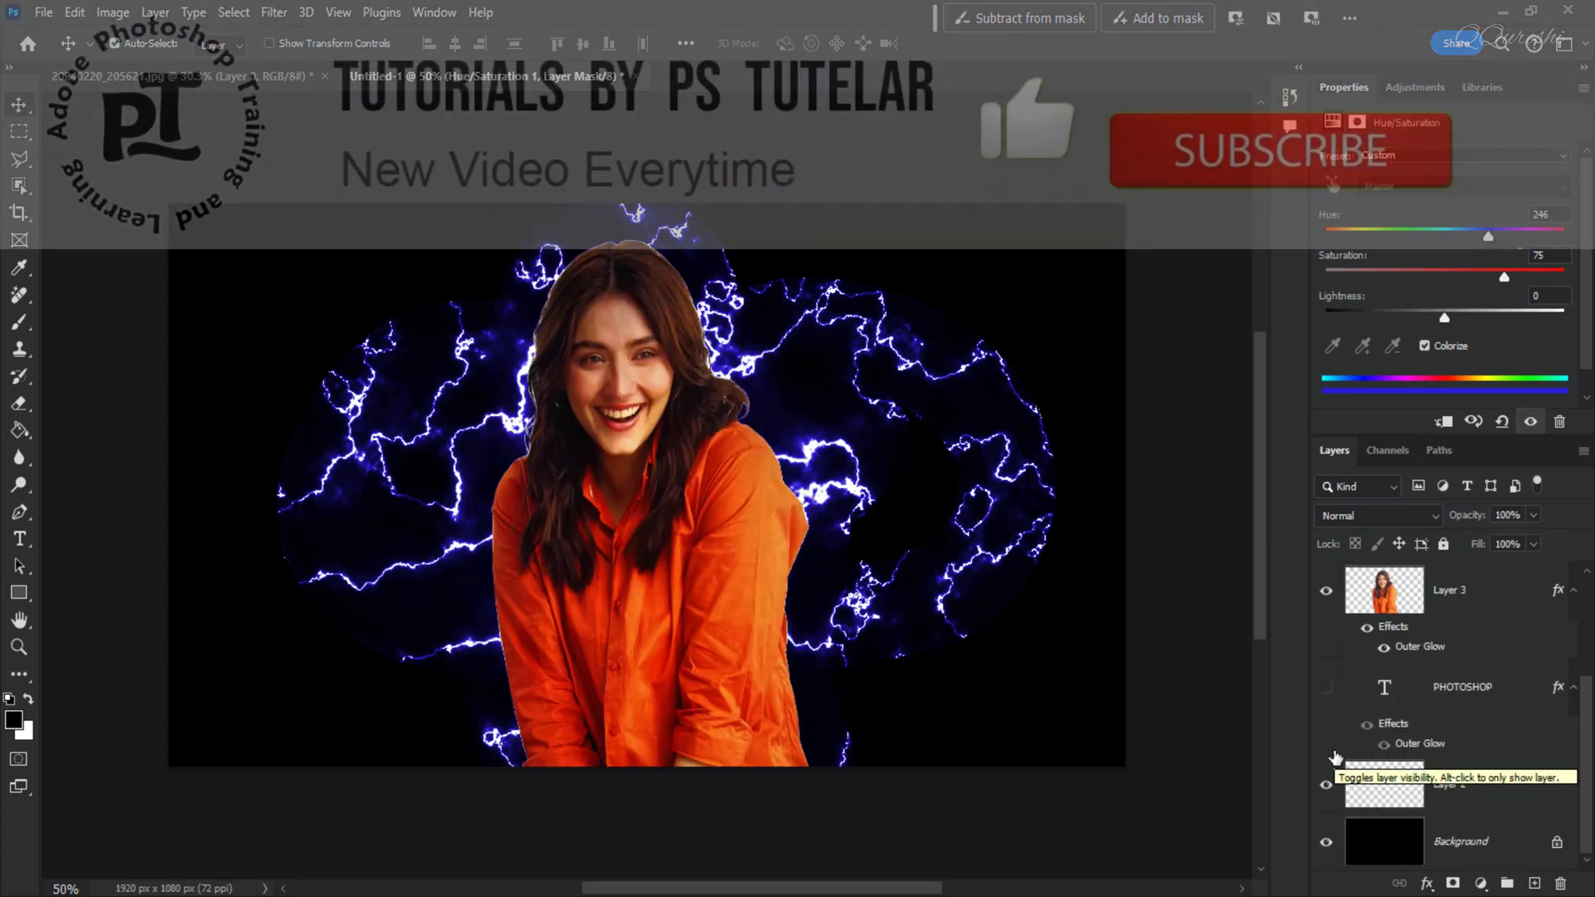
click(1326, 784)
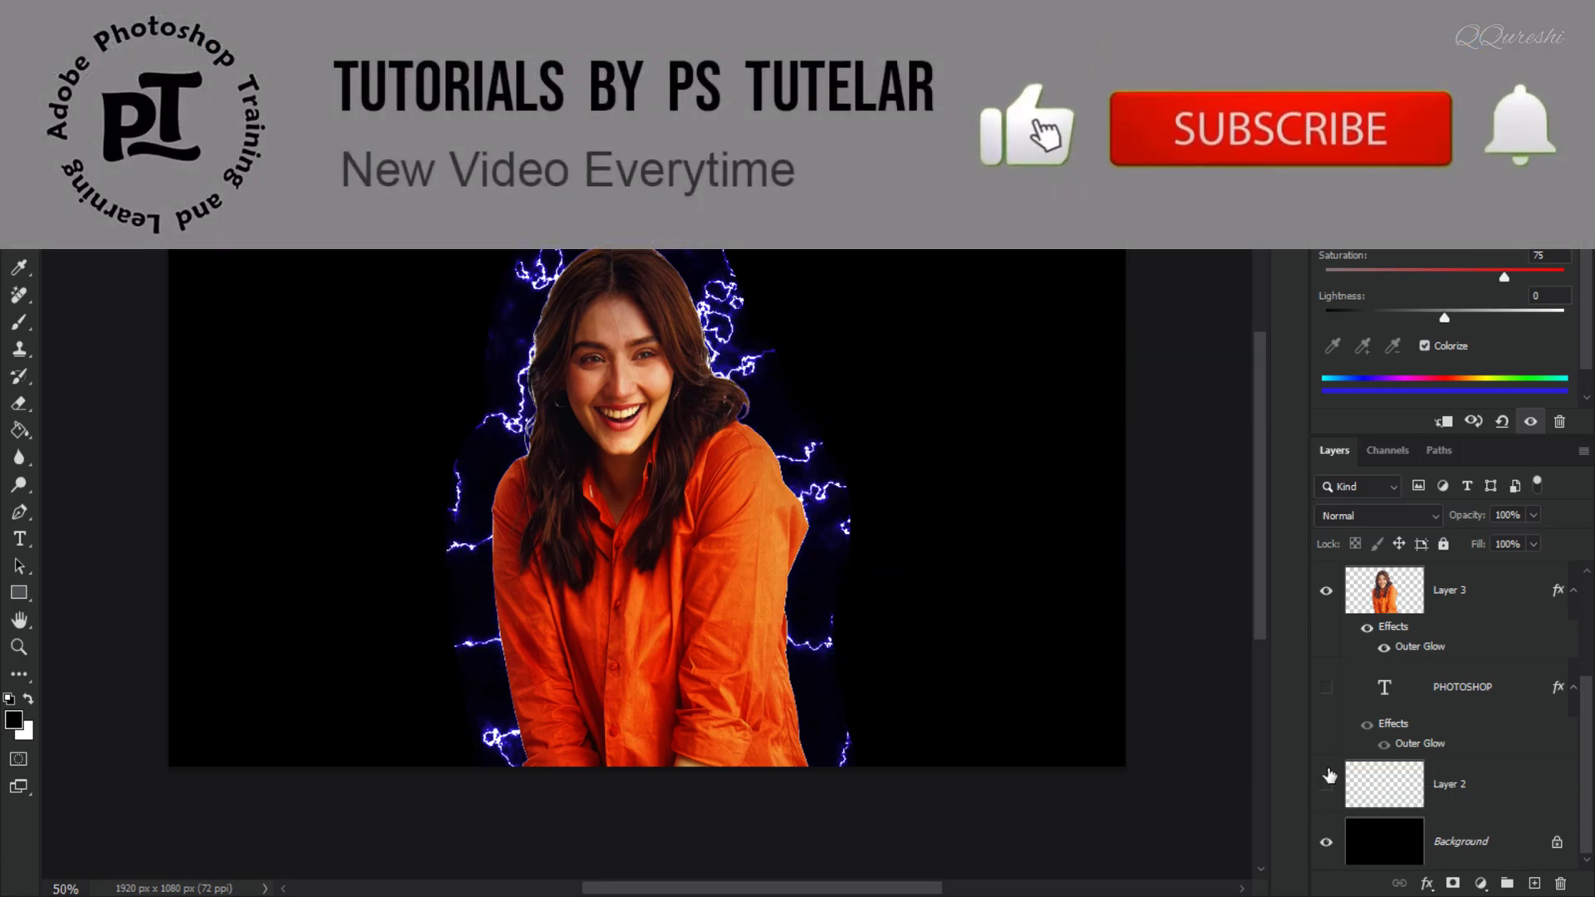
Step: Set the hue of the Hue/Saturation adjustment to 30 to recolour the portrait's lightning orange
scroll(1386, 654, up, 3)
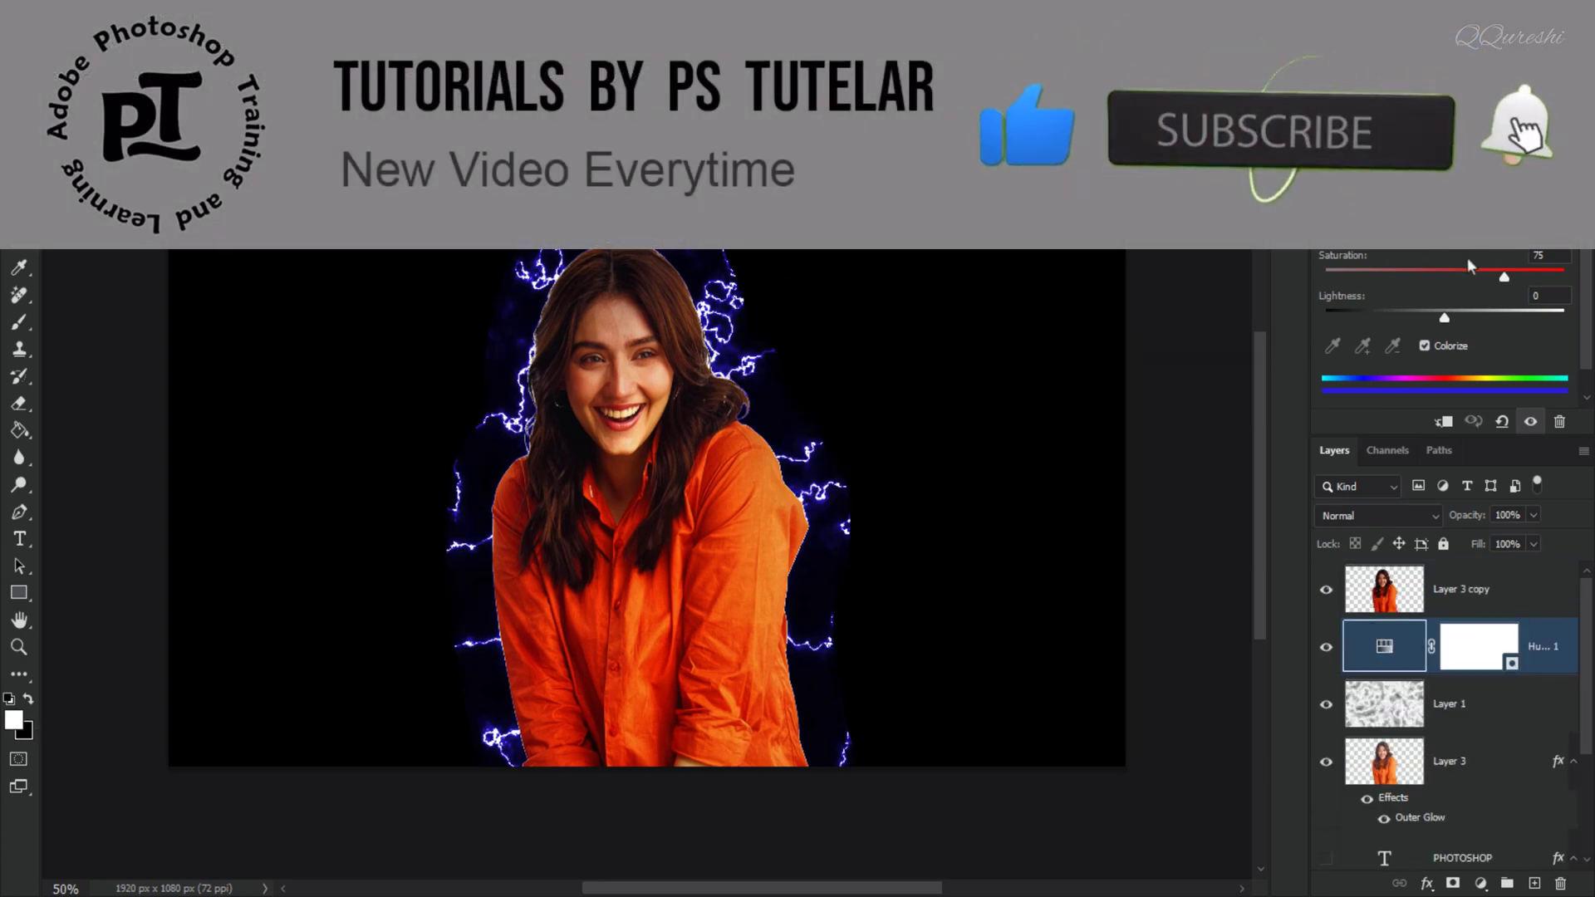
drag(1487, 250, 1346, 241)
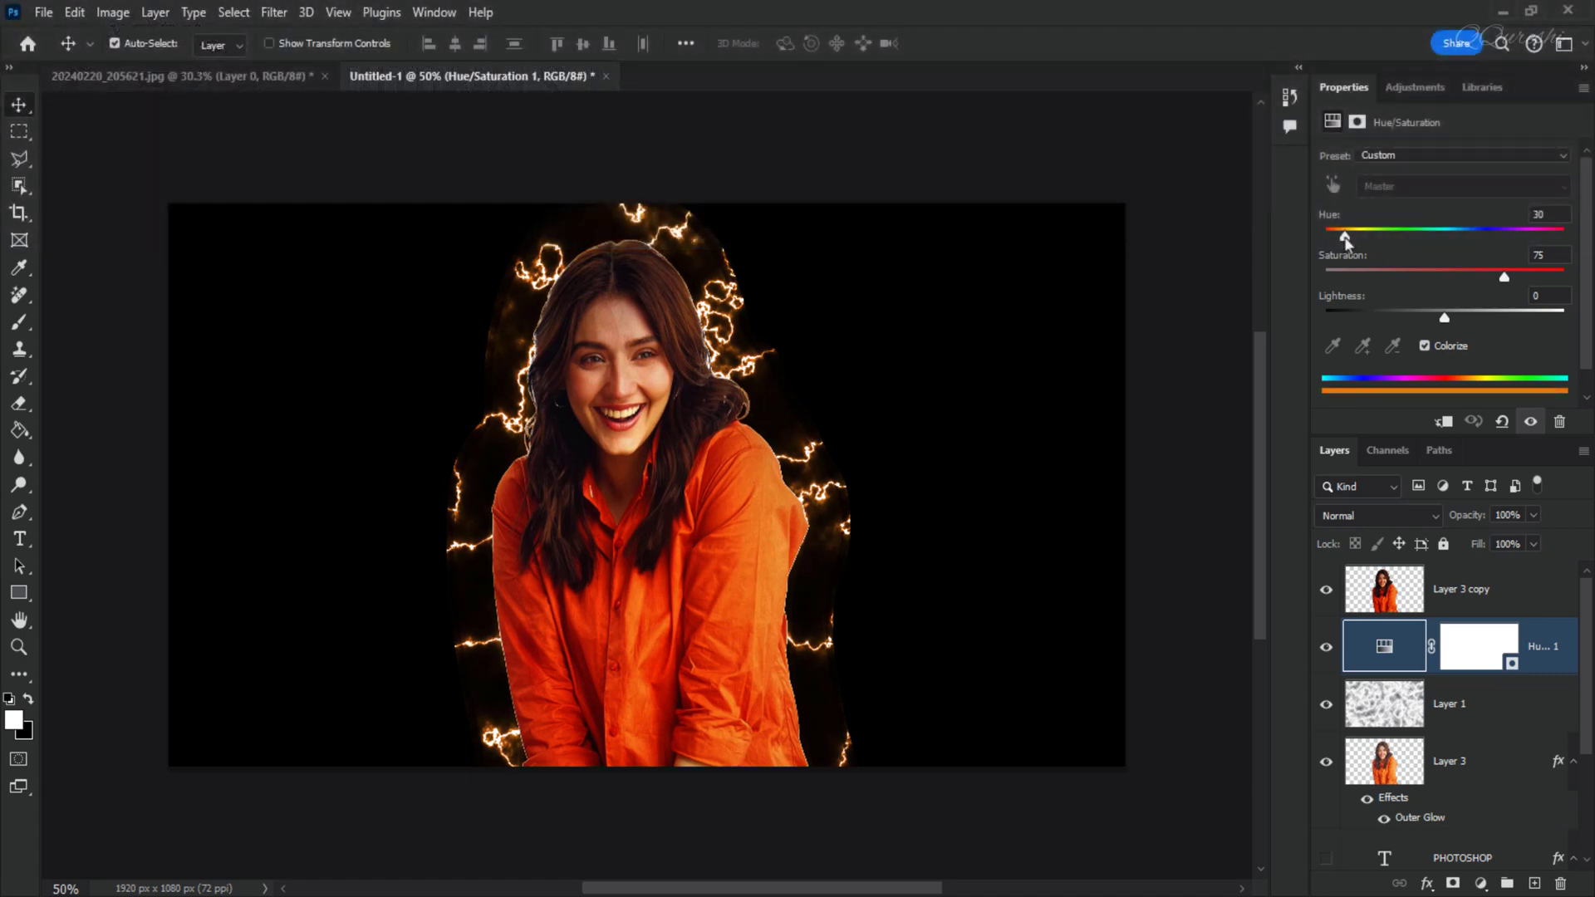